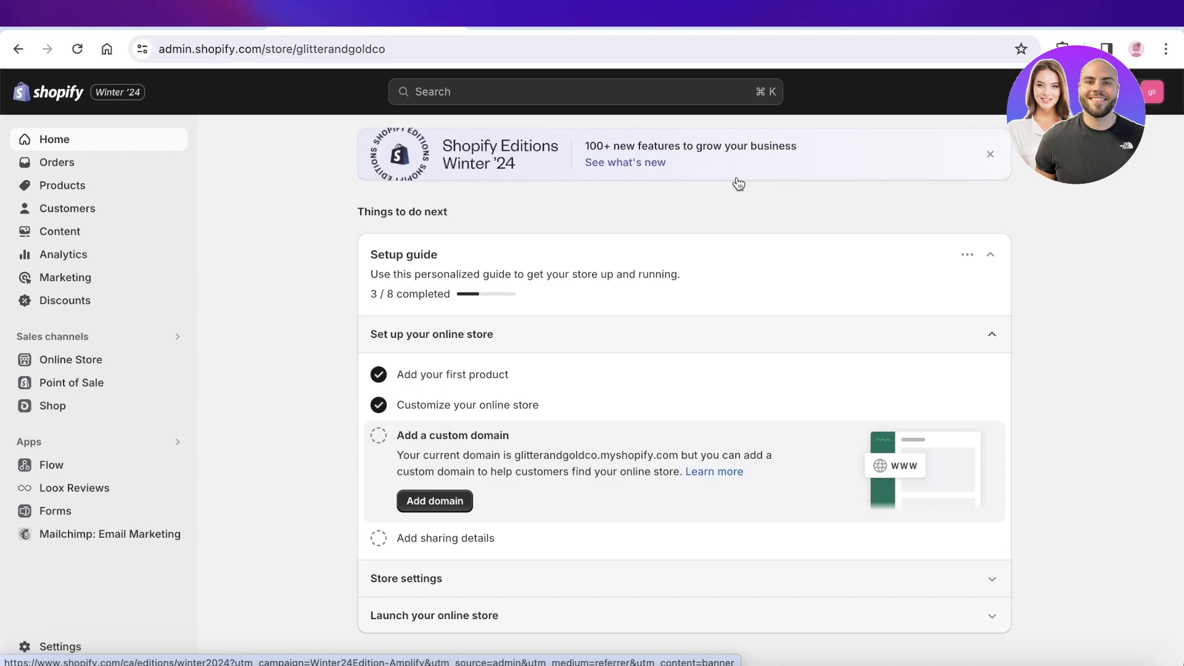
Load aliexpress.com in a new tab and close the ChoiceDay promotion popup.
{"action": "key", "text": "super+t"}
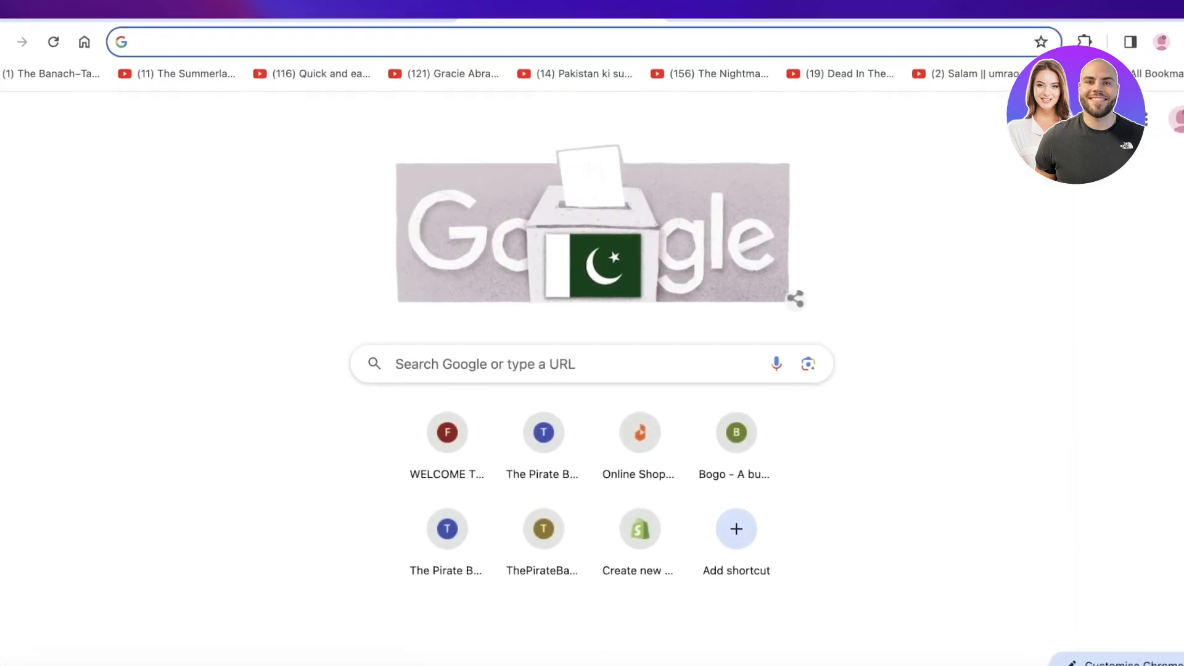
{"action": "type", "text": "ali"}
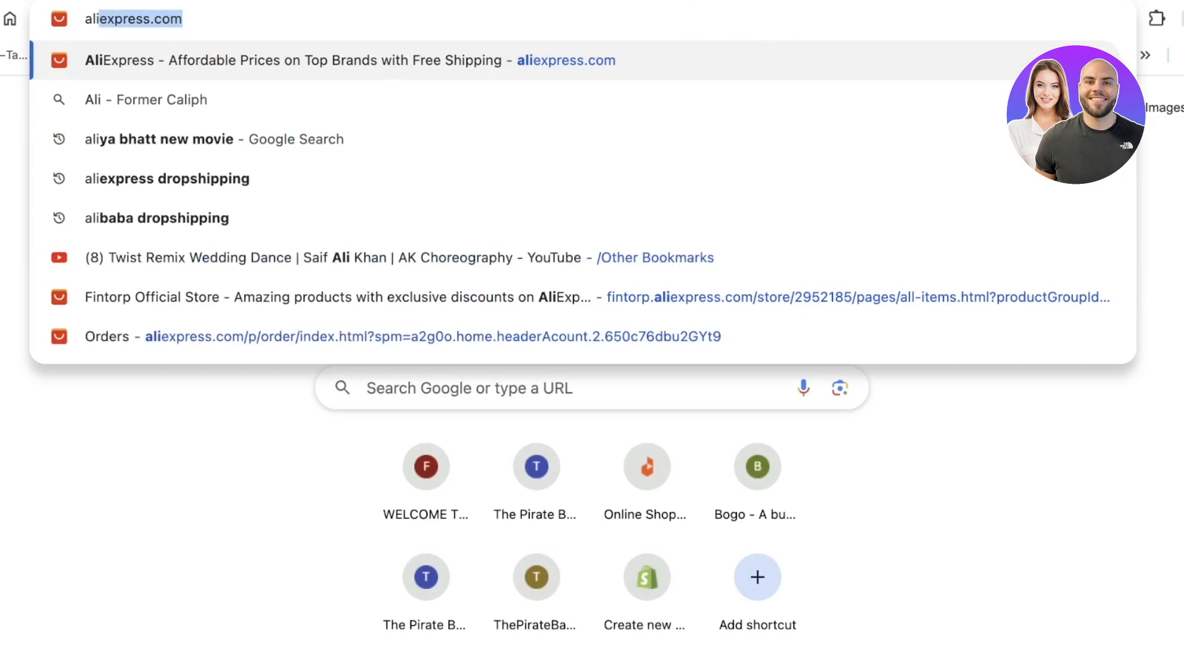
{"action": "key", "text": "Return"}
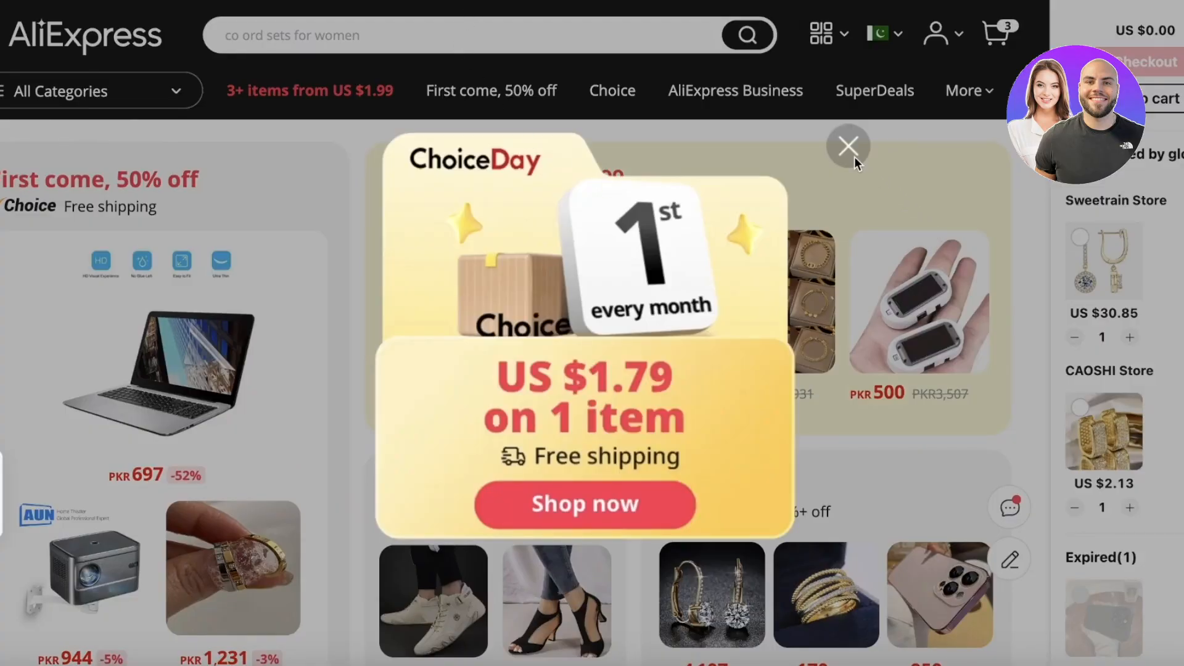
{"action": "left_click", "coordinate": [850, 148]}
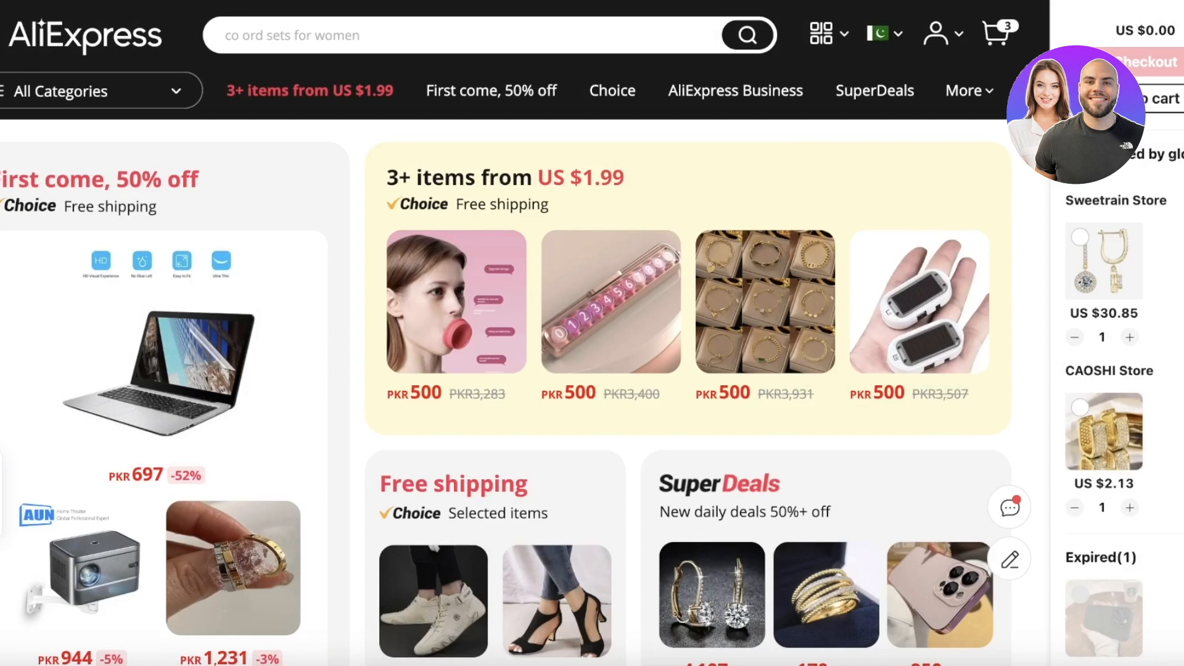
{"action": "scroll", "coordinate": [611, 238], "scroll_direction": "down", "scroll_amount": 8}
{"action": "scroll", "coordinate": [610, 238], "scroll_direction": "up", "scroll_amount": 8}
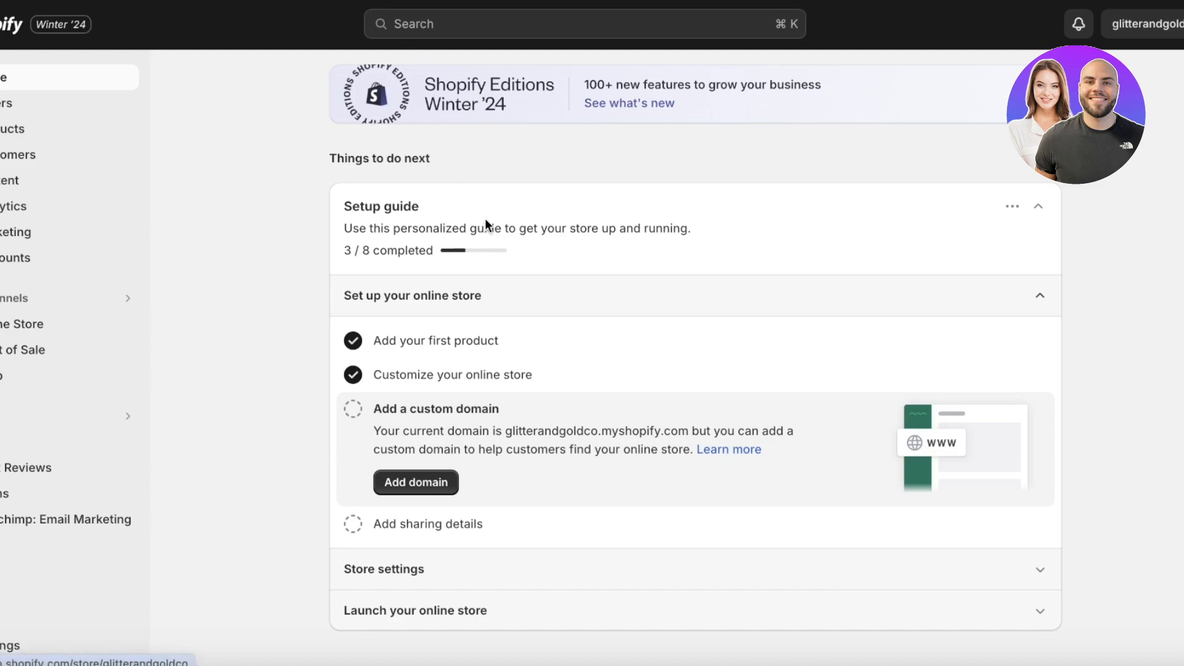
Go from Settings > Apps and sales channels to the Shopify App Store.
{"action": "left_click", "coordinate": [26, 658]}
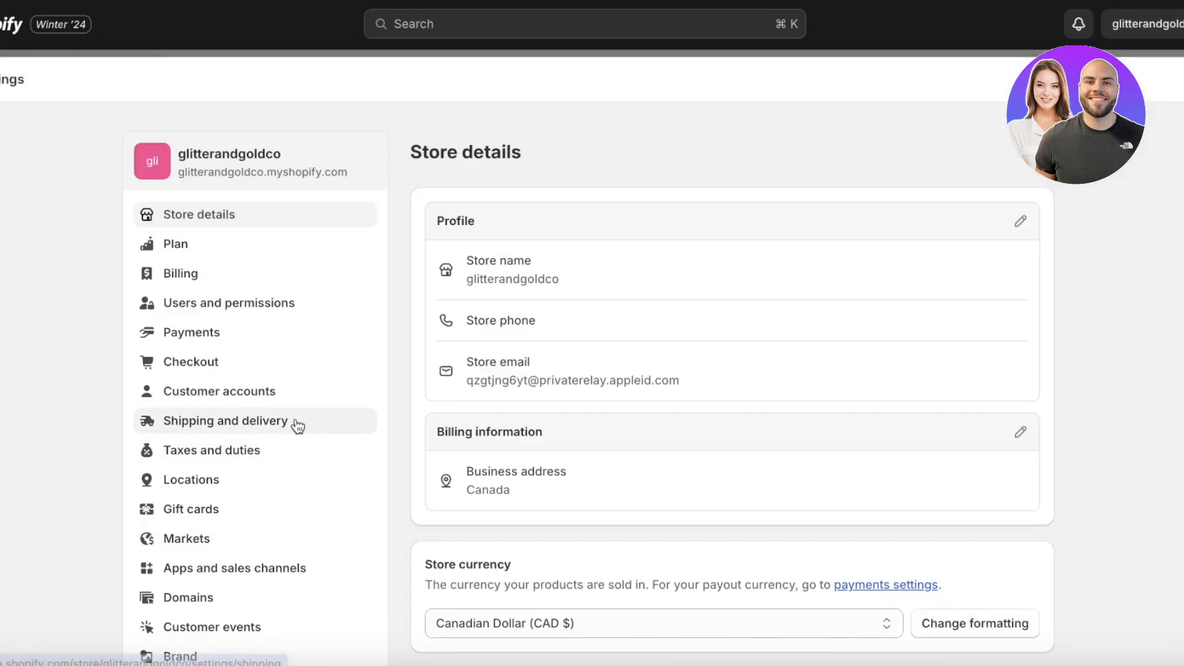
{"action": "scroll", "coordinate": [230, 506], "scroll_direction": "down", "scroll_amount": 3}
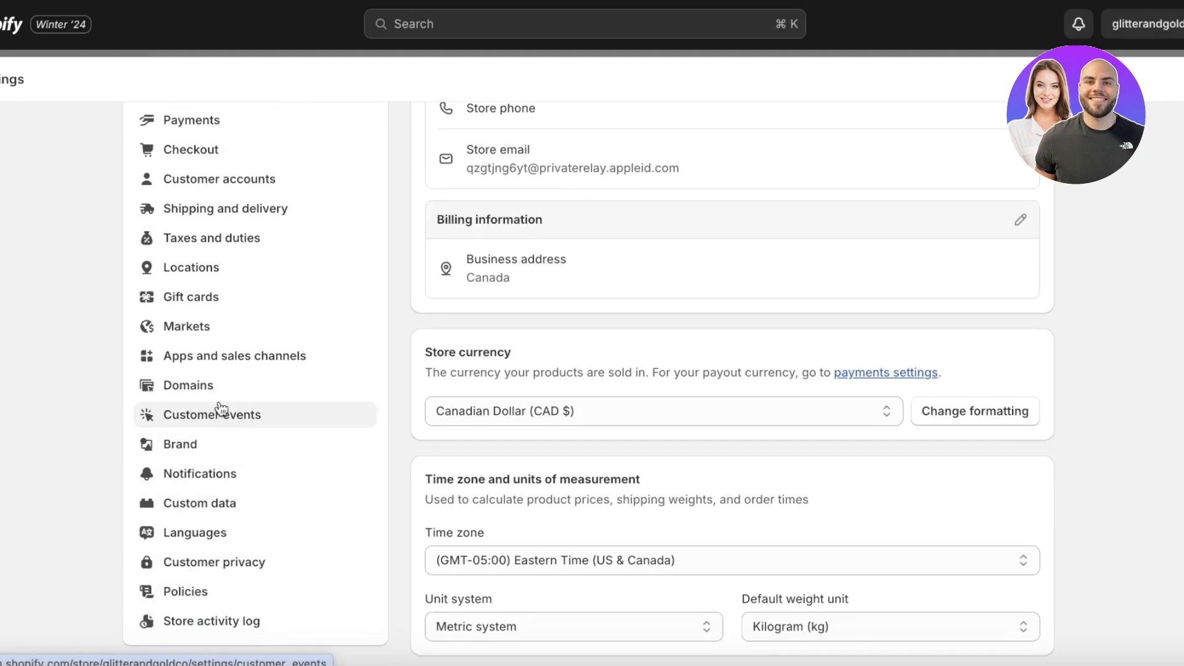
{"action": "left_click", "coordinate": [214, 361]}
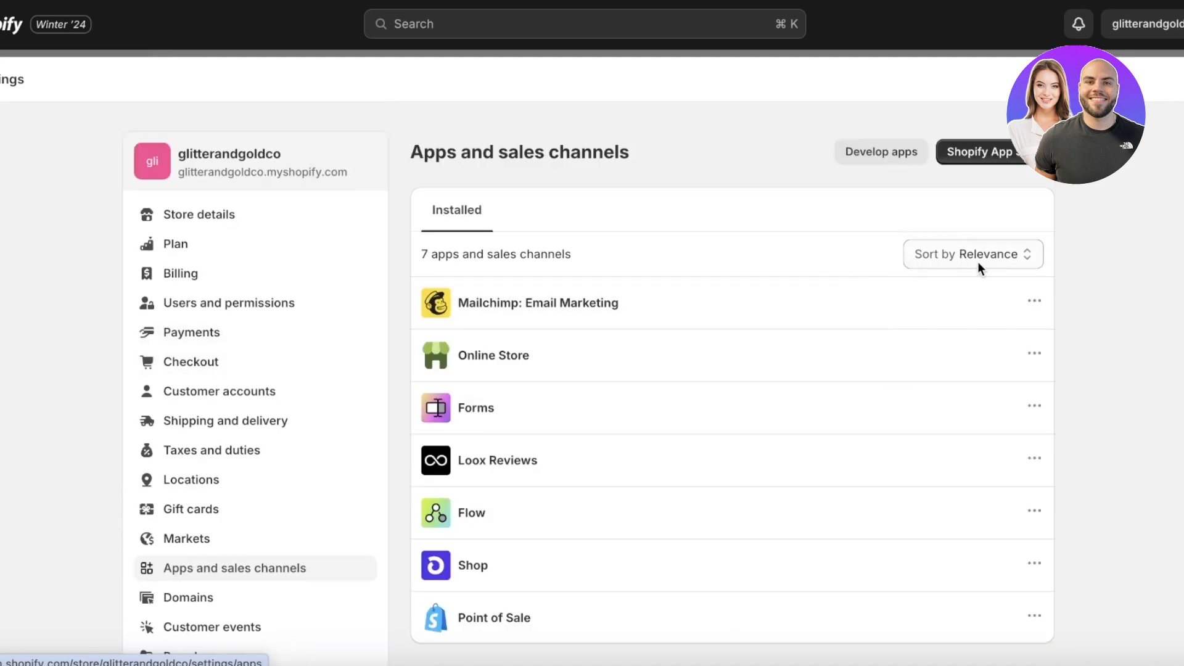
{"action": "left_click", "coordinate": [985, 157]}
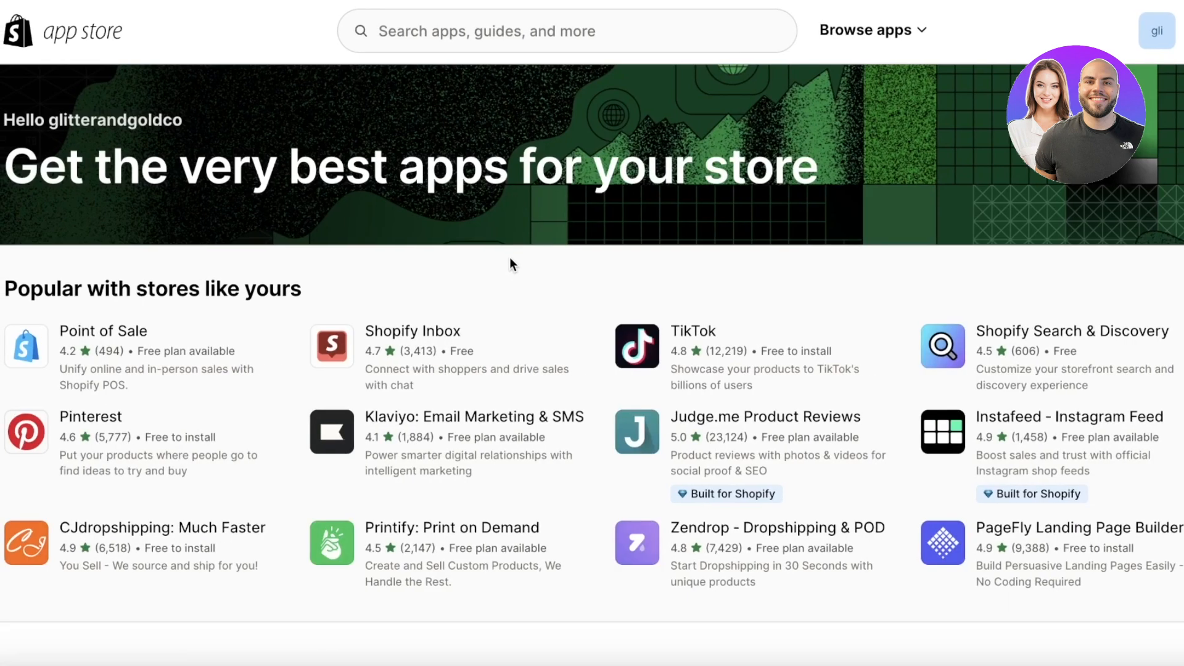
Search the App Store for 'dsers' and open the DSers-AliExpress Dropshipping listing.
{"action": "left_click", "coordinate": [456, 31]}
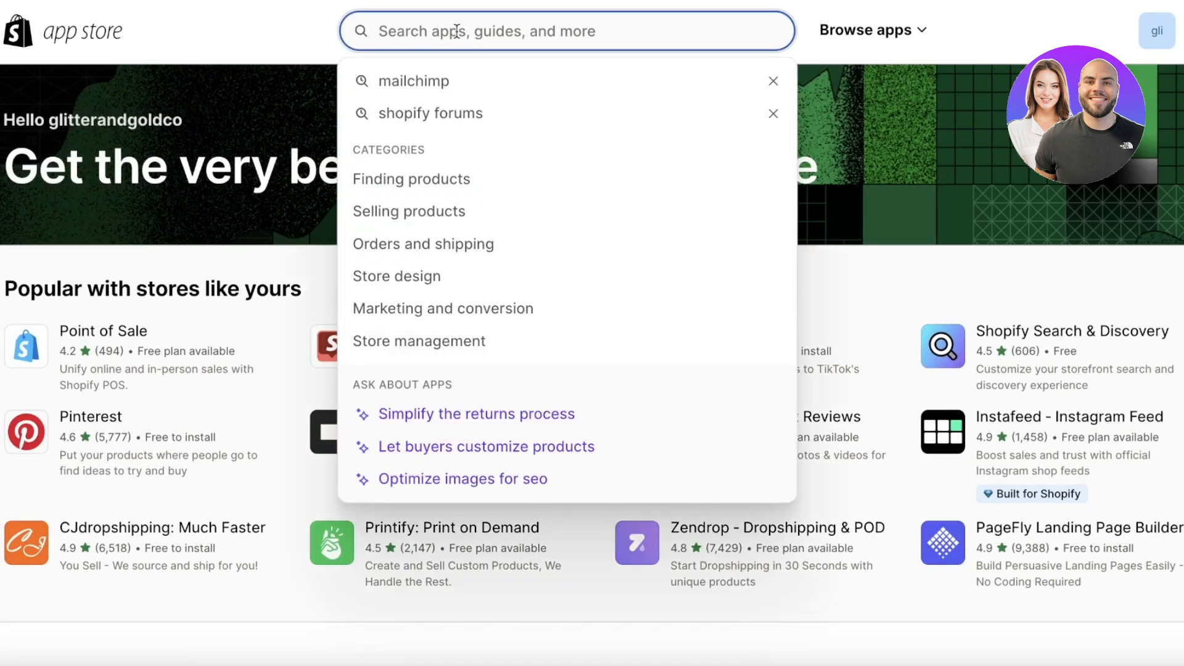
{"action": "type", "text": "dsers"}
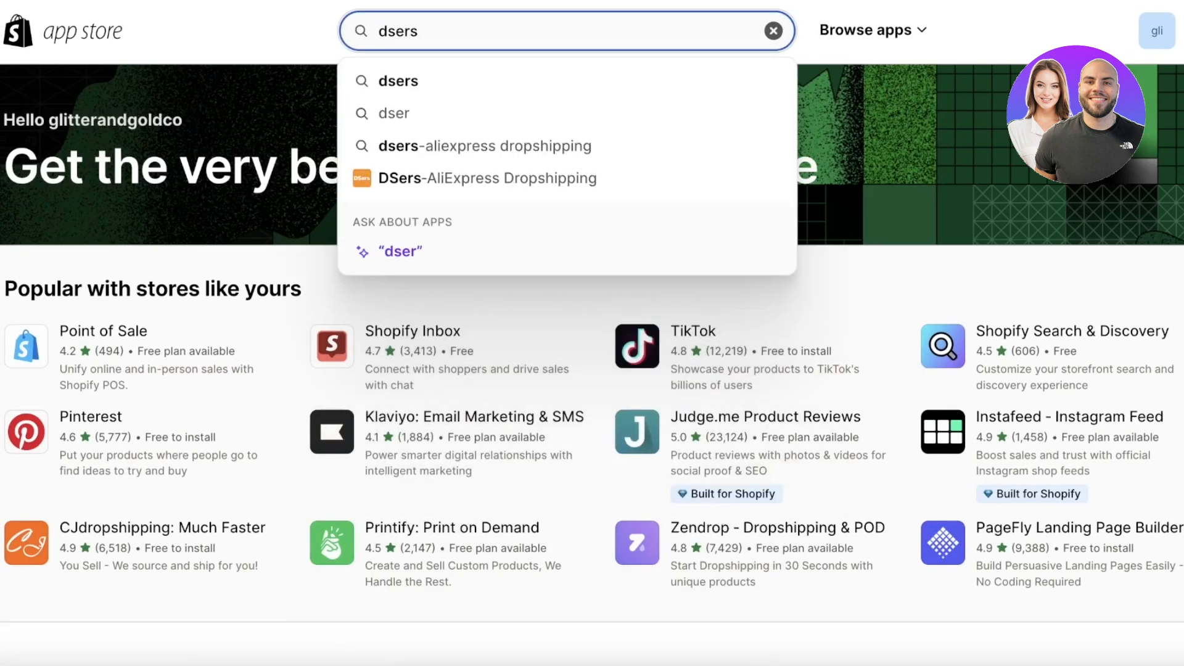
{"action": "key", "text": "Return"}
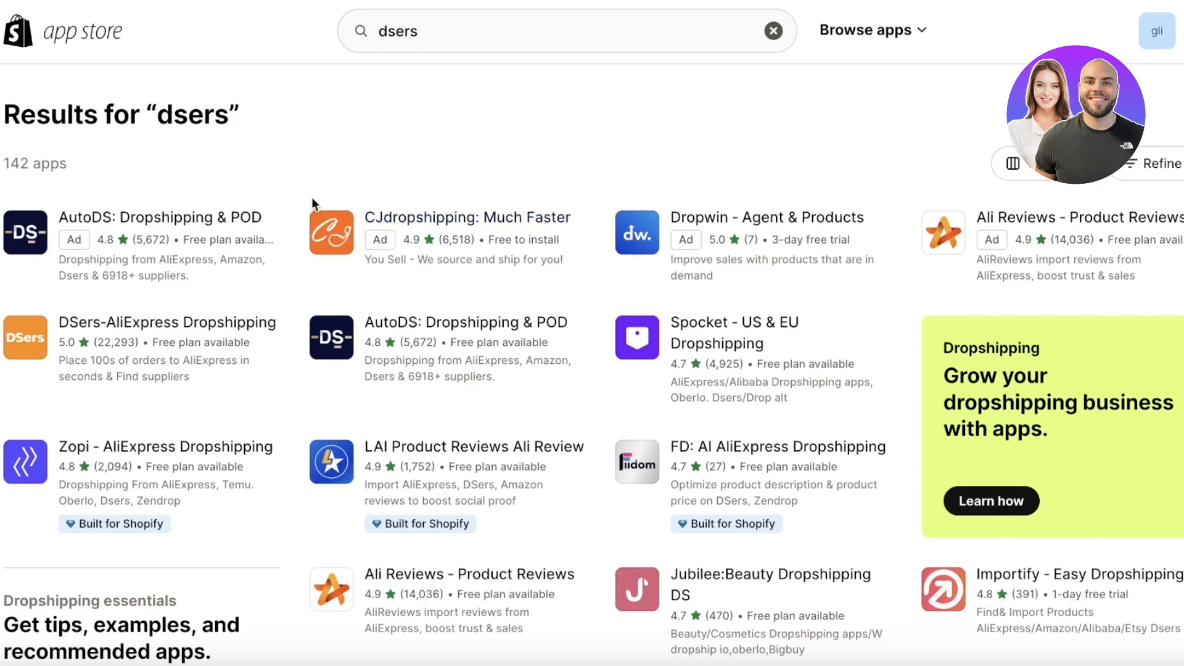
{"action": "left_click", "coordinate": [220, 340]}
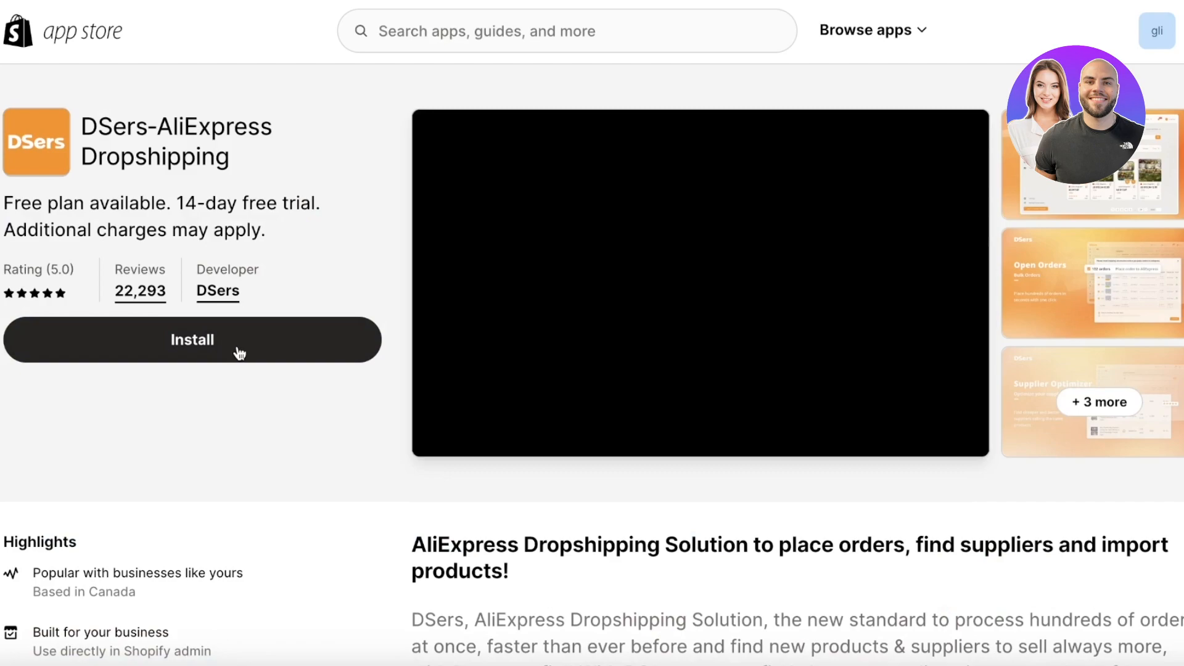
Install DSers-AliExpress Dropshipping and approve its requested data access.
{"action": "left_click", "coordinate": [238, 351]}
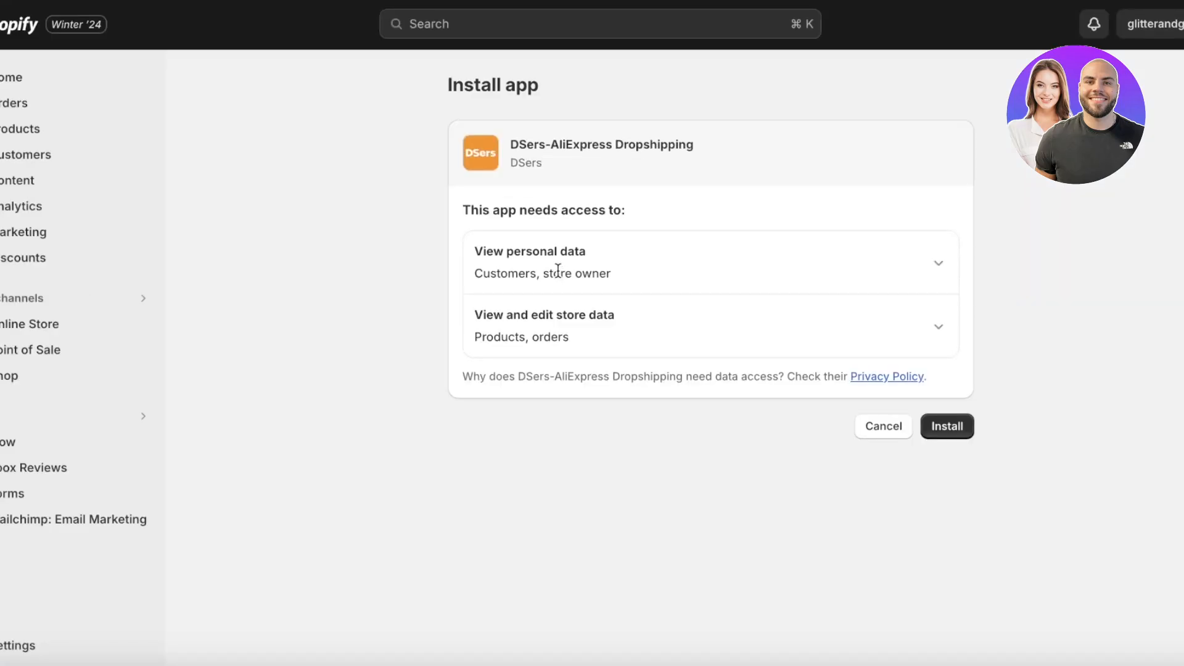
{"action": "left_click", "coordinate": [949, 432]}
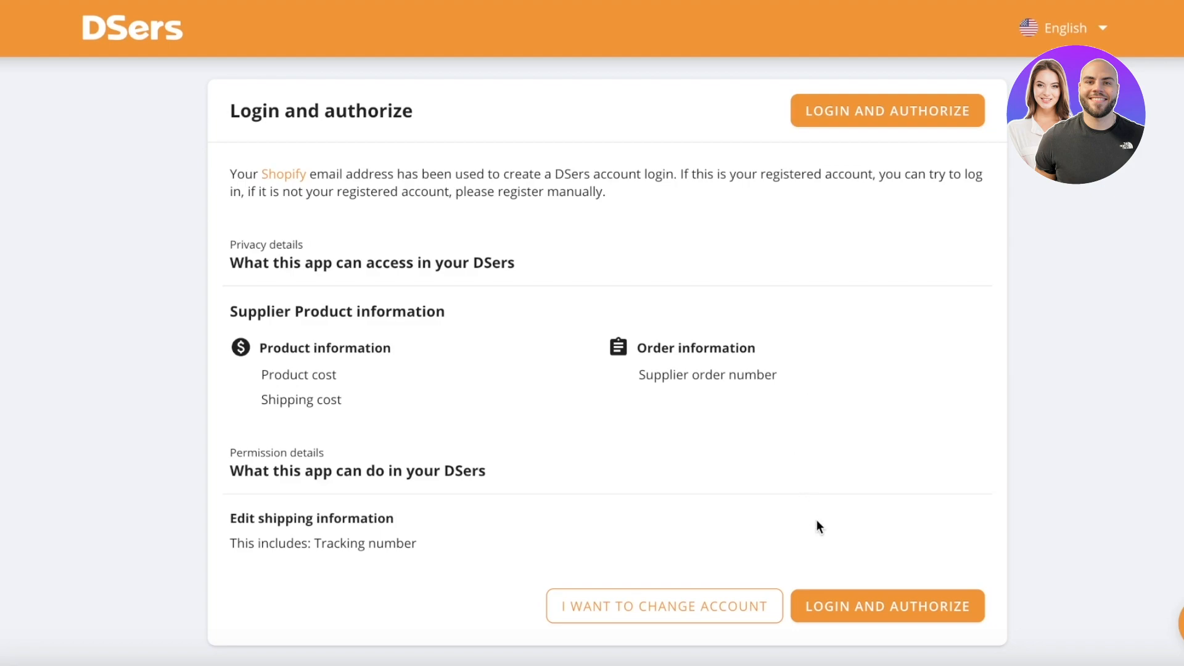
Log in to DSers with the saved account email and the account password.
{"action": "left_click", "coordinate": [836, 612]}
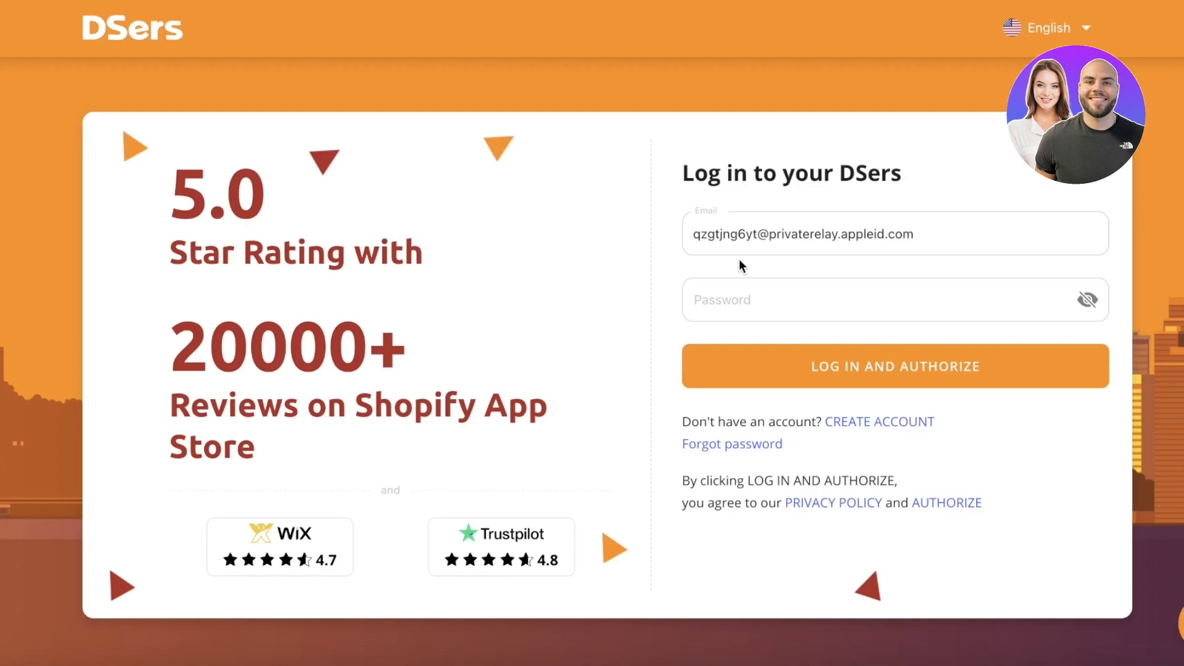
{"action": "left_click", "coordinate": [839, 225]}
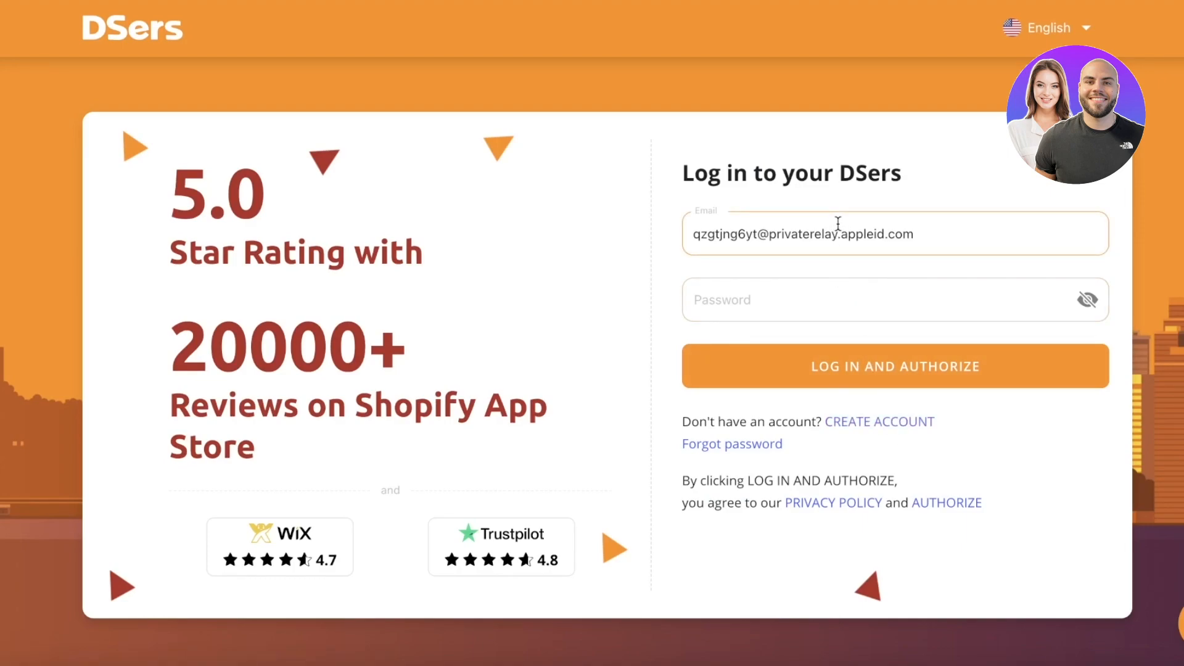
{"action": "key", "text": "super+a"}
{"action": "type", "text": "w"}
{"action": "left_click", "coordinate": [844, 279]}
{"action": "left_click", "coordinate": [841, 299]}
{"action": "type", "text": "•••"}
{"action": "key", "text": "BackSpace"}
{"action": "key", "text": "BackSpace"}
{"action": "key", "text": "BackSpace"}
{"action": "type", "text": "••••••••••"}
{"action": "key", "text": "Return"}
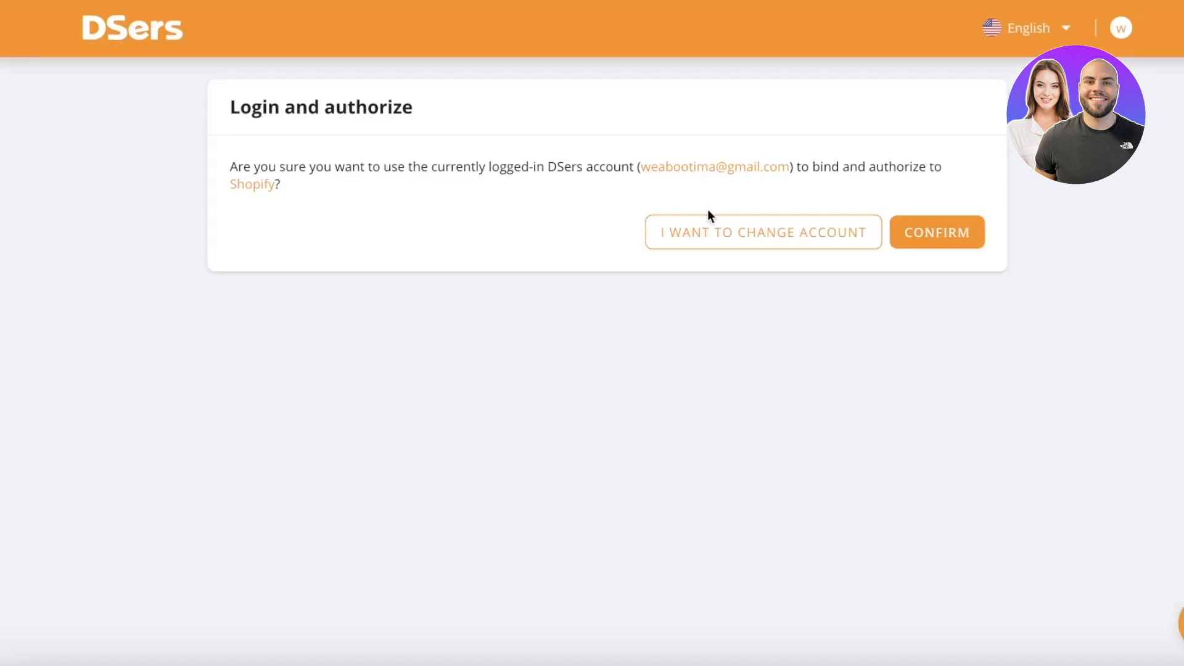
Confirm the account binding, dismissing the no-stores-available and upgrade-plan notices.
{"action": "left_click", "coordinate": [938, 236]}
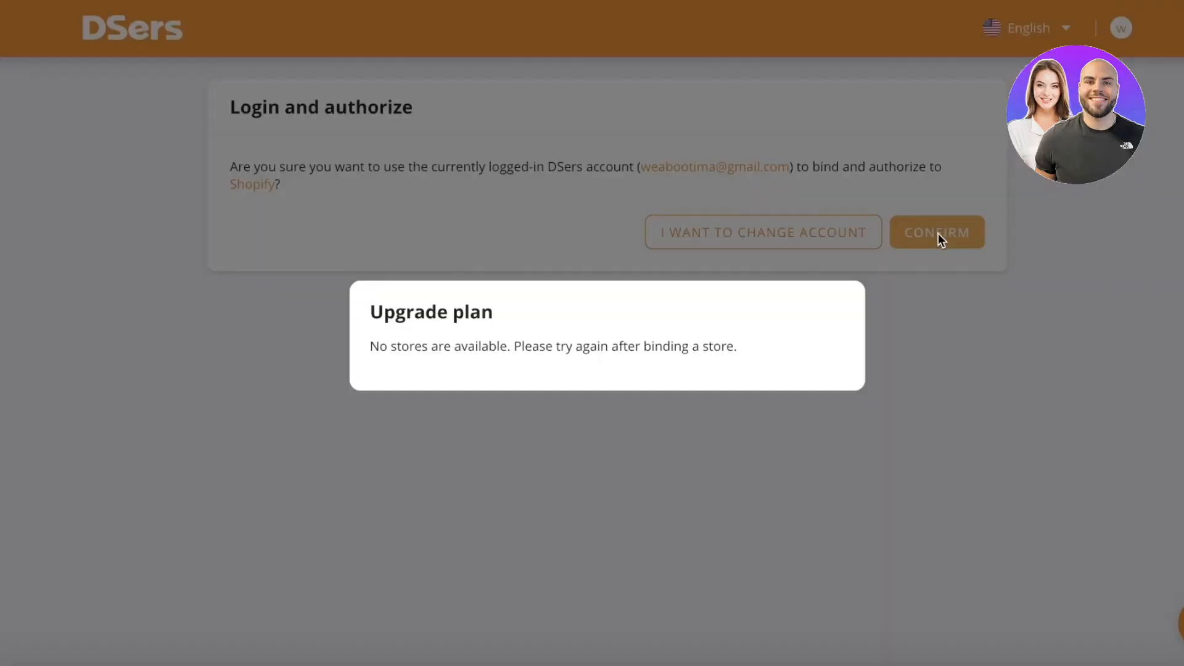
{"action": "left_click", "coordinate": [837, 308]}
{"action": "left_click", "coordinate": [923, 242]}
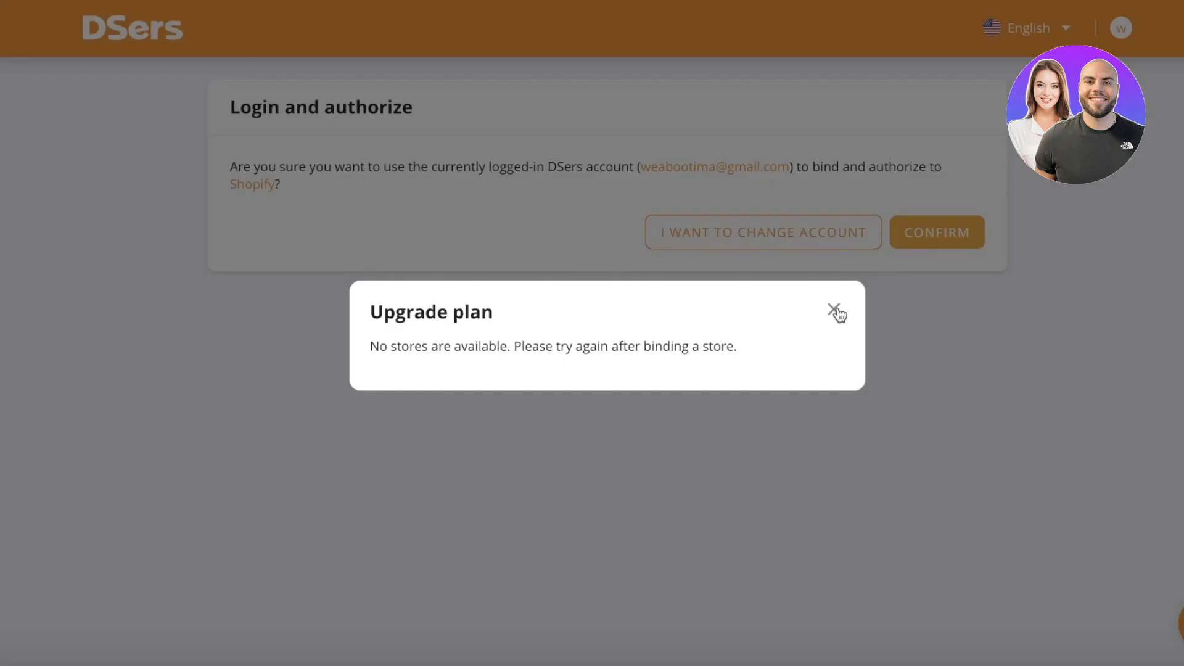
{"action": "left_click", "coordinate": [836, 311]}
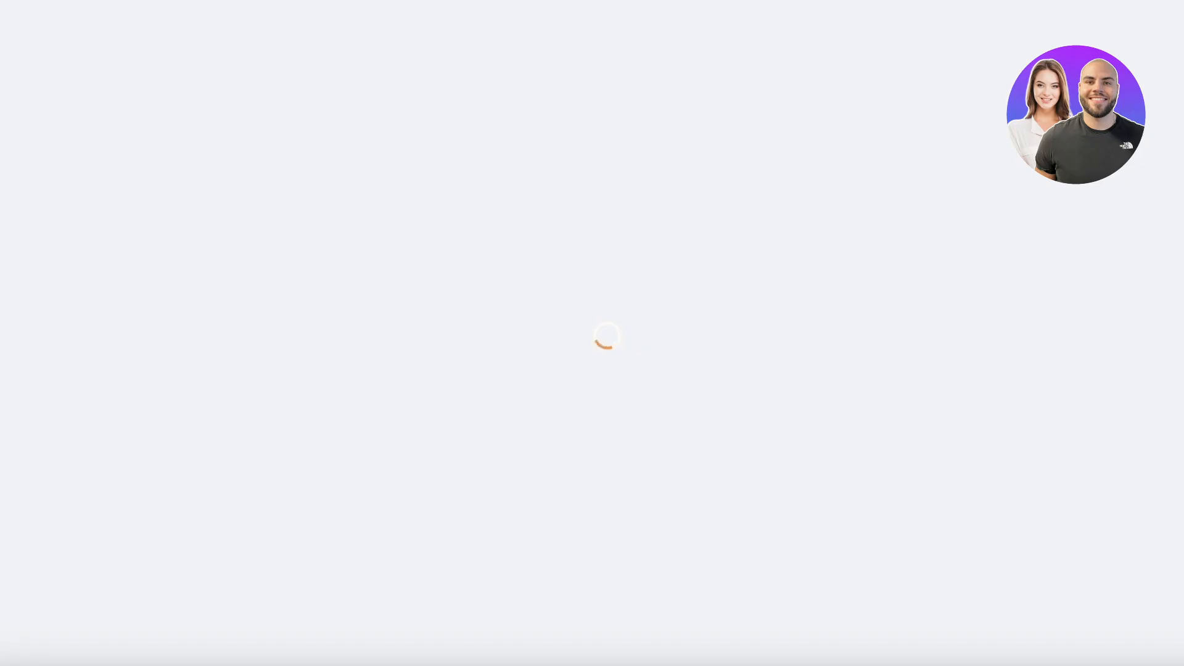
Return to the DSers home page.
{"action": "scroll", "coordinate": [751, 334], "scroll_direction": "up", "scroll_amount": 4}
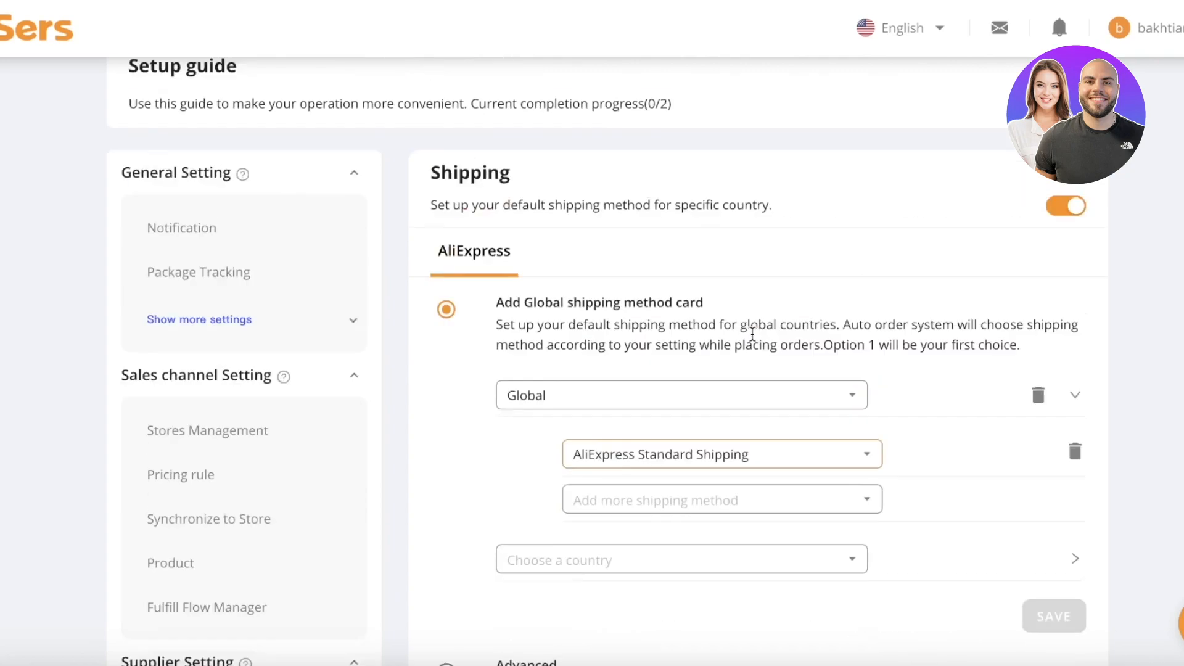
{"action": "scroll", "coordinate": [666, 240], "scroll_direction": "down", "scroll_amount": 12}
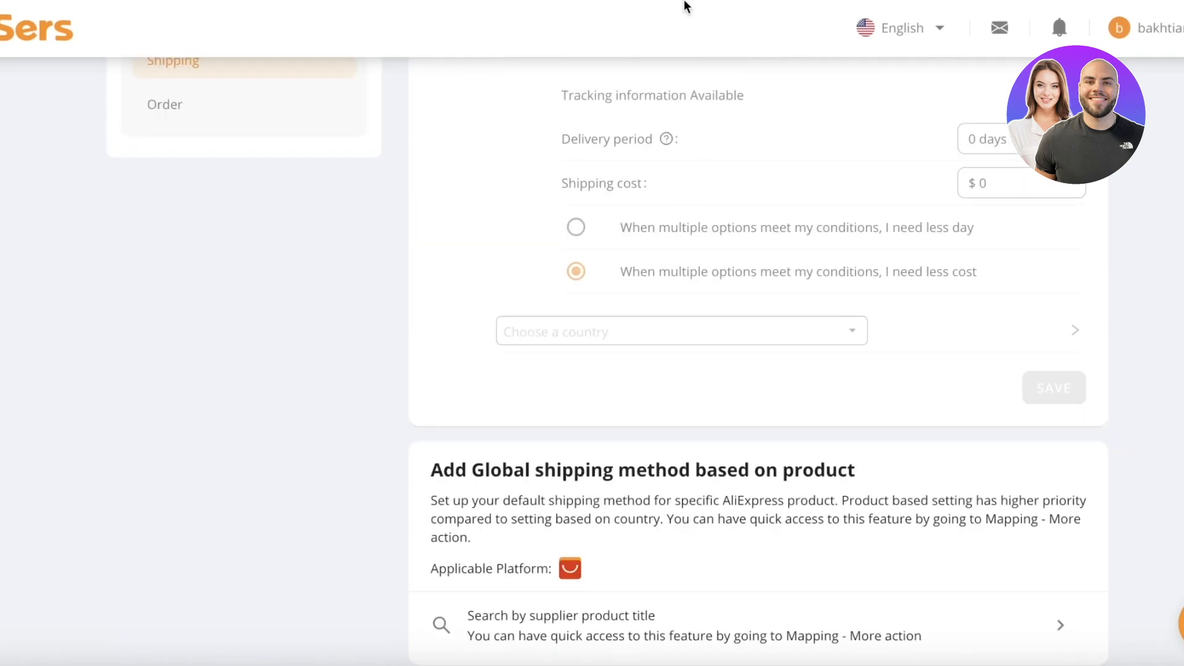
{"action": "scroll", "coordinate": [857, 238], "scroll_direction": "down", "scroll_amount": 2}
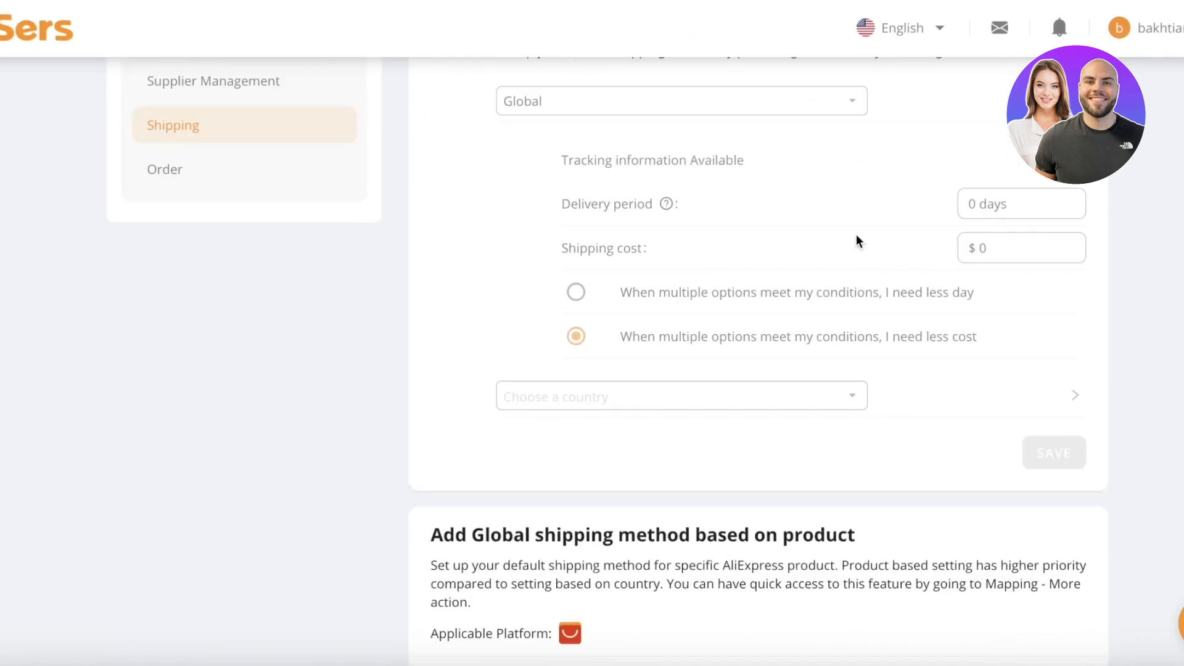
{"action": "scroll", "coordinate": [529, 247], "scroll_direction": "up", "scroll_amount": 15}
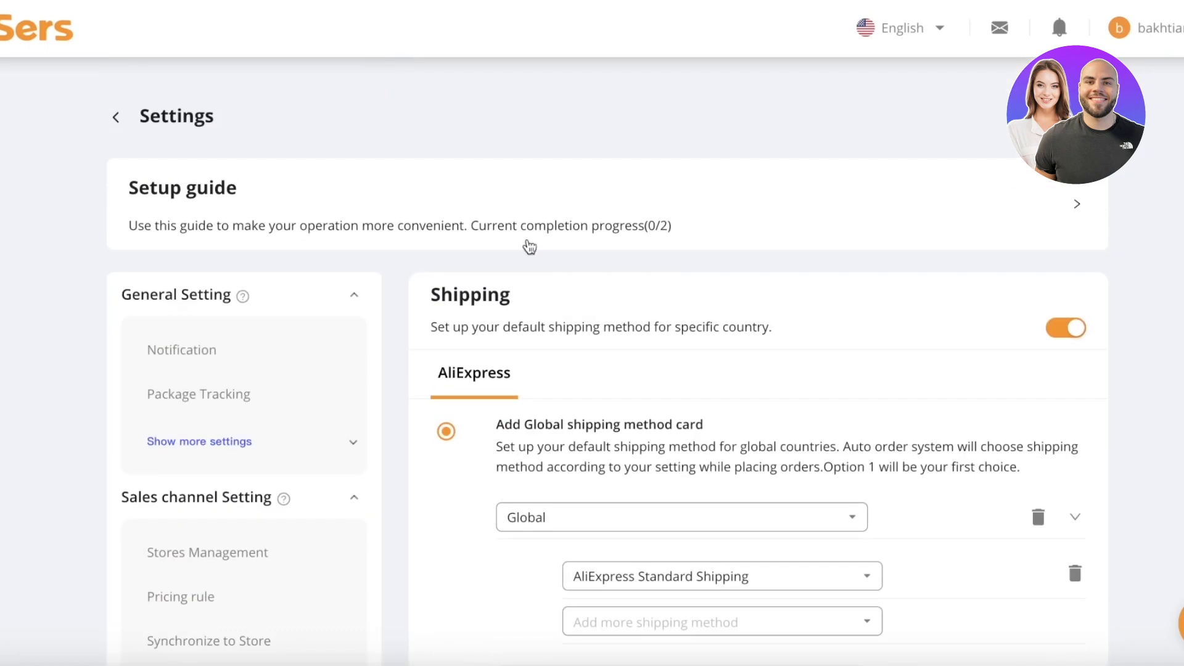
{"action": "left_click", "coordinate": [116, 116]}
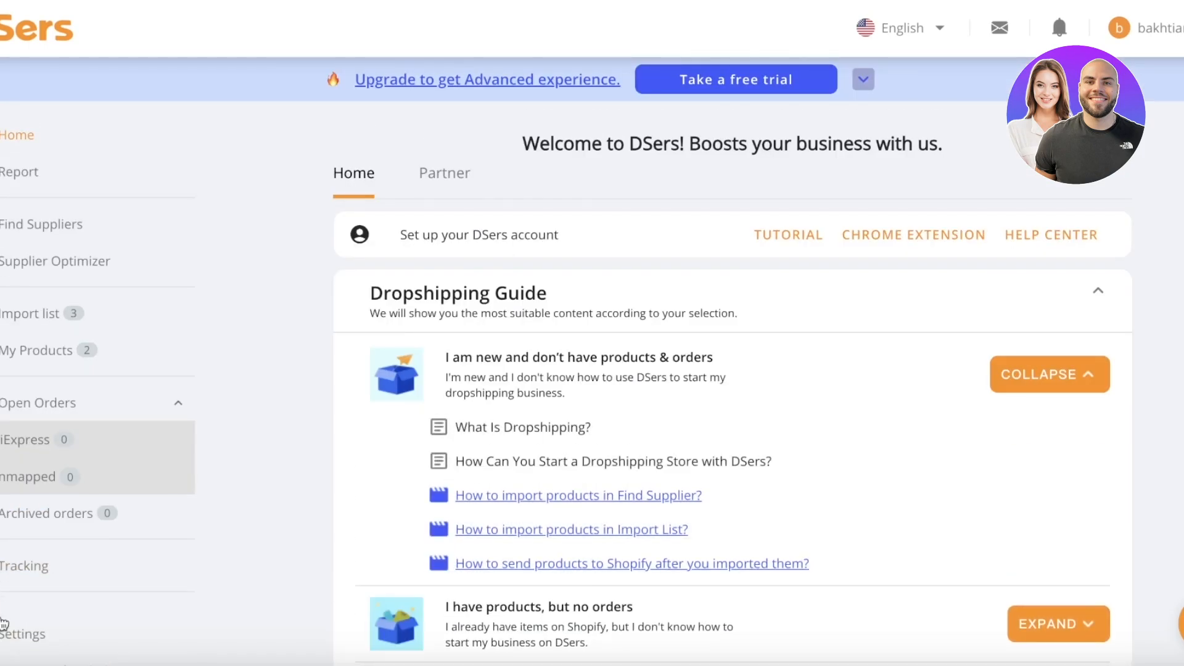
Open Settings > Sales channel Setting > Stores Management and expand the Wix row.
{"action": "left_click", "coordinate": [6, 620]}
{"action": "left_click", "coordinate": [220, 183]}
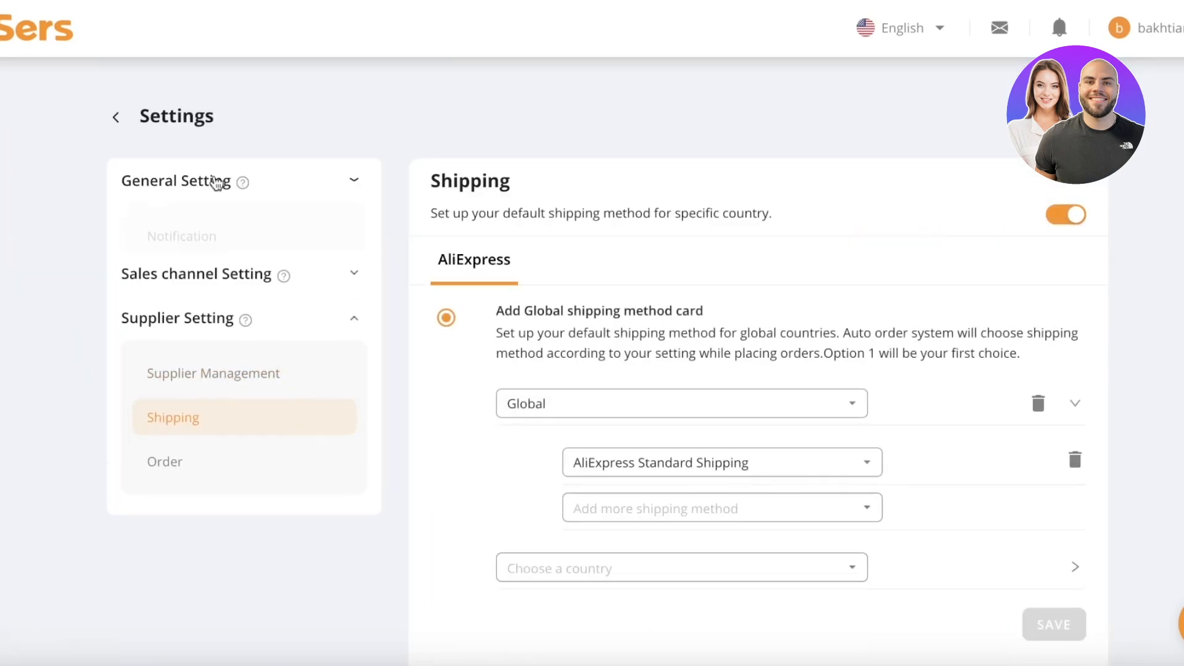
{"action": "left_click", "coordinate": [192, 388]}
{"action": "left_click", "coordinate": [177, 439]}
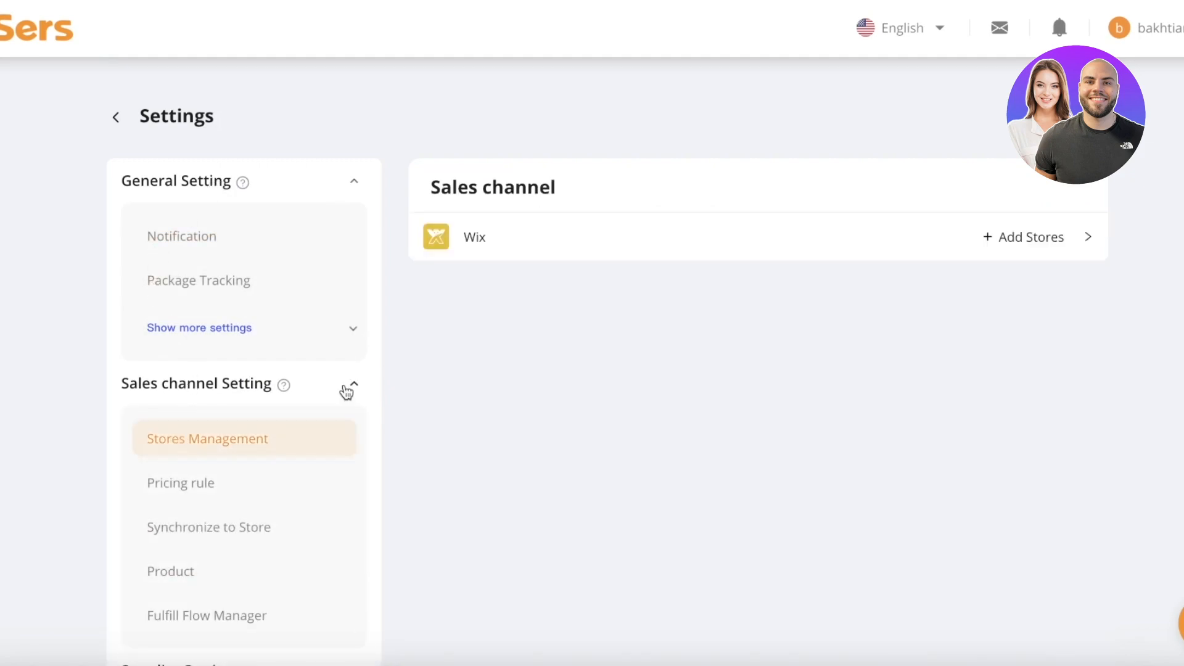
{"action": "left_click", "coordinate": [1066, 238]}
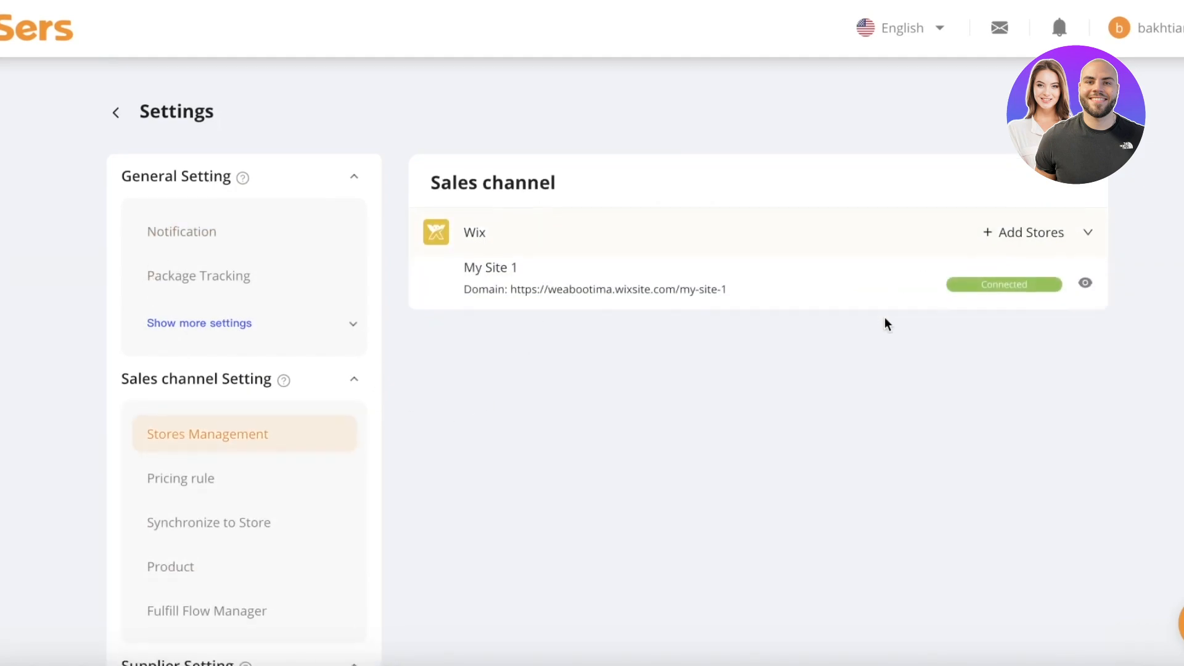
{"action": "scroll", "coordinate": [883, 321], "scroll_direction": "down", "scroll_amount": 3}
{"action": "scroll", "coordinate": [963, 309], "scroll_direction": "up", "scroll_amount": 3}
{"action": "scroll", "coordinate": [975, 265], "scroll_direction": "down", "scroll_amount": 3}
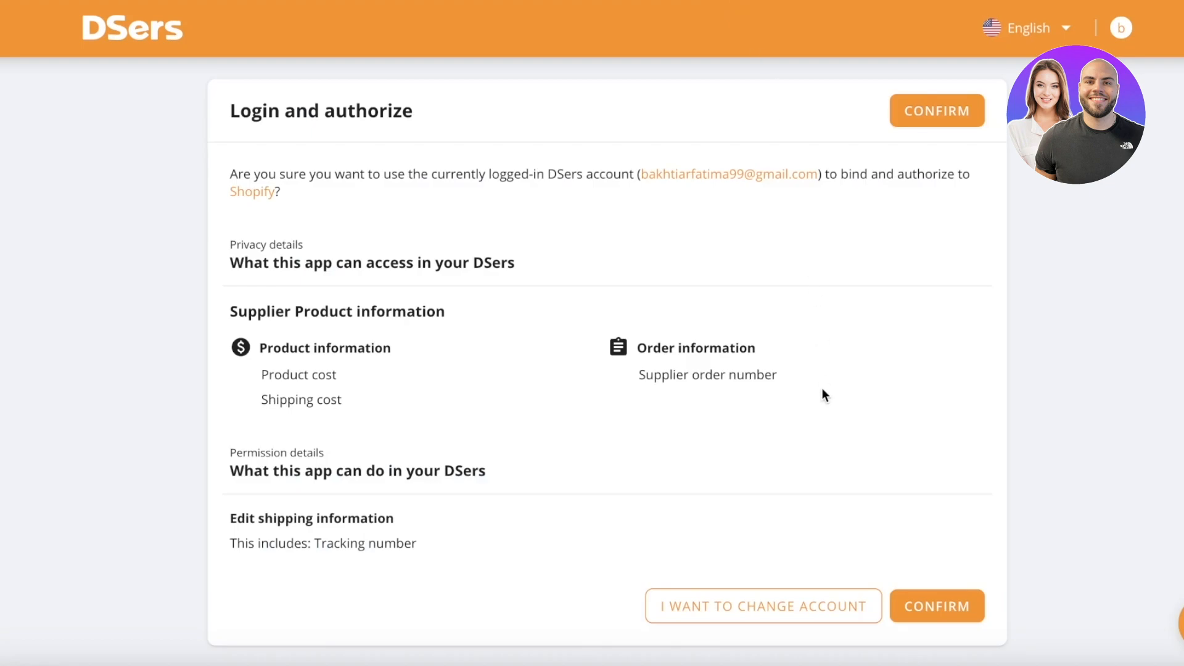
Confirm the Shopify binding, pick Pro with My Site 1 billing, then close the upgrade prompt.
{"action": "left_click", "coordinate": [915, 111]}
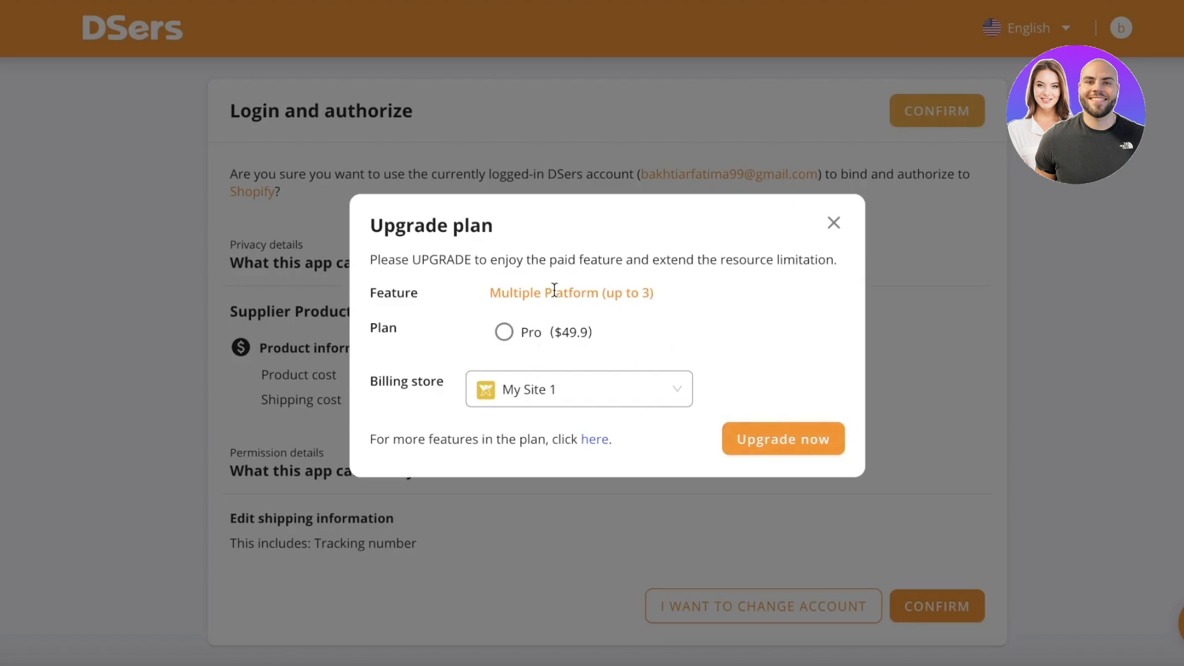
{"action": "left_click", "coordinate": [574, 386]}
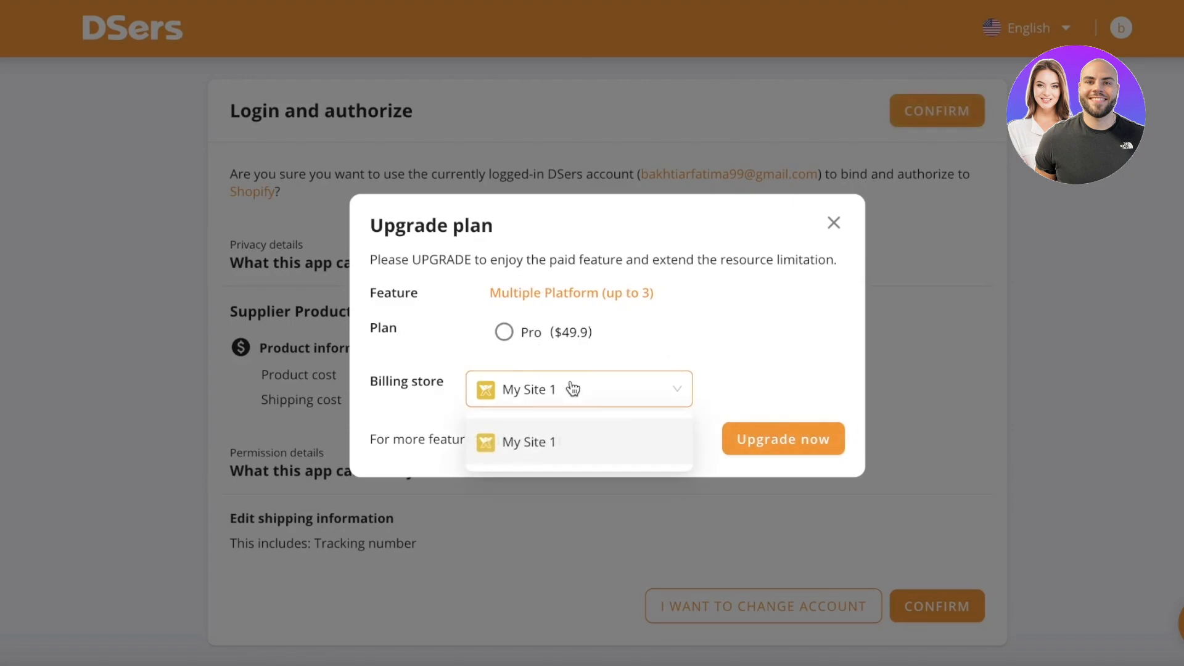
{"action": "left_click", "coordinate": [587, 435]}
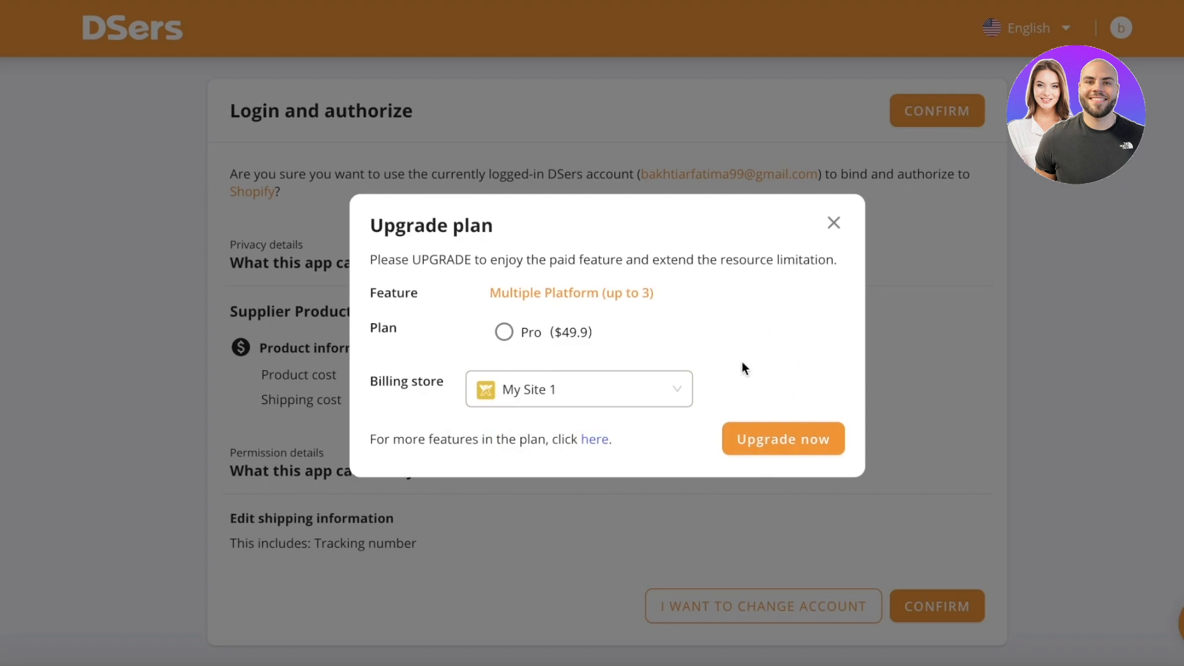
{"action": "left_click", "coordinate": [529, 332]}
{"action": "left_click", "coordinate": [834, 223]}
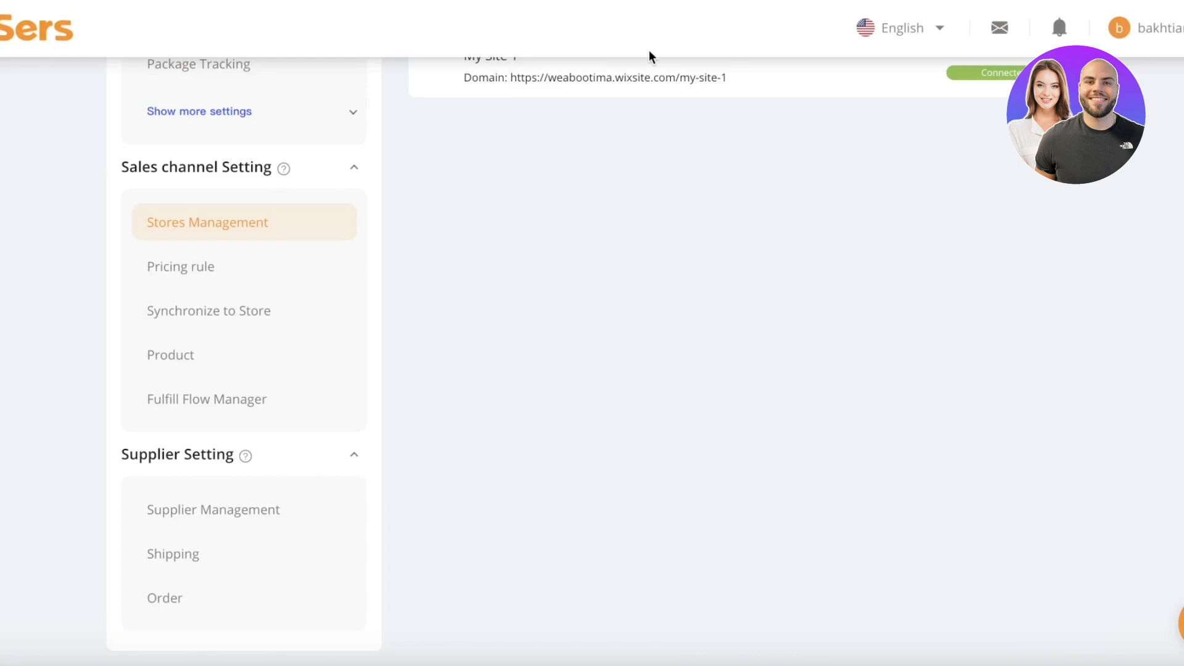
{"action": "scroll", "coordinate": [650, 53], "scroll_direction": "up", "scroll_amount": 4}
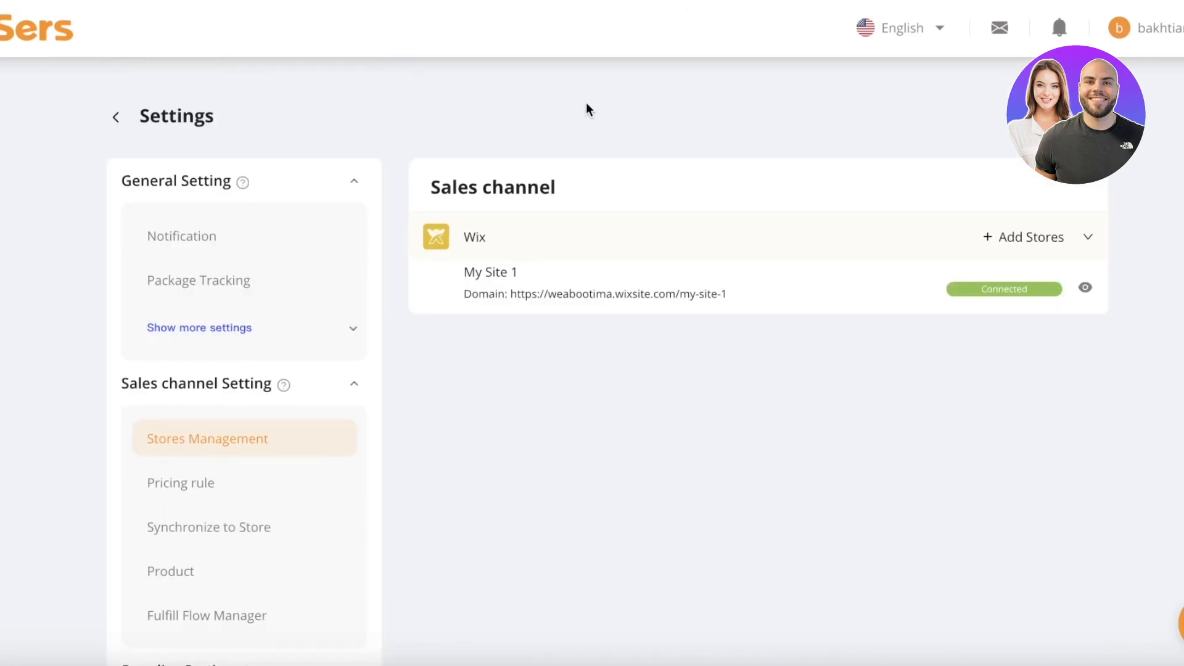
Go via Home to Find Suppliers and open the US $3.42 necktie's supplier page.
{"action": "left_click", "coordinate": [66, 32]}
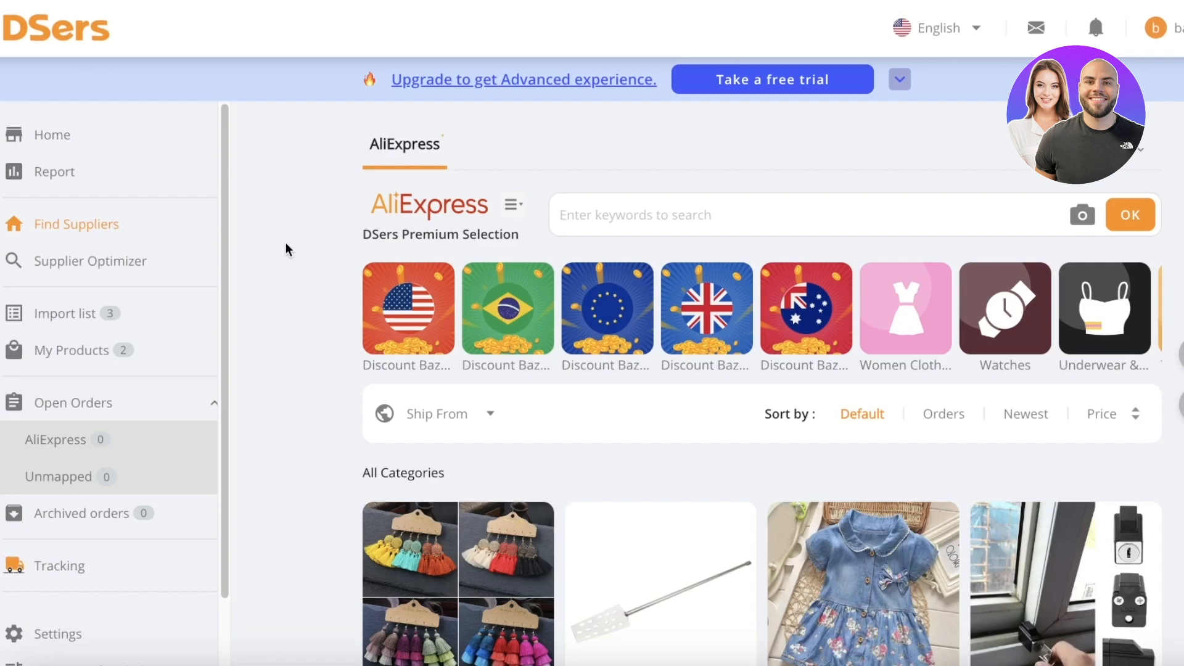
{"action": "scroll", "coordinate": [264, 273], "scroll_direction": "down", "scroll_amount": 1}
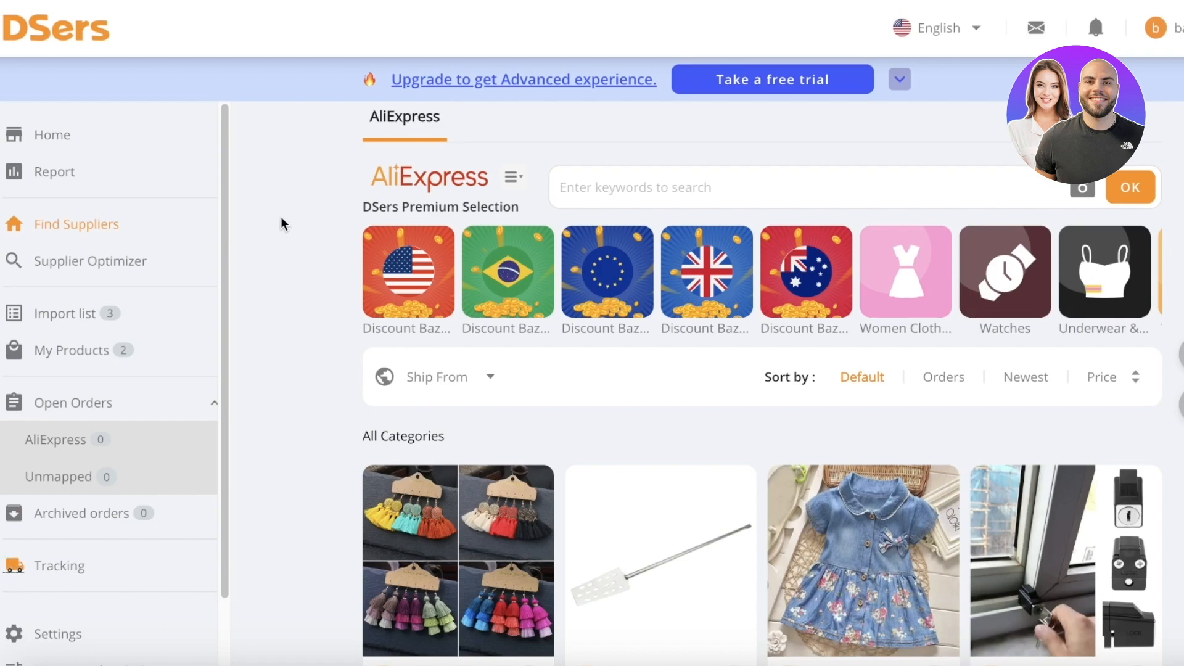
{"action": "left_click", "coordinate": [87, 144]}
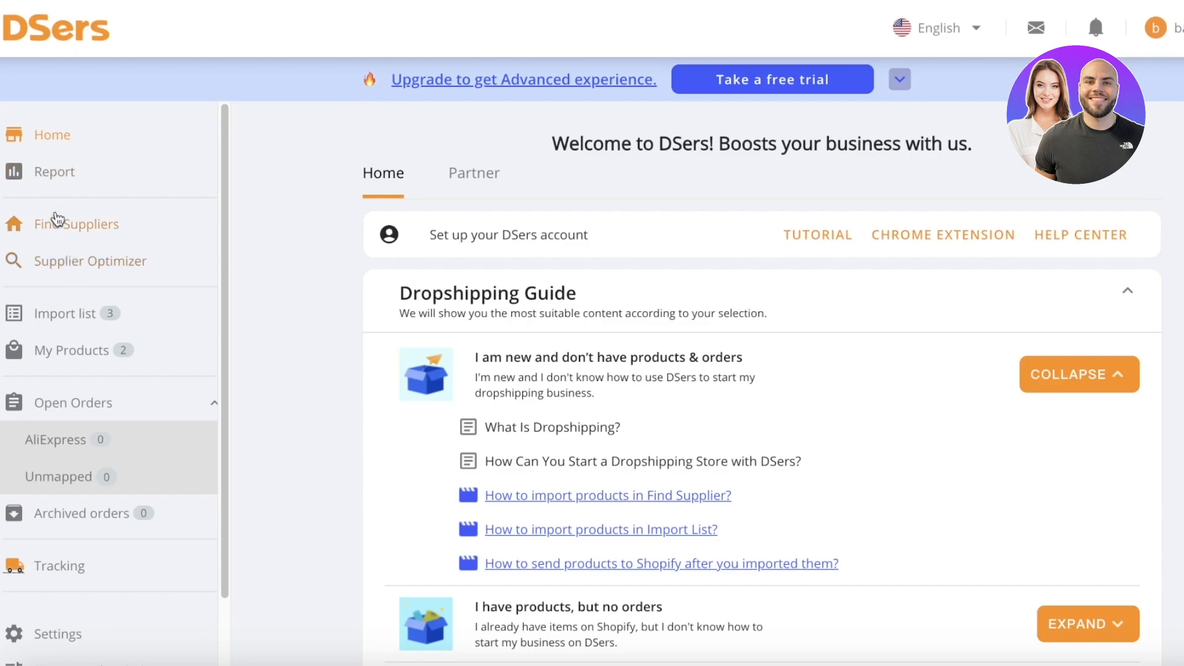
{"action": "left_click", "coordinate": [65, 235]}
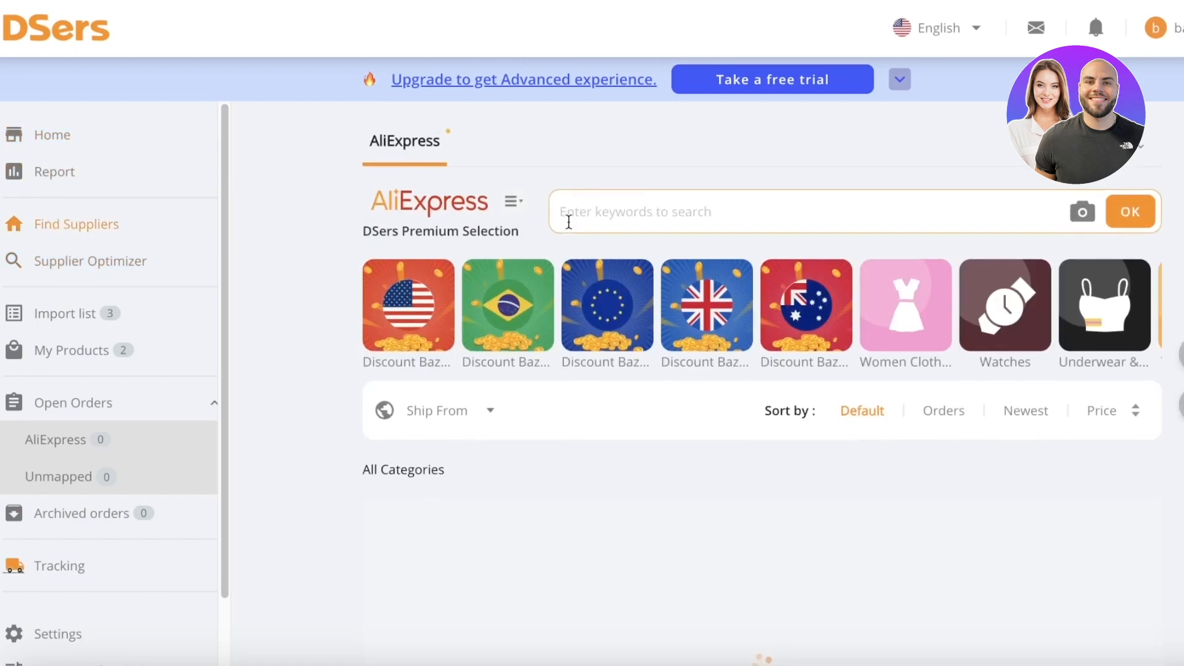
{"action": "scroll", "coordinate": [592, 216], "scroll_direction": "down", "scroll_amount": 3}
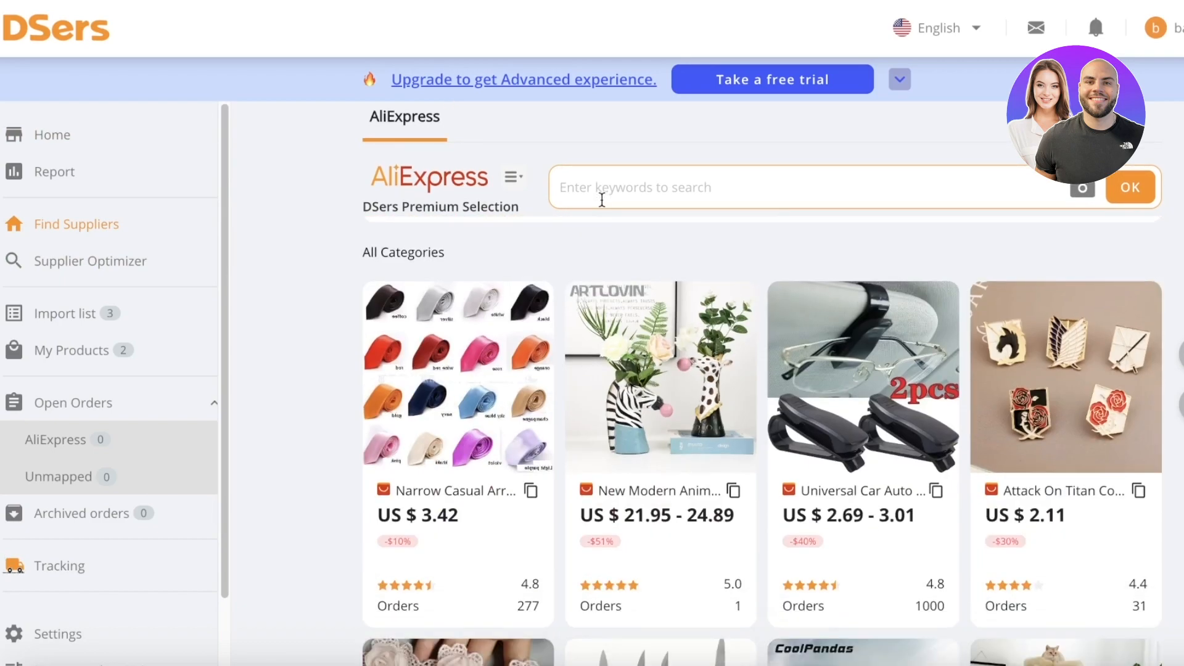
{"action": "scroll", "coordinate": [602, 239], "scroll_direction": "up", "scroll_amount": 4}
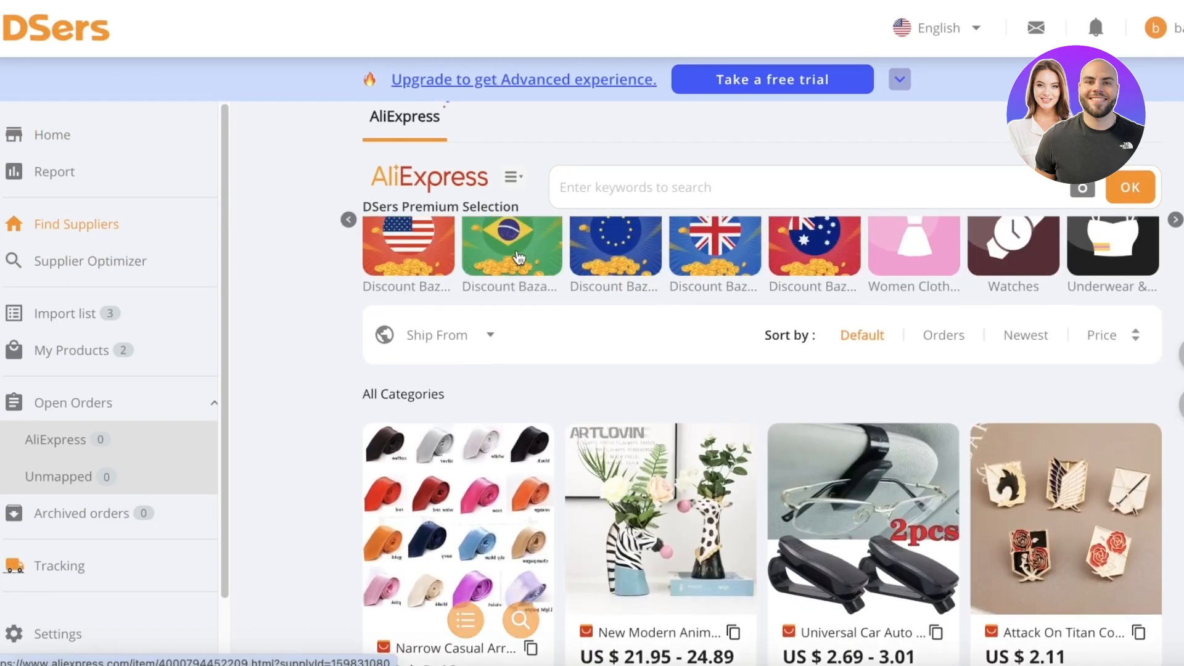
{"action": "scroll", "coordinate": [517, 250], "scroll_direction": "down", "scroll_amount": 1}
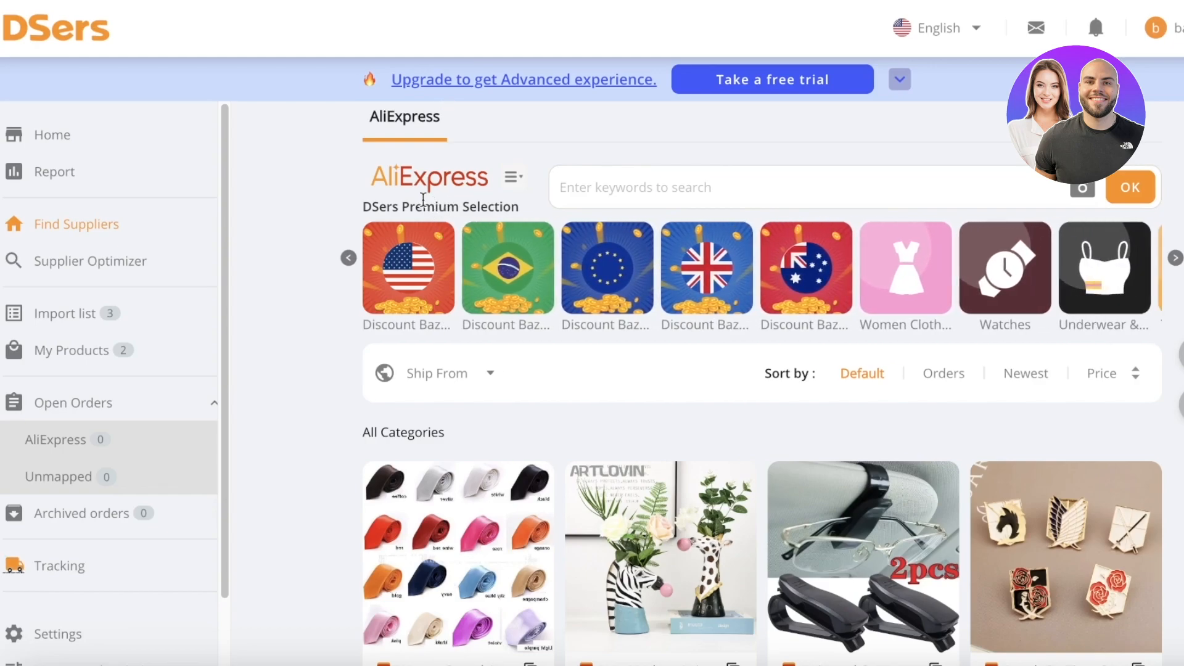
{"action": "scroll", "coordinate": [488, 265], "scroll_direction": "down", "scroll_amount": 8}
{"action": "scroll", "coordinate": [494, 268], "scroll_direction": "up", "scroll_amount": 3}
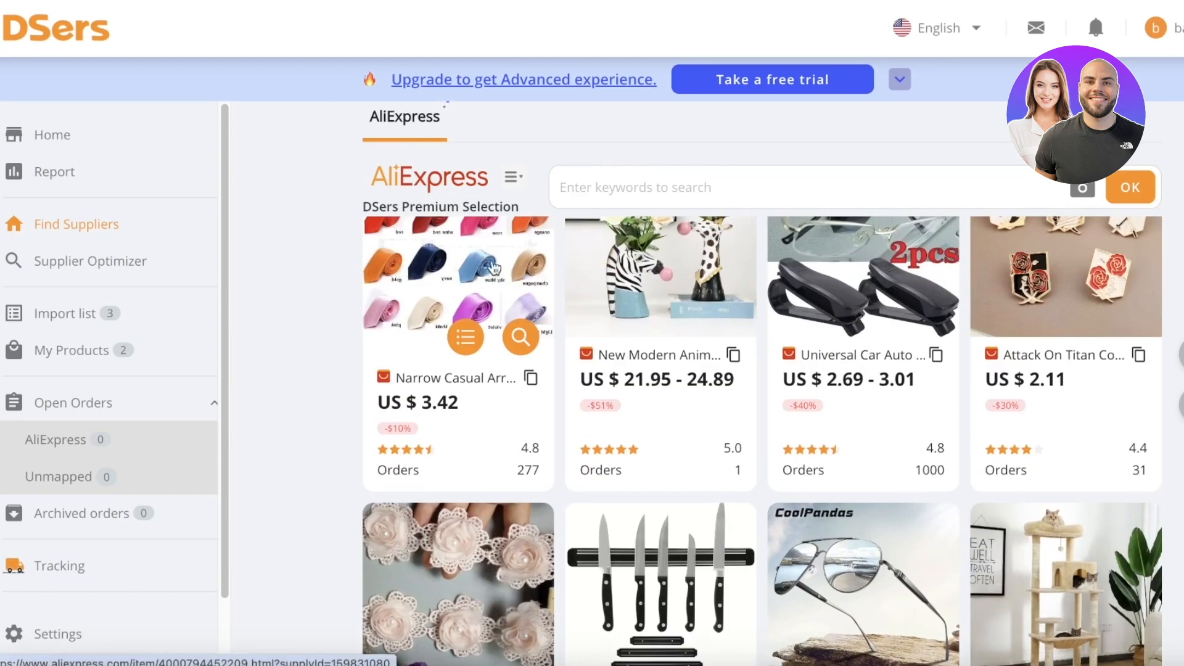
{"action": "left_click", "coordinate": [450, 248]}
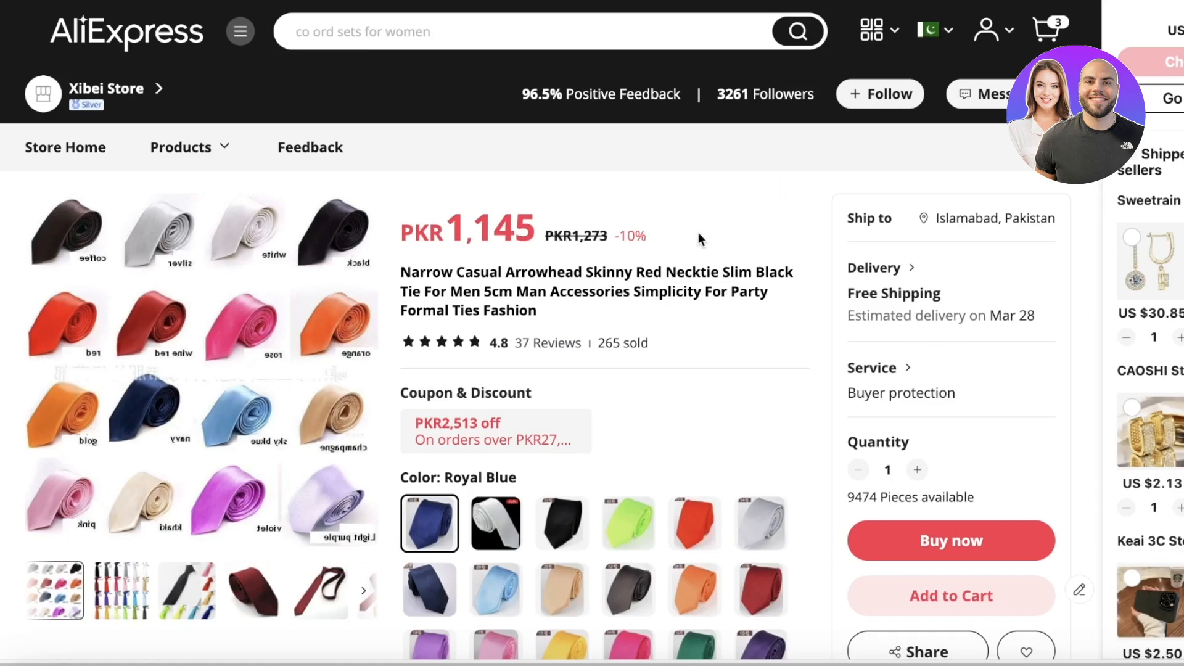
Choose the paid DPEX shipping method for the necktie.
{"action": "scroll", "coordinate": [631, 228], "scroll_direction": "down", "scroll_amount": 3}
{"action": "scroll", "coordinate": [631, 228], "scroll_direction": "up", "scroll_amount": 3}
{"action": "scroll", "coordinate": [632, 229], "scroll_direction": "down", "scroll_amount": 7}
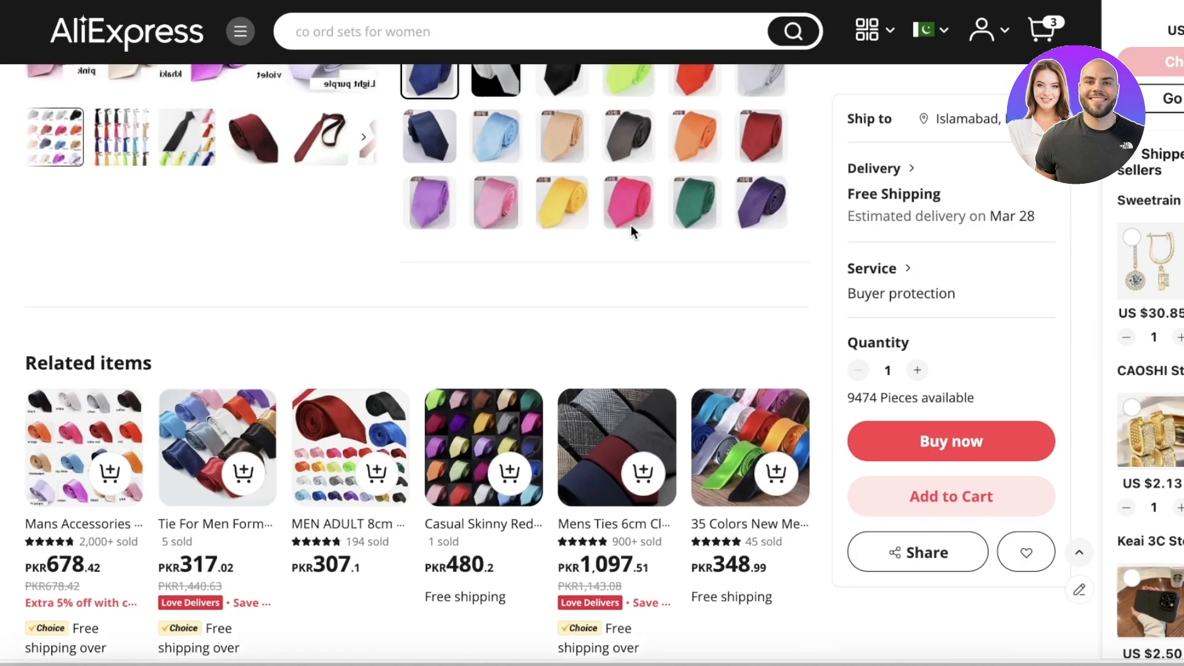
{"action": "scroll", "coordinate": [631, 229], "scroll_direction": "up", "scroll_amount": 2}
{"action": "left_click", "coordinate": [911, 174]}
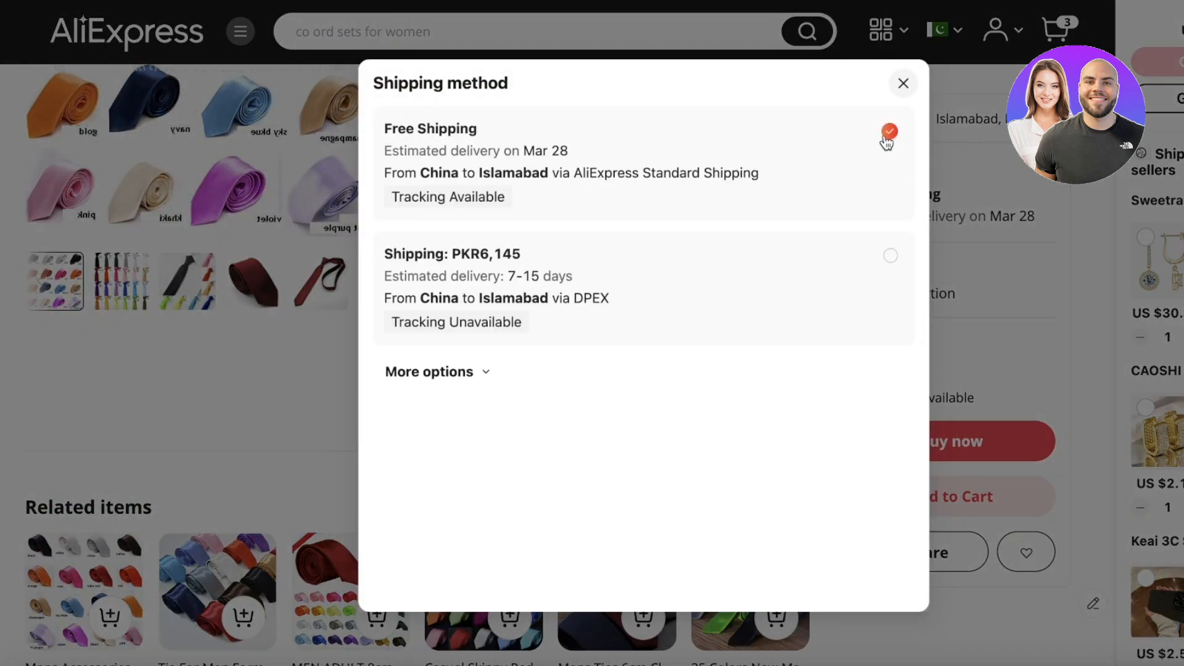
{"action": "left_click", "coordinate": [523, 327]}
{"action": "left_click", "coordinate": [868, 203]}
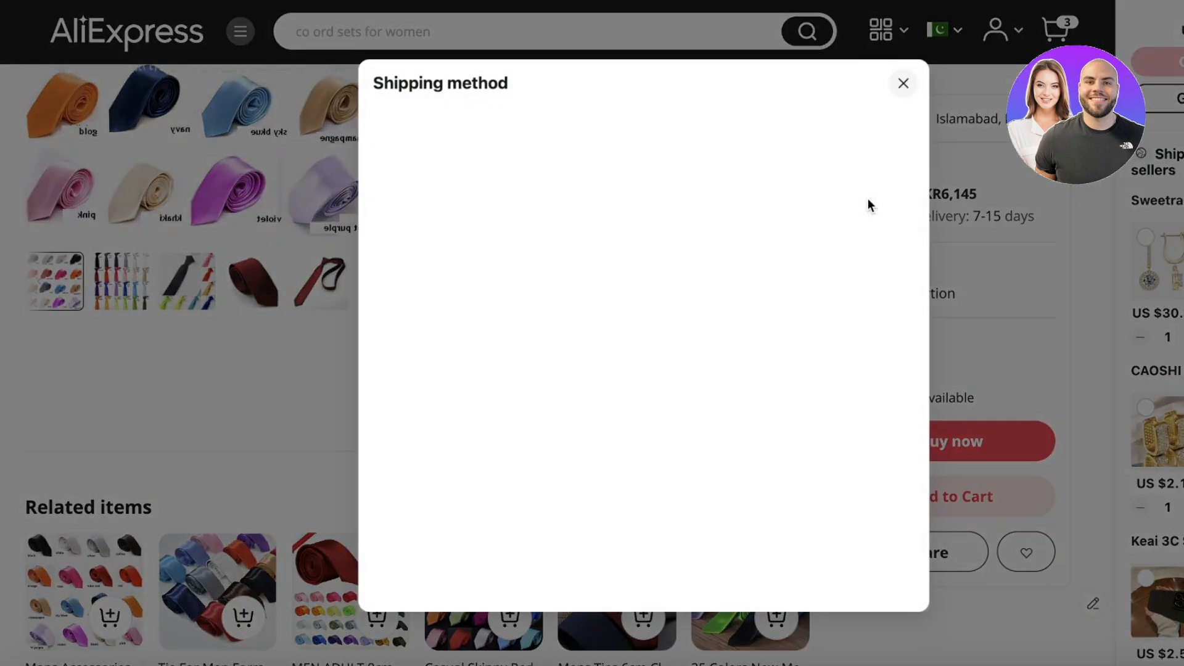
{"action": "left_click", "coordinate": [903, 82]}
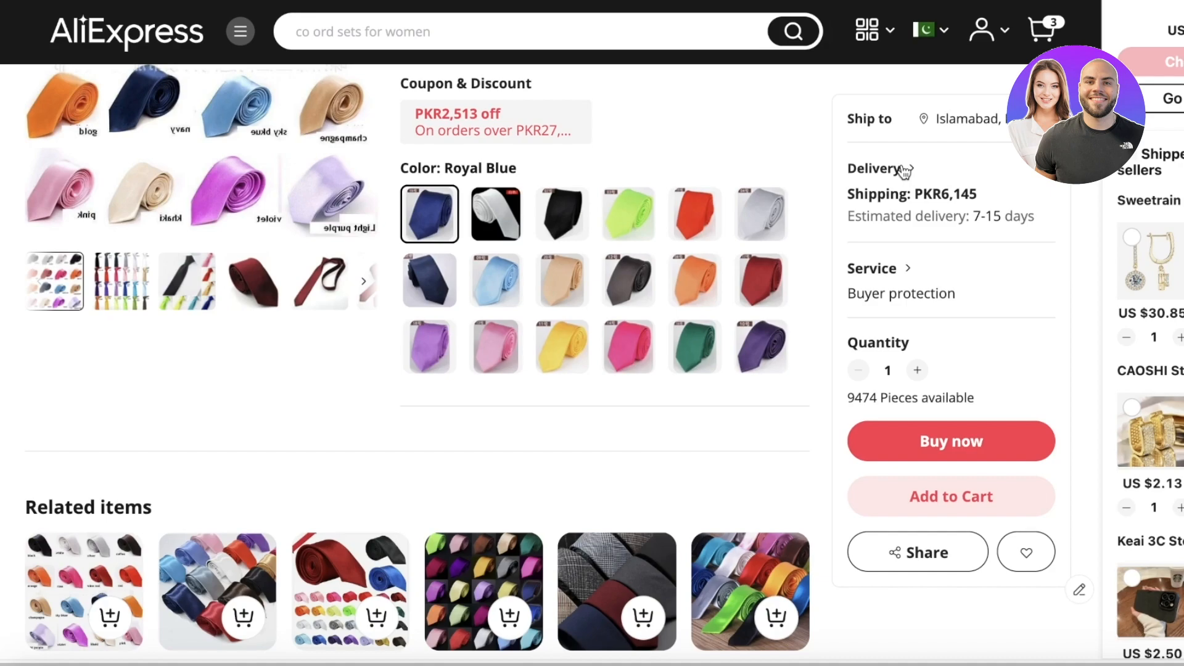
Set the ship-to country to Canada, then reselect DPEX shipping.
{"action": "left_click", "coordinate": [966, 122]}
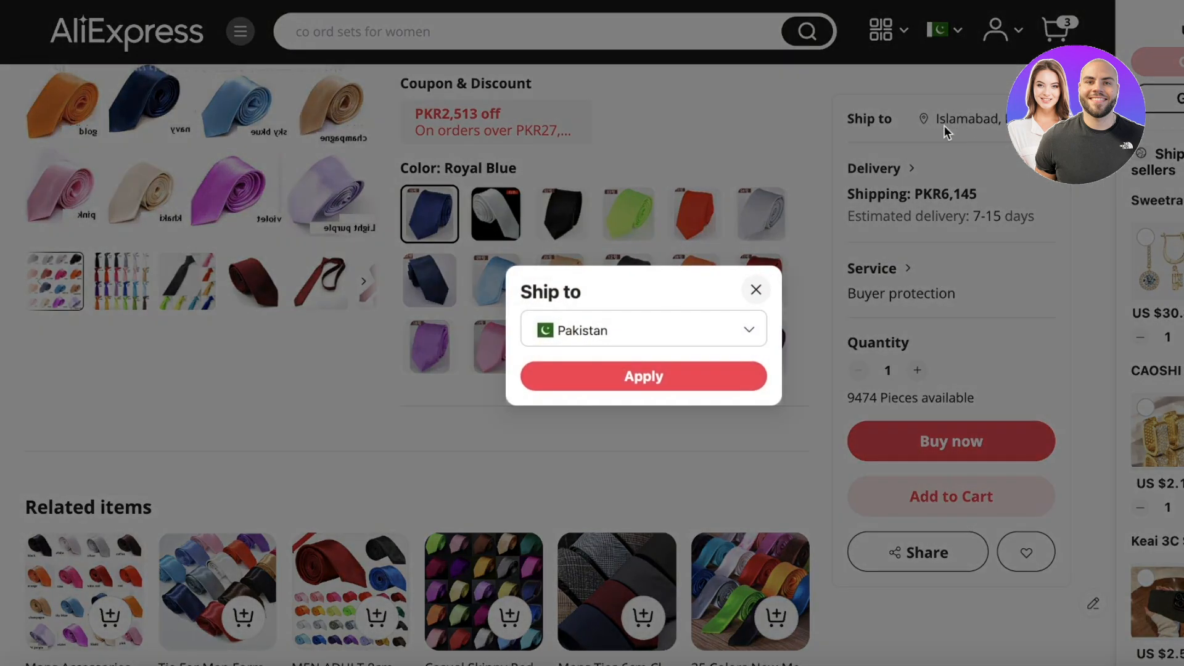
{"action": "left_click", "coordinate": [701, 344]}
{"action": "type", "text": "can"}
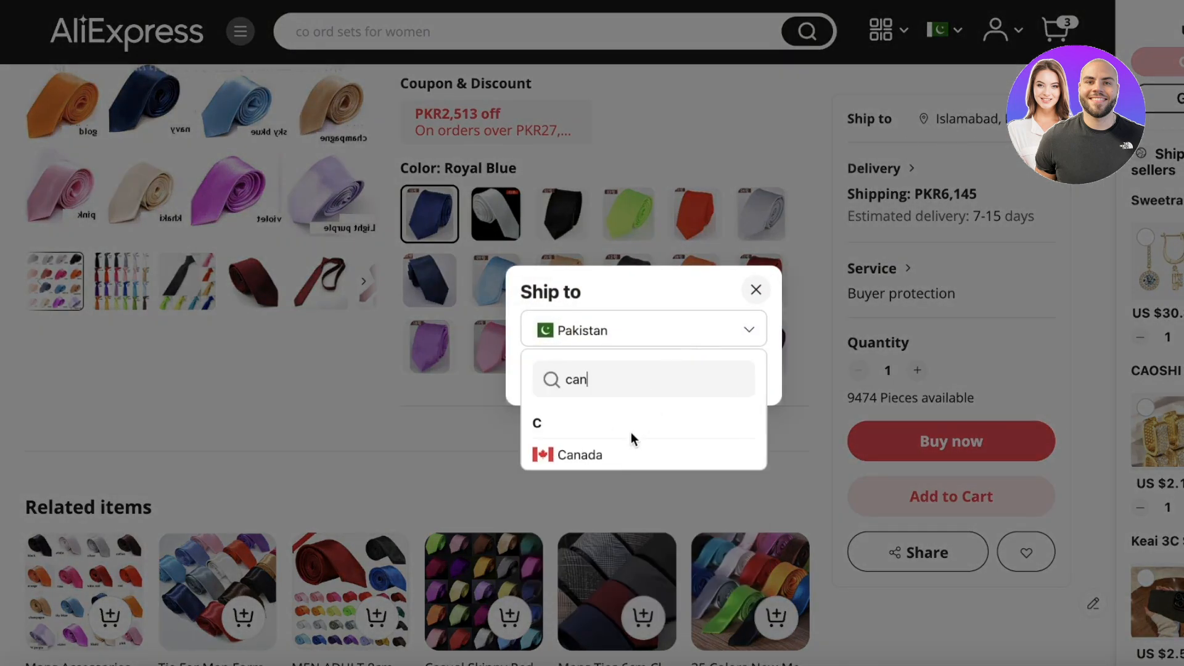
{"action": "left_click", "coordinate": [632, 455]}
{"action": "left_click", "coordinate": [679, 379]}
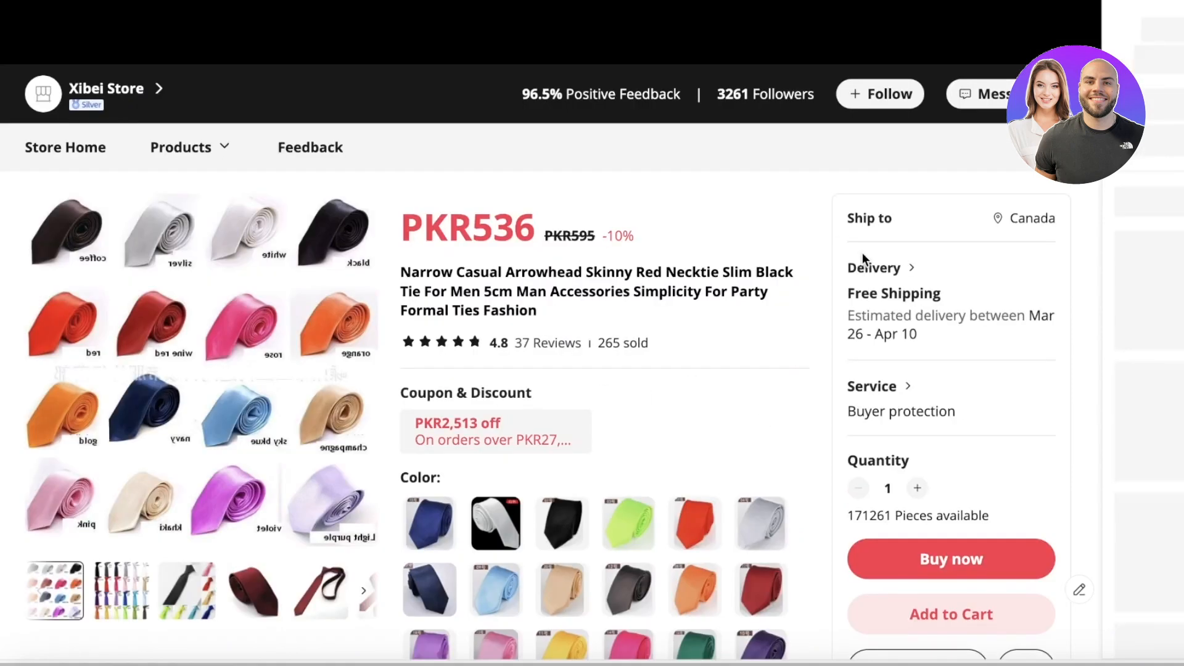
{"action": "scroll", "coordinate": [864, 257], "scroll_direction": "down", "scroll_amount": 3}
{"action": "scroll", "coordinate": [885, 225], "scroll_direction": "up", "scroll_amount": 2}
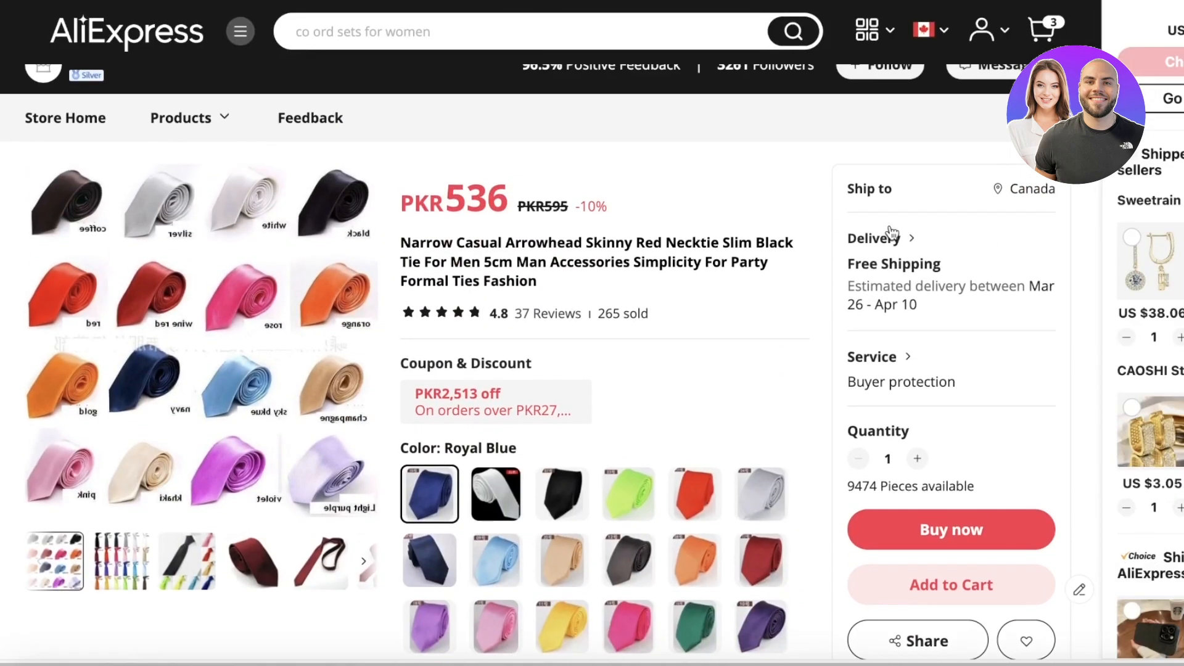
{"action": "left_click", "coordinate": [894, 261]}
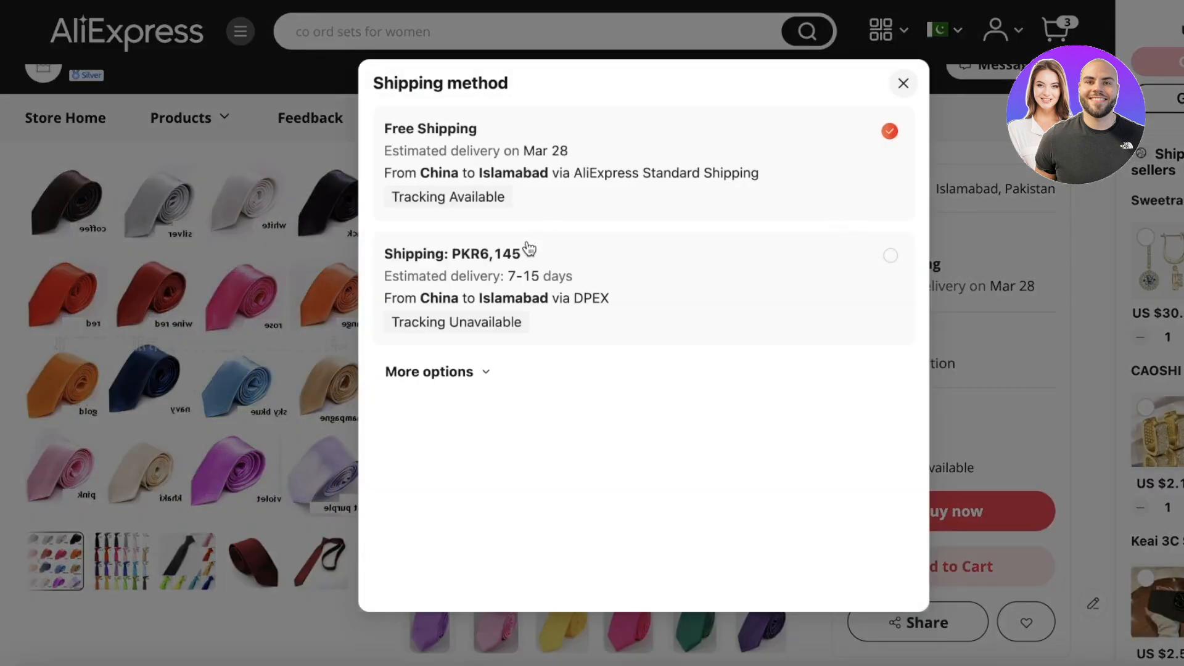
{"action": "left_click", "coordinate": [389, 301]}
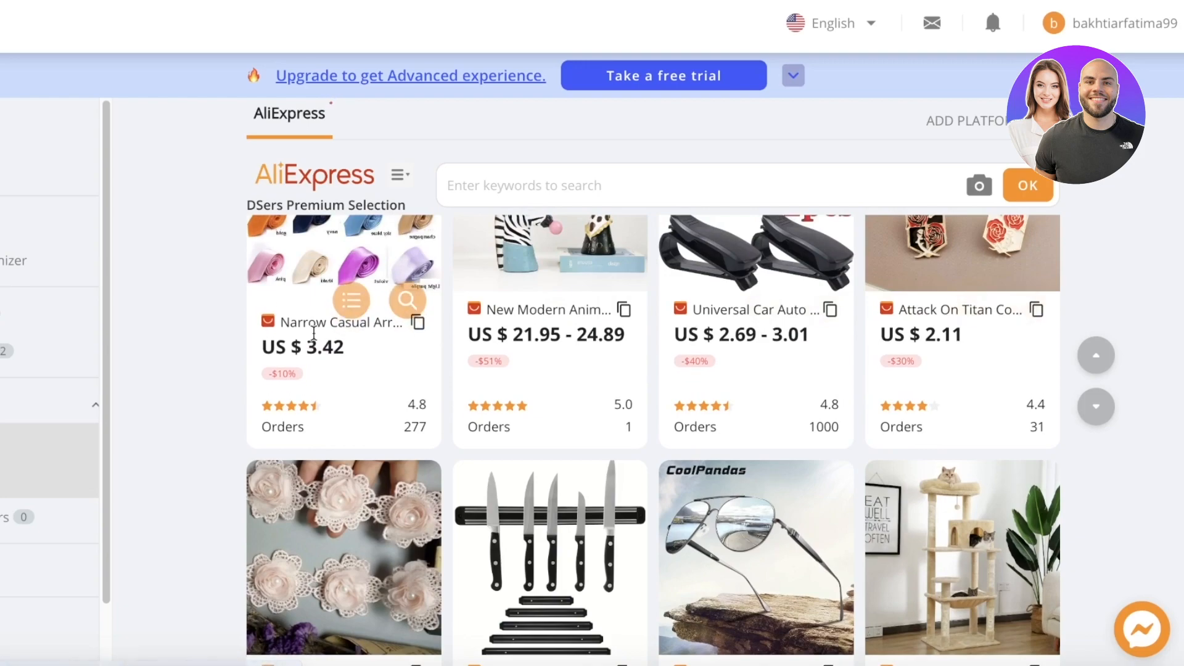
Find similar suppliers for the necktie and open the first similar product.
{"action": "scroll", "coordinate": [352, 321], "scroll_direction": "up", "scroll_amount": 1}
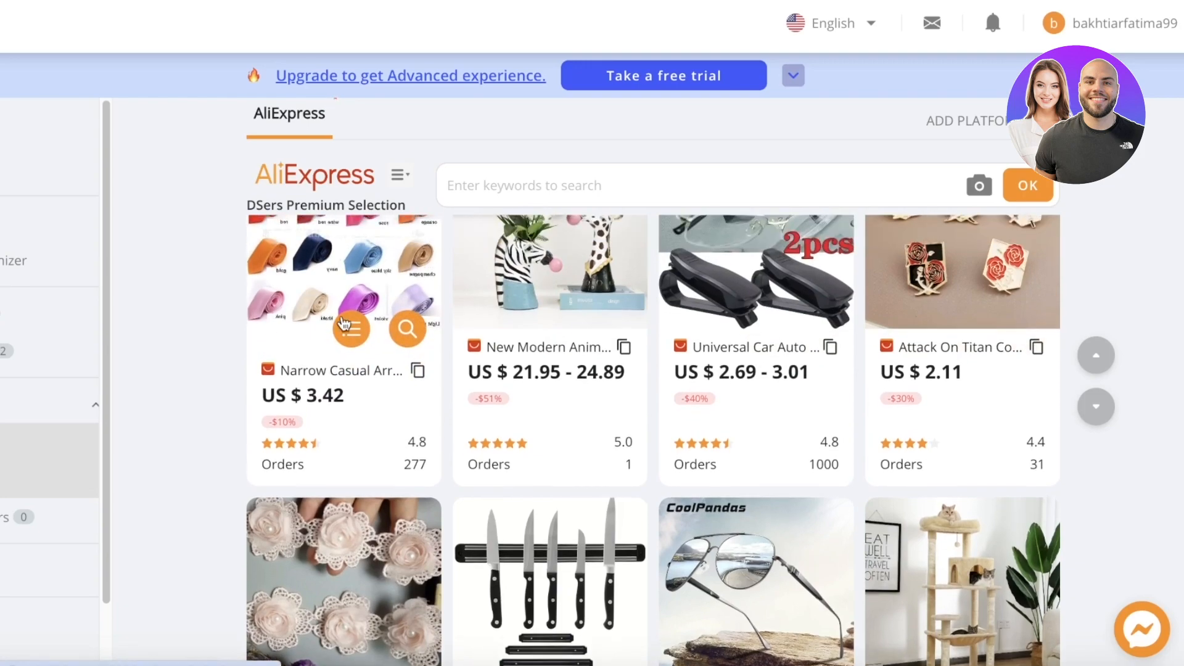
{"action": "left_click", "coordinate": [408, 330]}
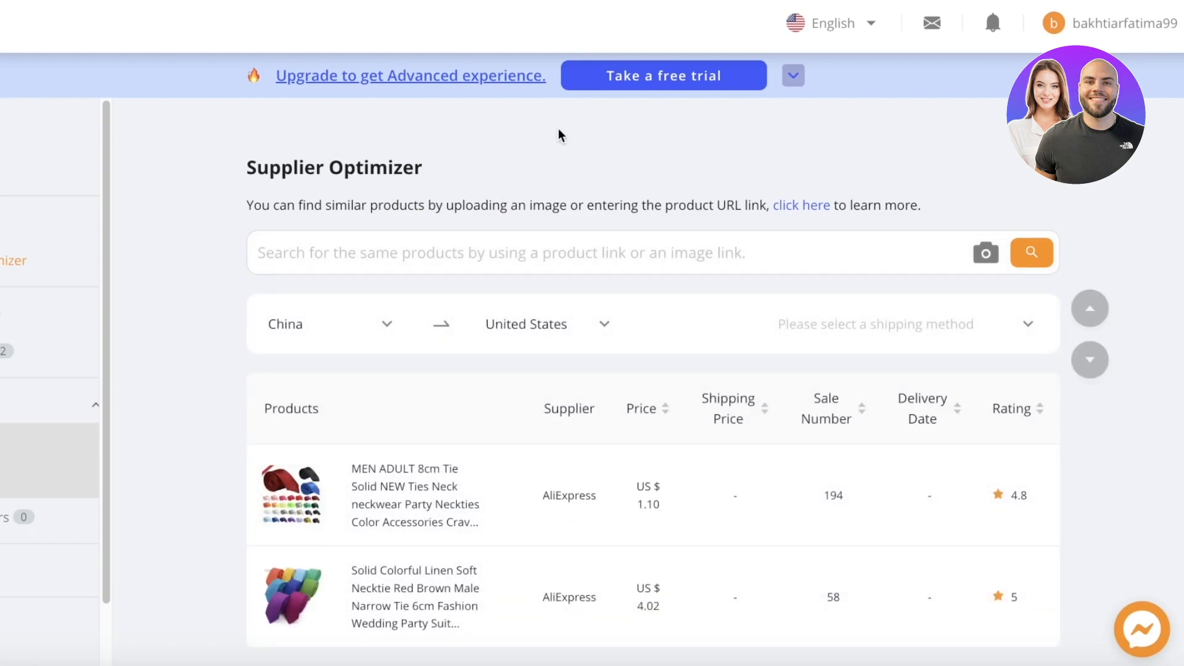
{"action": "scroll", "coordinate": [421, 267], "scroll_direction": "down", "scroll_amount": 2}
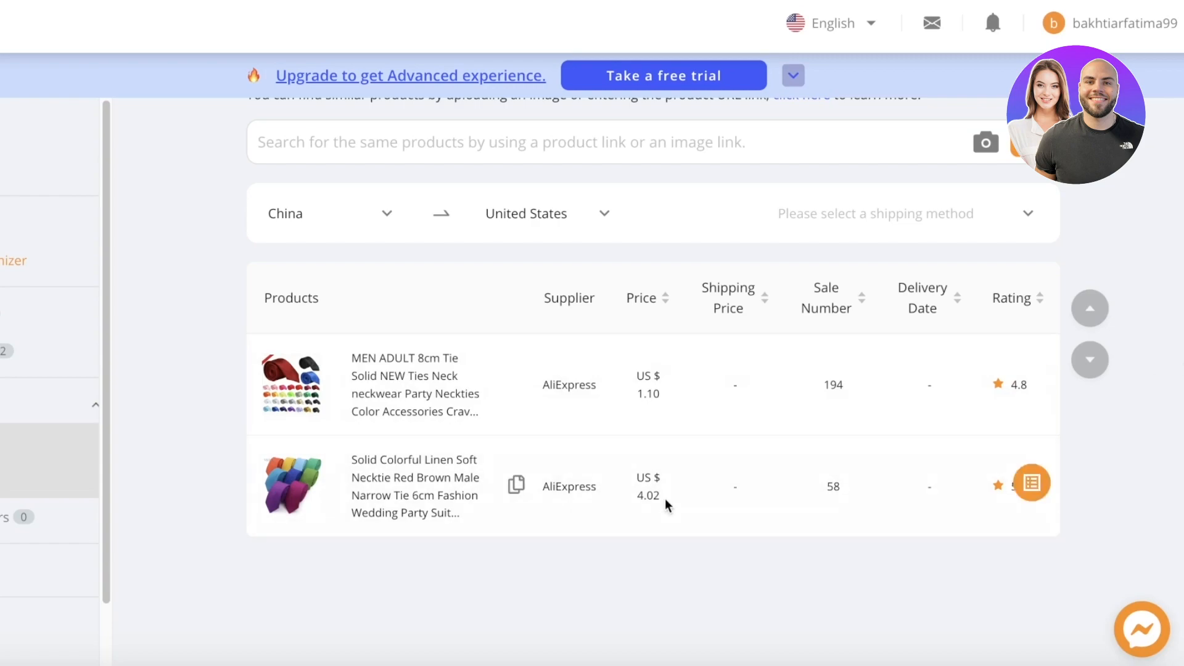
{"action": "left_click", "coordinate": [405, 400]}
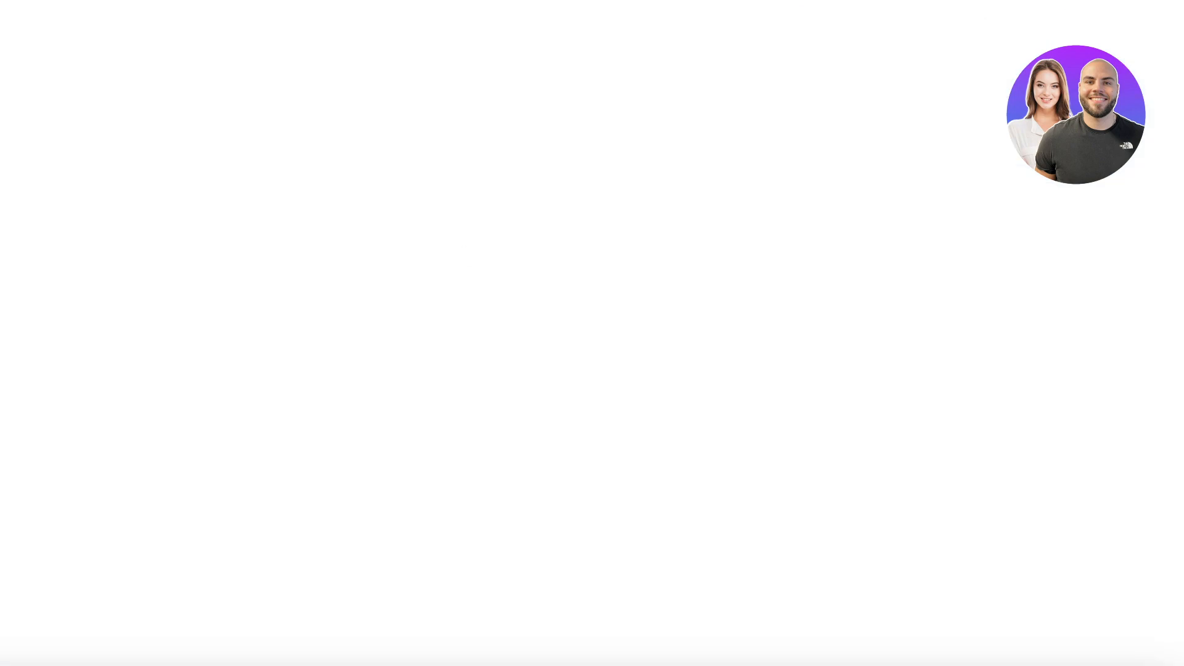
Open the necktie listing from the Find Suppliers product grid.
{"action": "scroll", "coordinate": [480, 221], "scroll_direction": "down", "scroll_amount": 7}
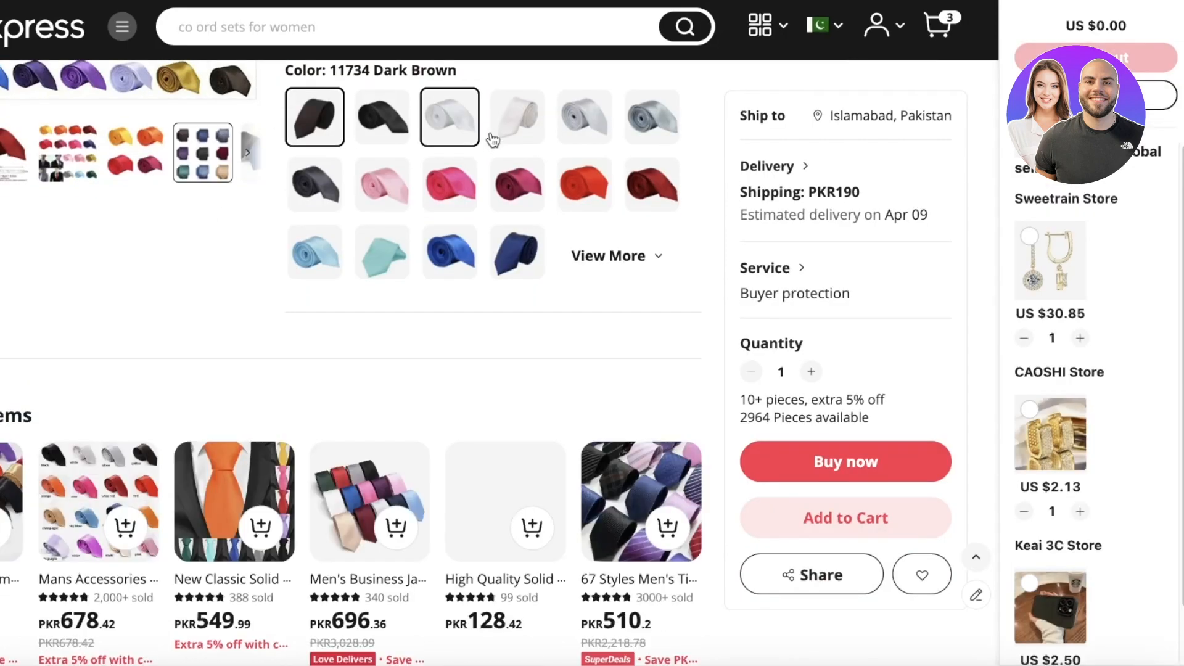
{"action": "scroll", "coordinate": [628, 237], "scroll_direction": "up", "scroll_amount": 3}
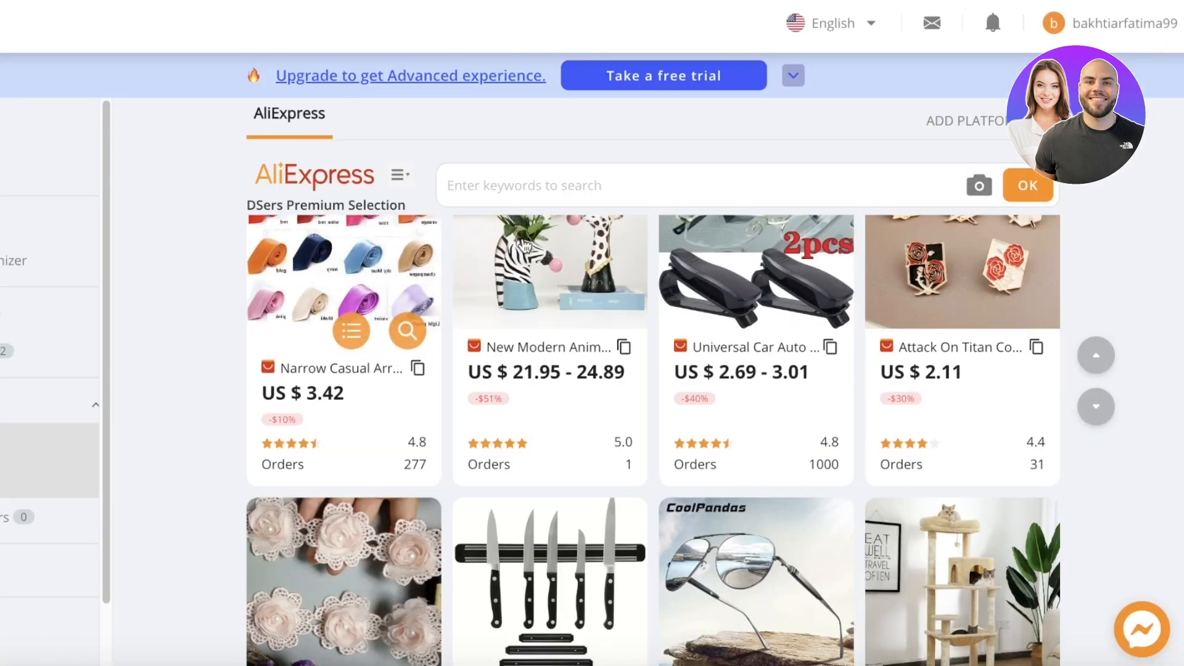
{"action": "left_click", "coordinate": [345, 352]}
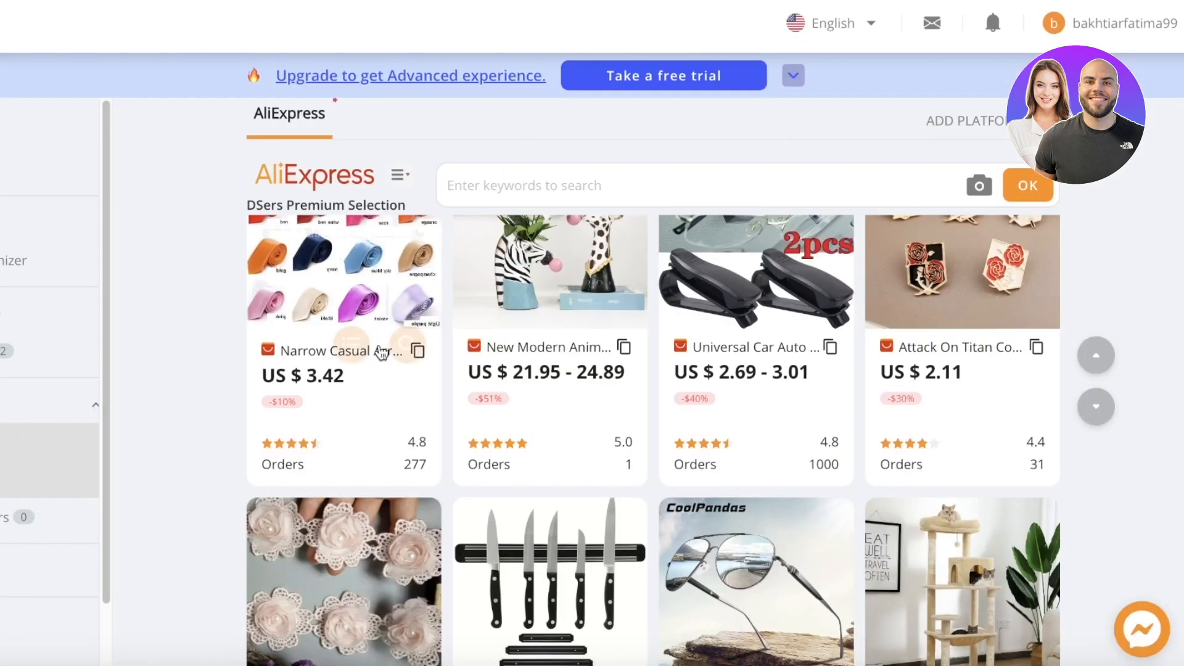
{"action": "scroll", "coordinate": [345, 531], "scroll_direction": "up", "scroll_amount": 3}
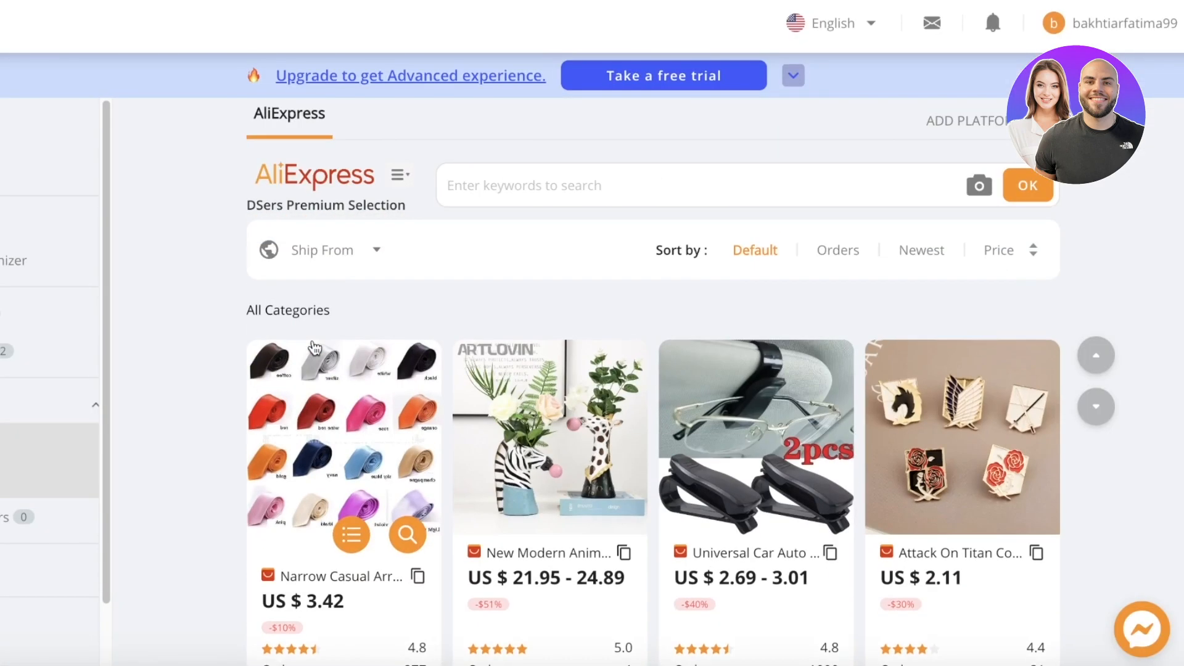
Import the narrow casual necktie and confirm it heads the Import list at $3.42.
{"action": "left_click", "coordinate": [347, 534]}
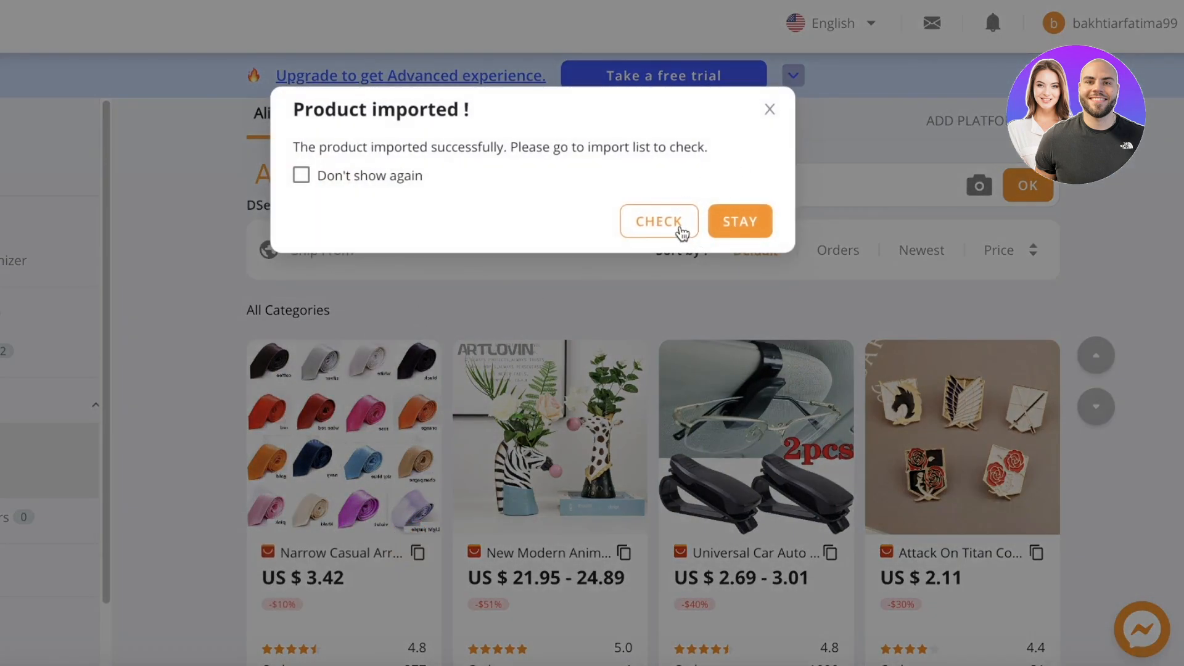
{"action": "left_click", "coordinate": [684, 233]}
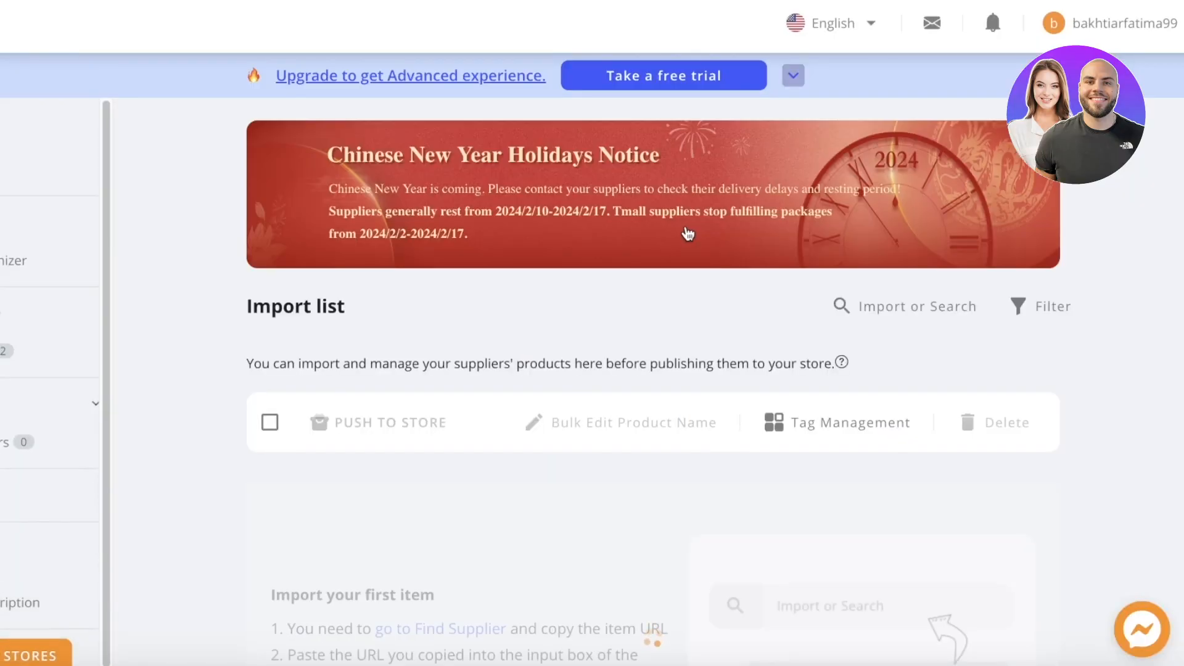
{"action": "scroll", "coordinate": [651, 280], "scroll_direction": "down", "scroll_amount": 2}
{"action": "scroll", "coordinate": [649, 282], "scroll_direction": "down", "scroll_amount": 3}
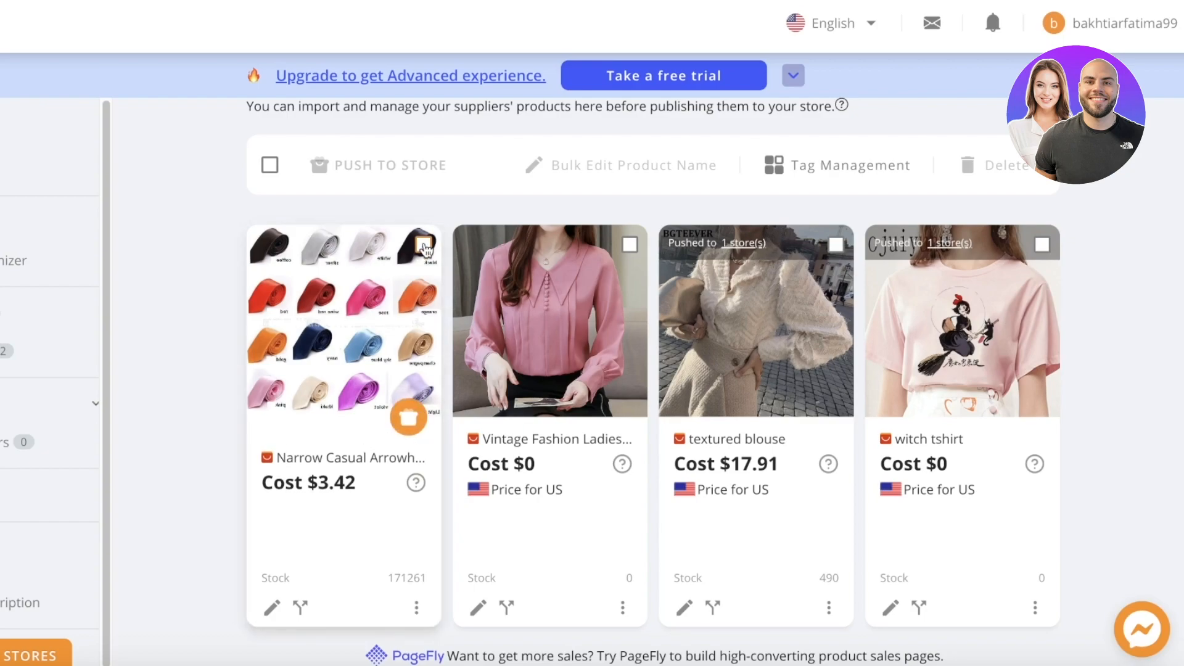
Retitle the imported necktie 'Basic Silky Tie' in the product editor.
{"action": "left_click", "coordinate": [266, 611]}
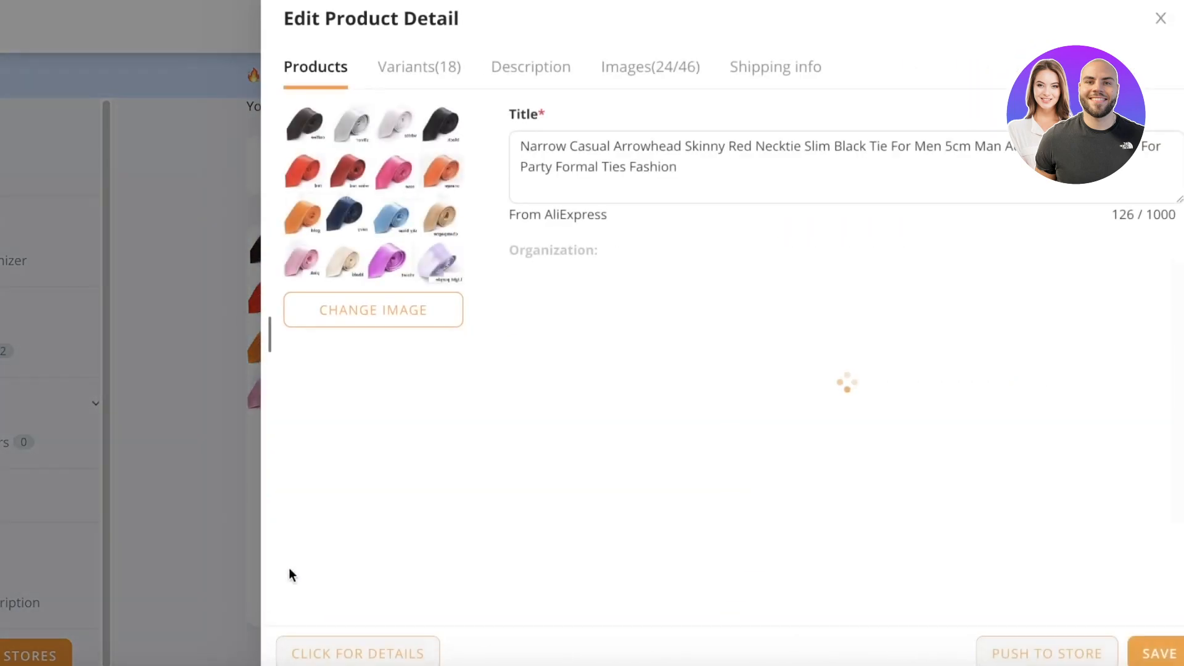
{"action": "left_click_drag", "start_coordinate": [756, 189], "coordinate": [512, 129]}
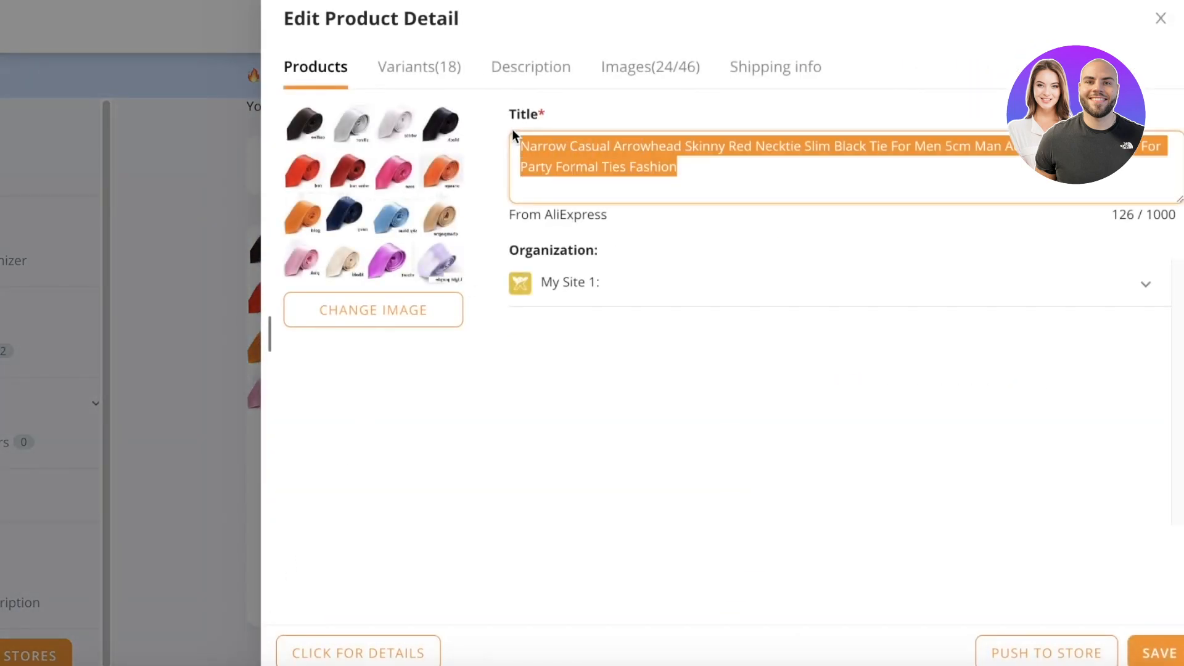
{"action": "type", "text": "Basic Silky T"}
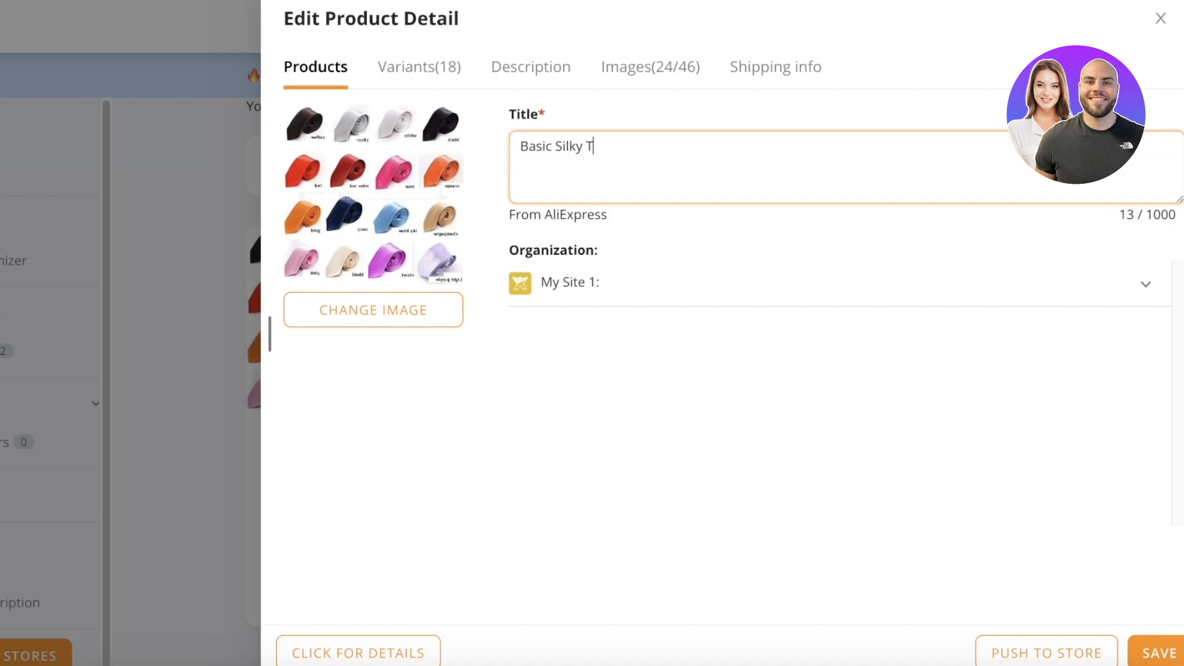
{"action": "left_click", "coordinate": [597, 294]}
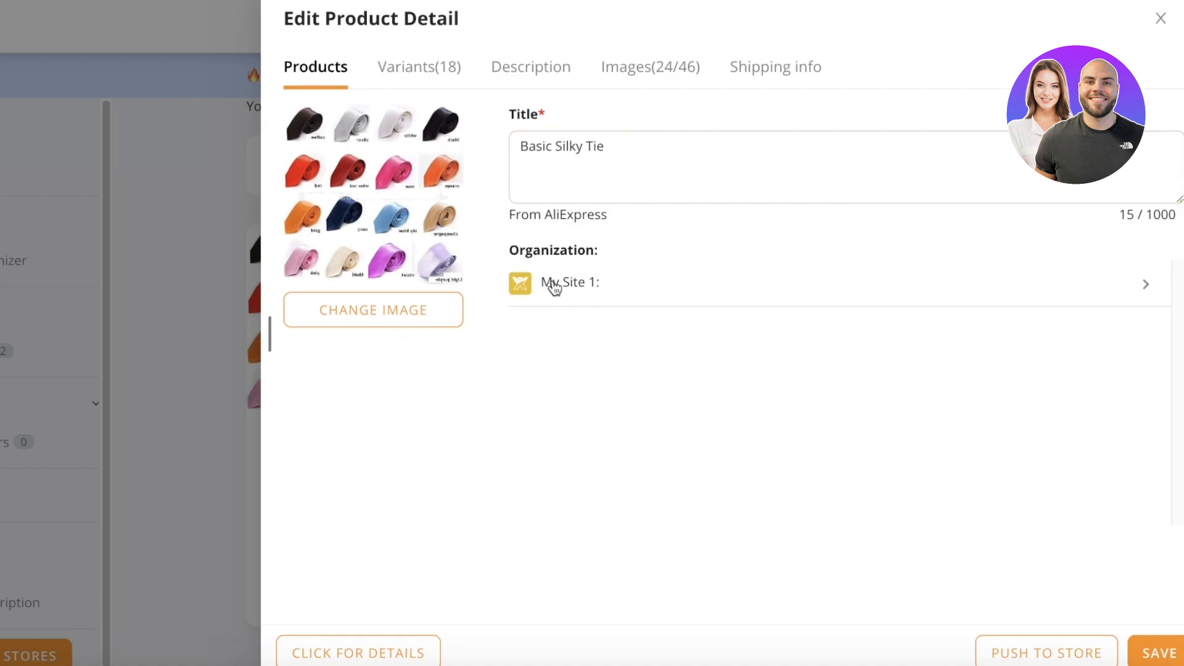
Make the black tie collage photo the main image and list the 18 variants.
{"action": "left_click", "coordinate": [367, 316]}
{"action": "left_click", "coordinate": [1066, 231]}
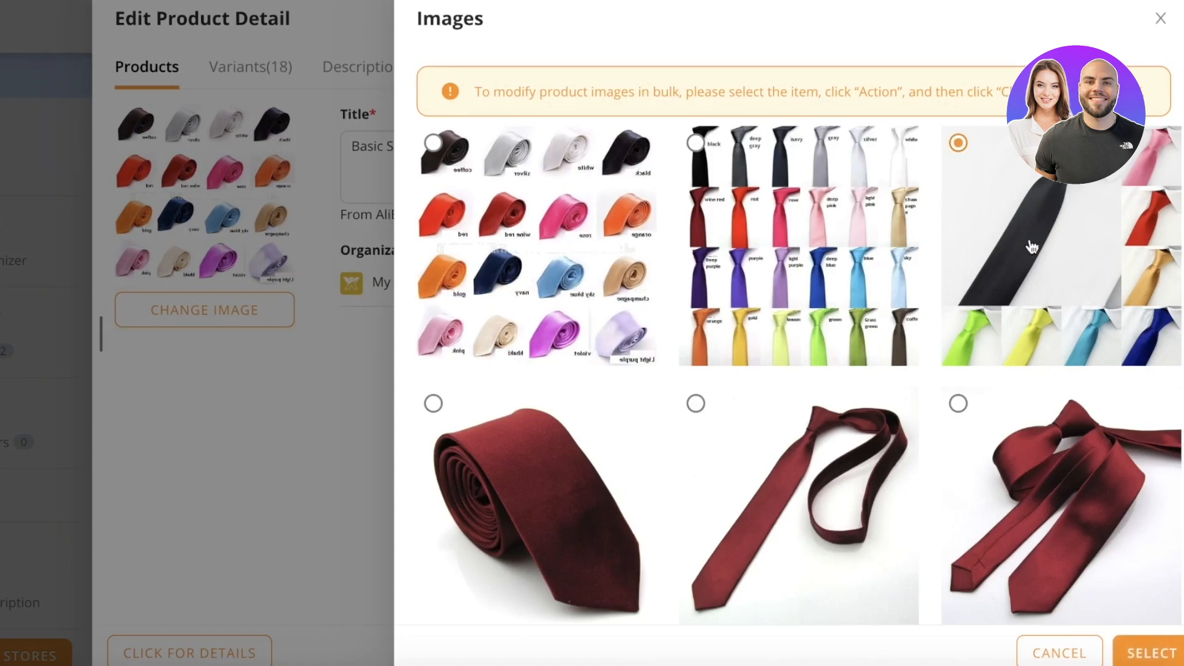
{"action": "left_click", "coordinate": [1151, 652]}
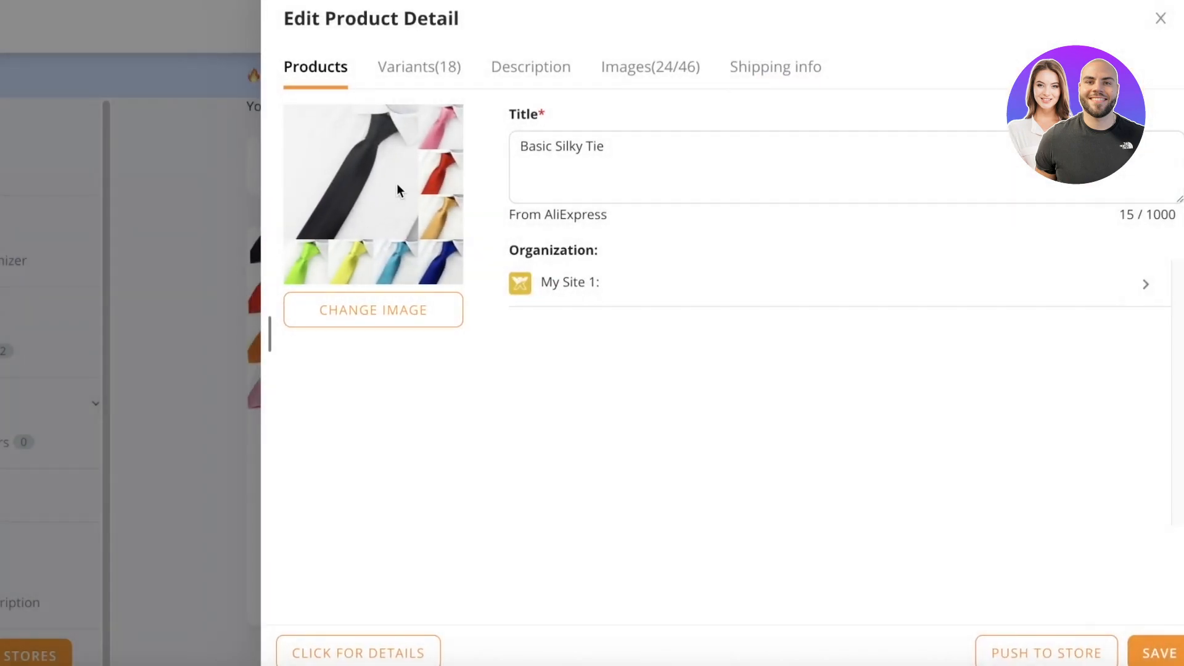
{"action": "left_click", "coordinate": [452, 78]}
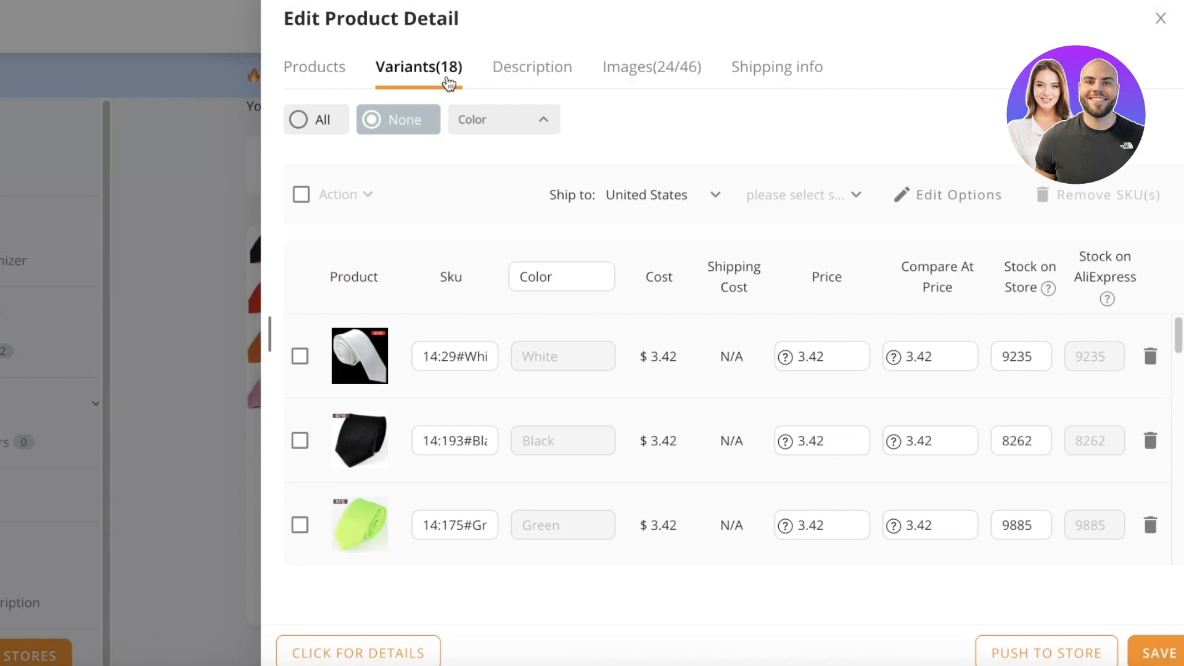
Try Cainiao Standard and AliExpress Premium shipping to the United States, then keep AliExpress Standard.
{"action": "scroll", "coordinate": [683, 372], "scroll_direction": "down", "scroll_amount": 15}
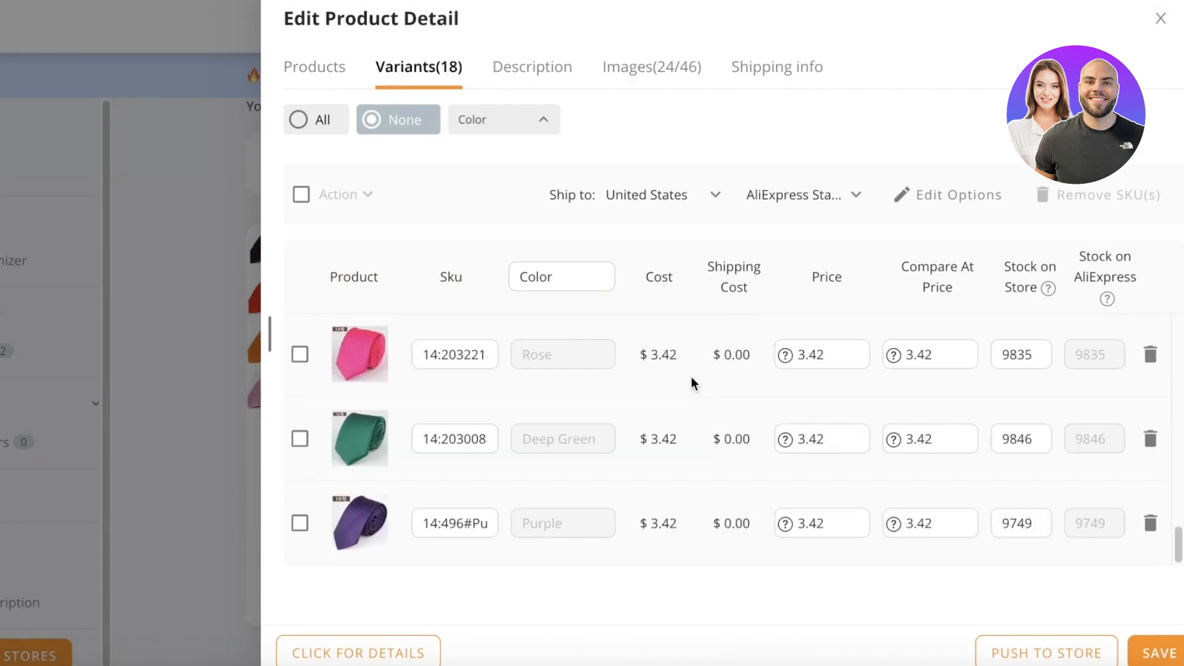
{"action": "scroll", "coordinate": [694, 382], "scroll_direction": "up", "scroll_amount": 10}
{"action": "left_click", "coordinate": [675, 199]}
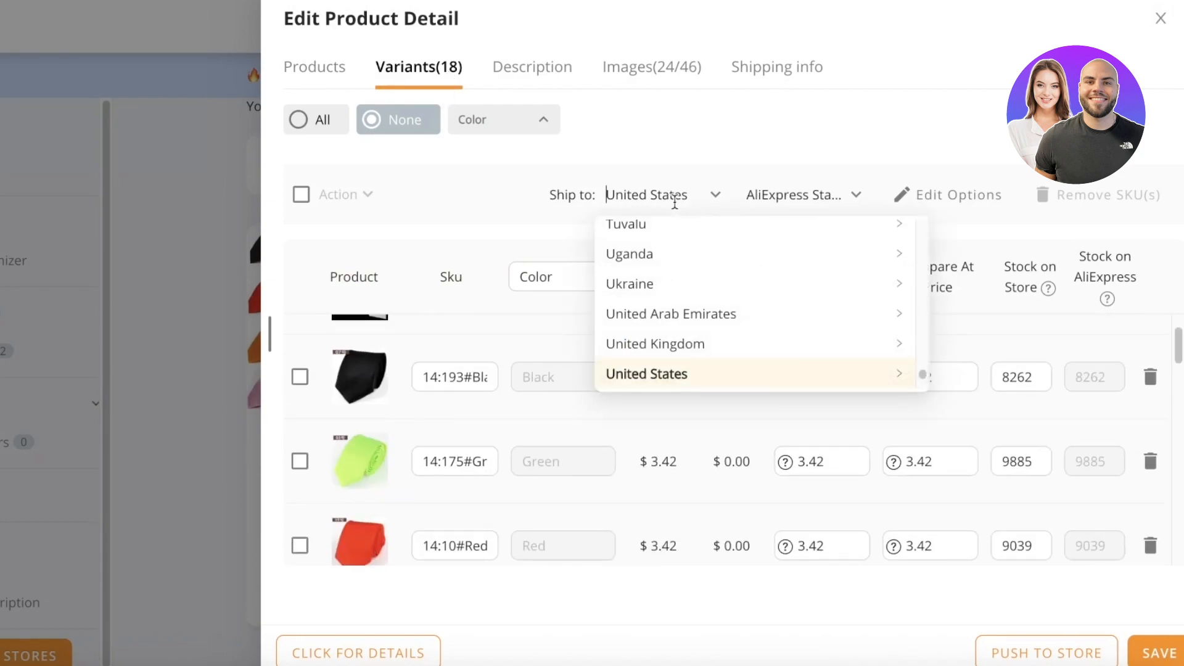
{"action": "left_click", "coordinate": [696, 147]}
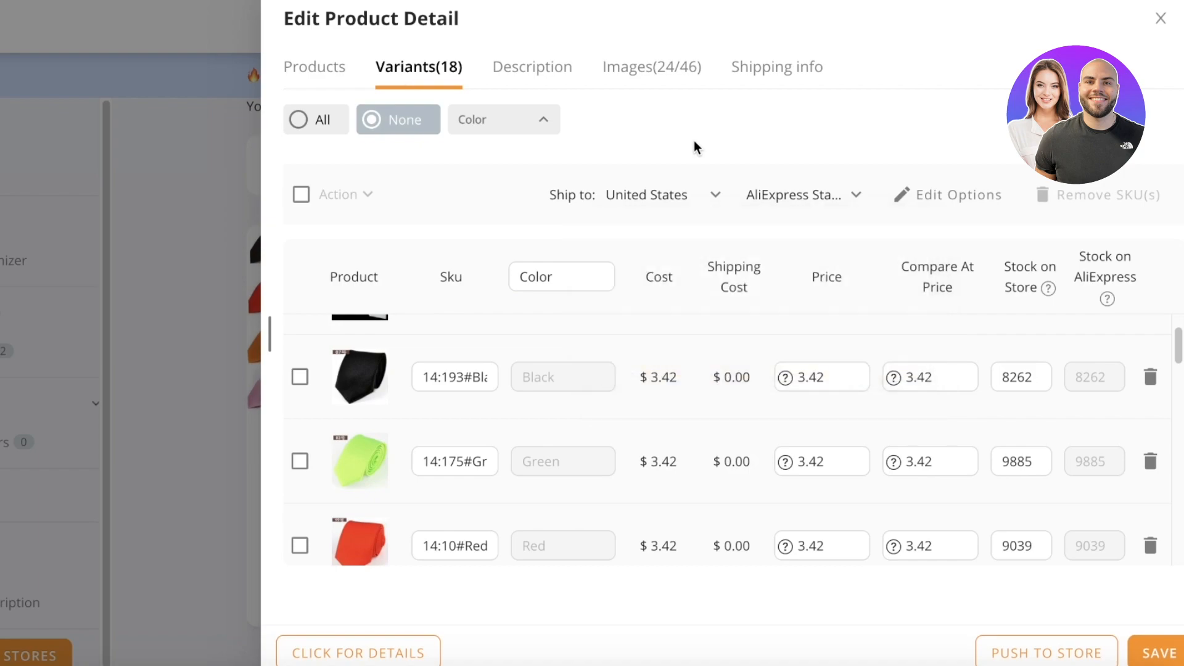
{"action": "left_click", "coordinate": [769, 194]}
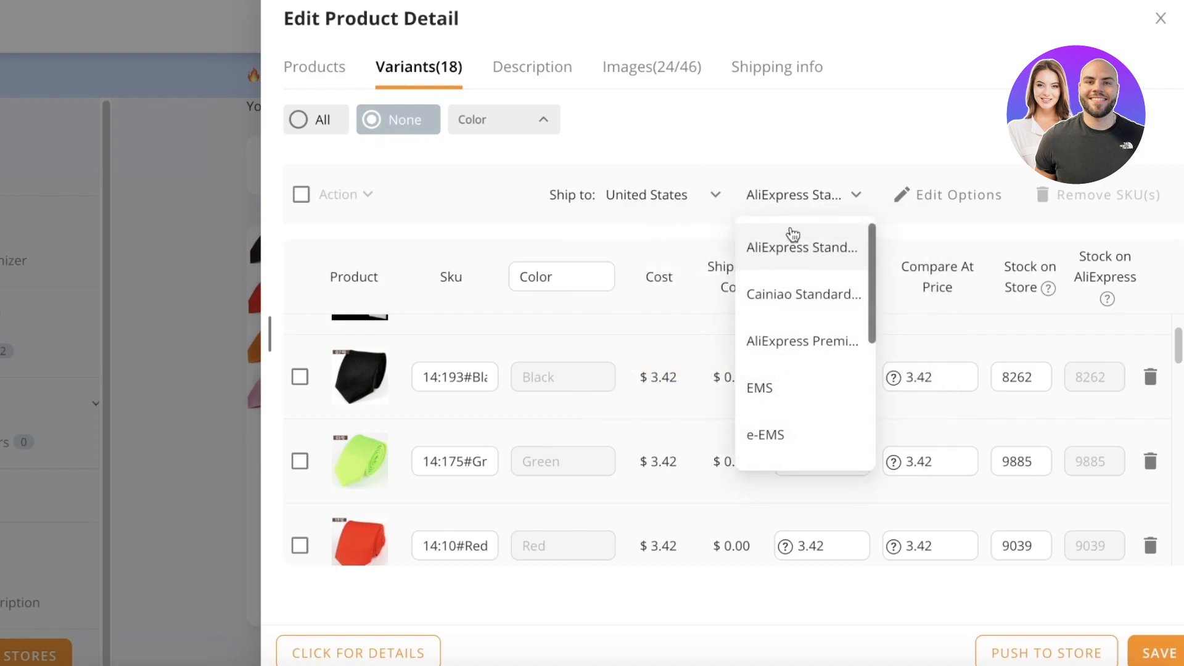
{"action": "left_click", "coordinate": [805, 295]}
{"action": "left_click", "coordinate": [802, 205]}
{"action": "left_click", "coordinate": [802, 339]}
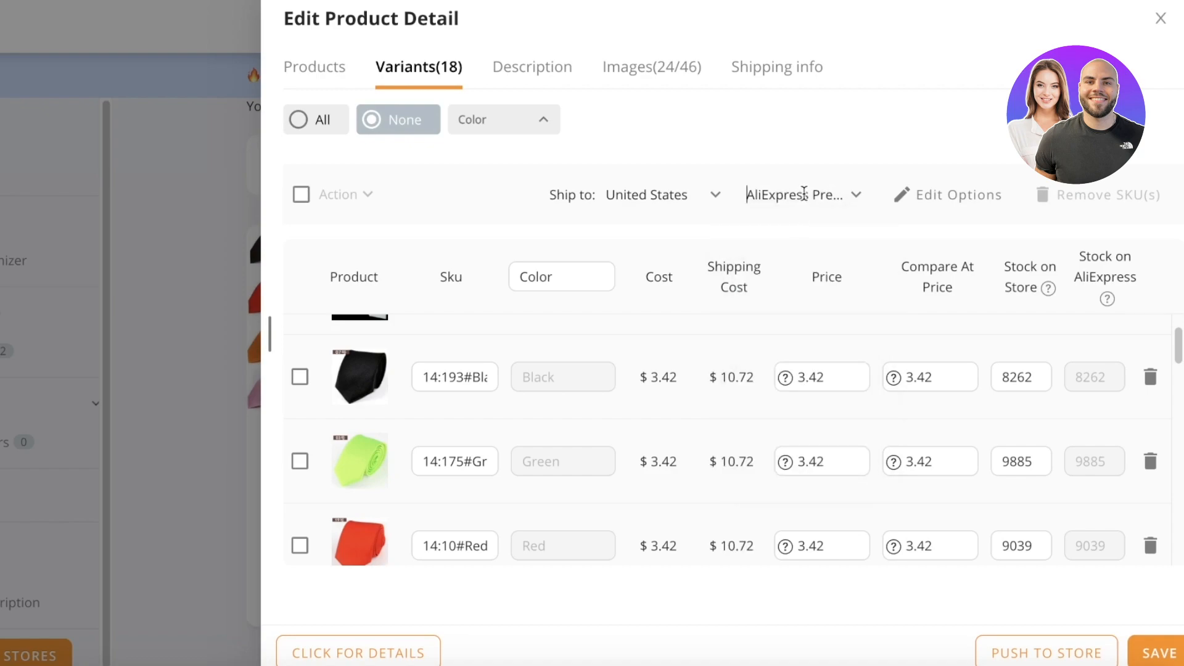
{"action": "left_click", "coordinate": [804, 194]}
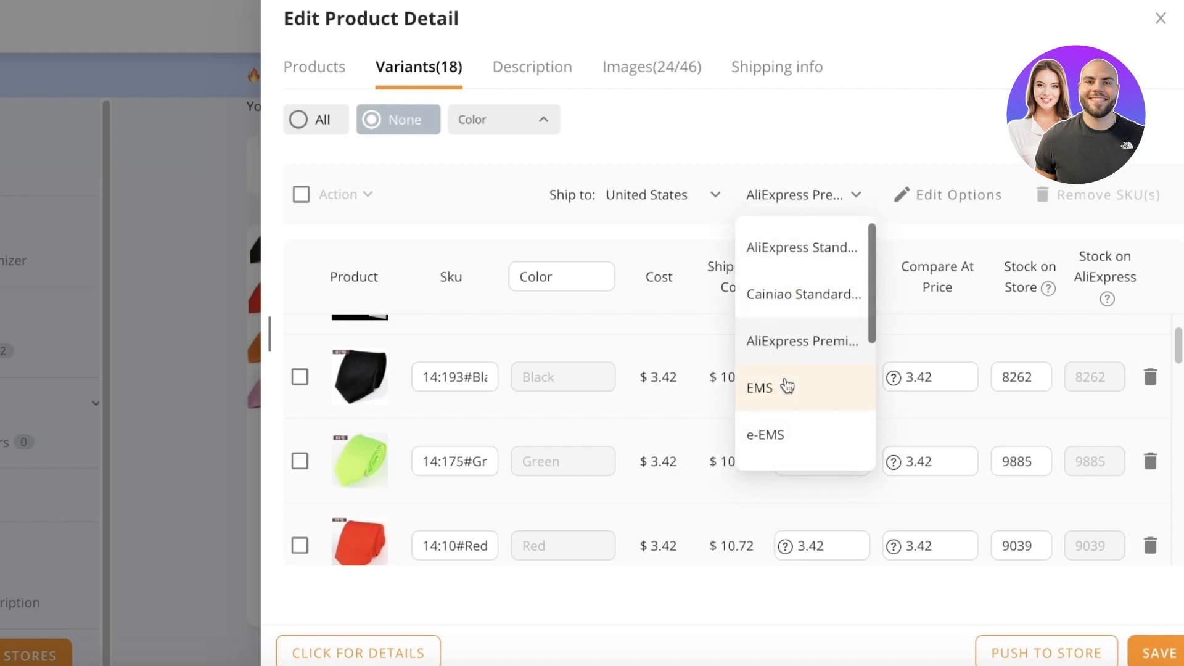
{"action": "left_click", "coordinate": [802, 248]}
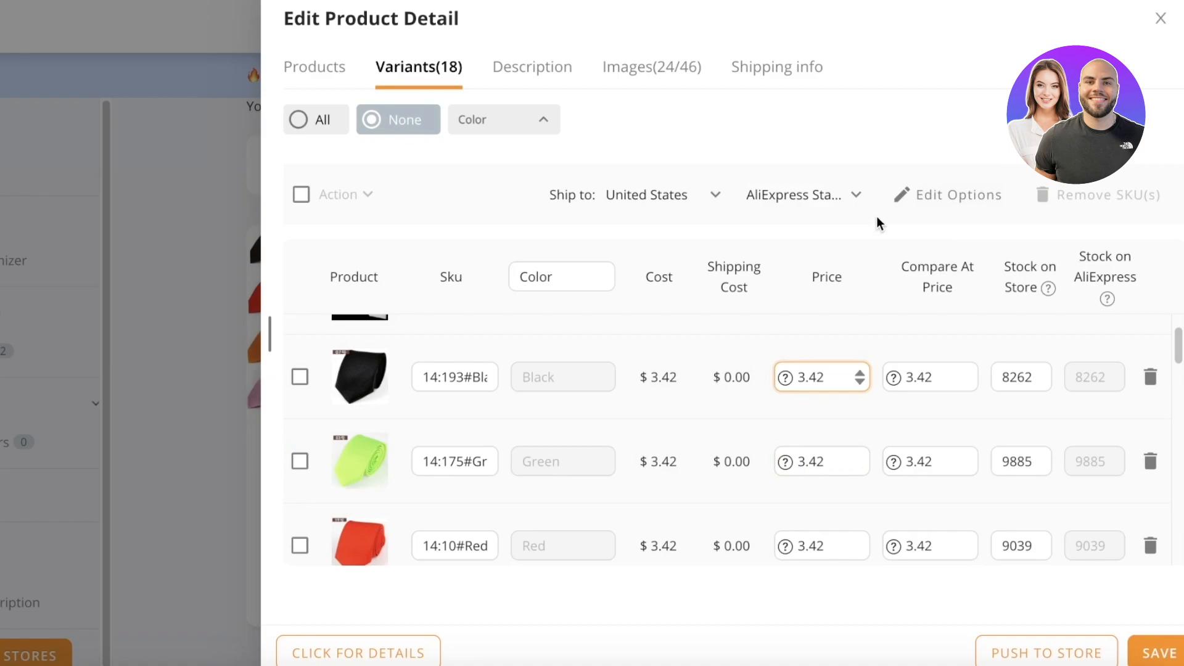
Set the Black and White tie variants' price to 5.00.
{"action": "left_click", "coordinate": [903, 194]}
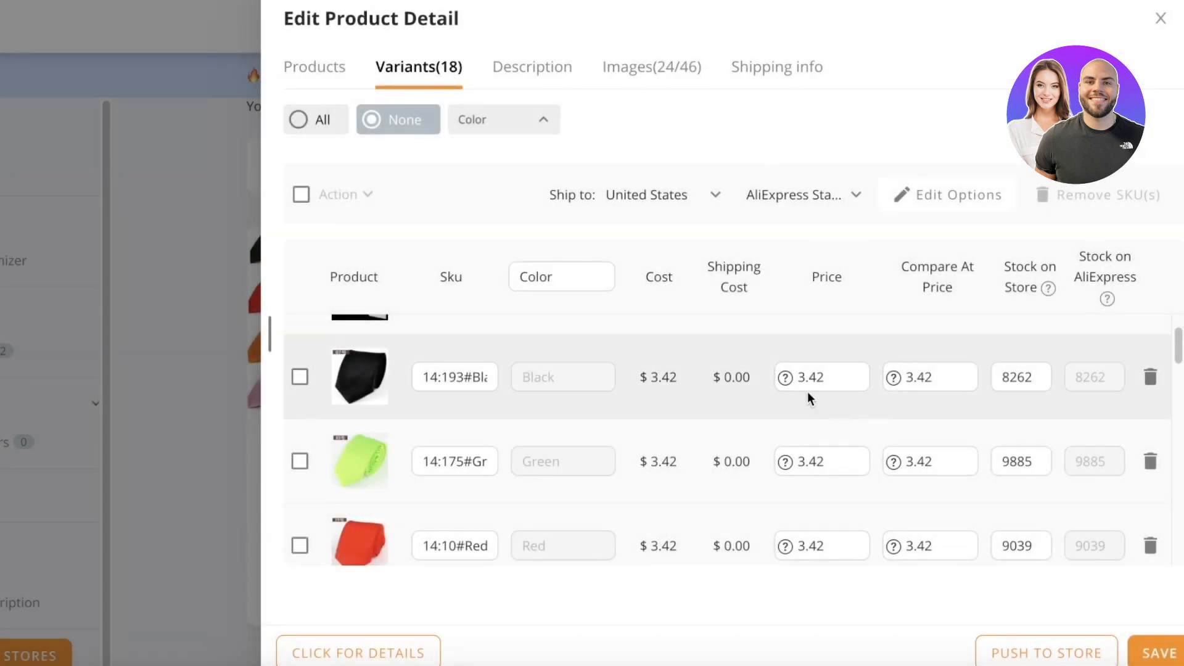
{"action": "double_click", "coordinate": [804, 374]}
{"action": "type", "text": "5.00"}
{"action": "scroll", "coordinate": [799, 432], "scroll_direction": "up", "scroll_amount": 2}
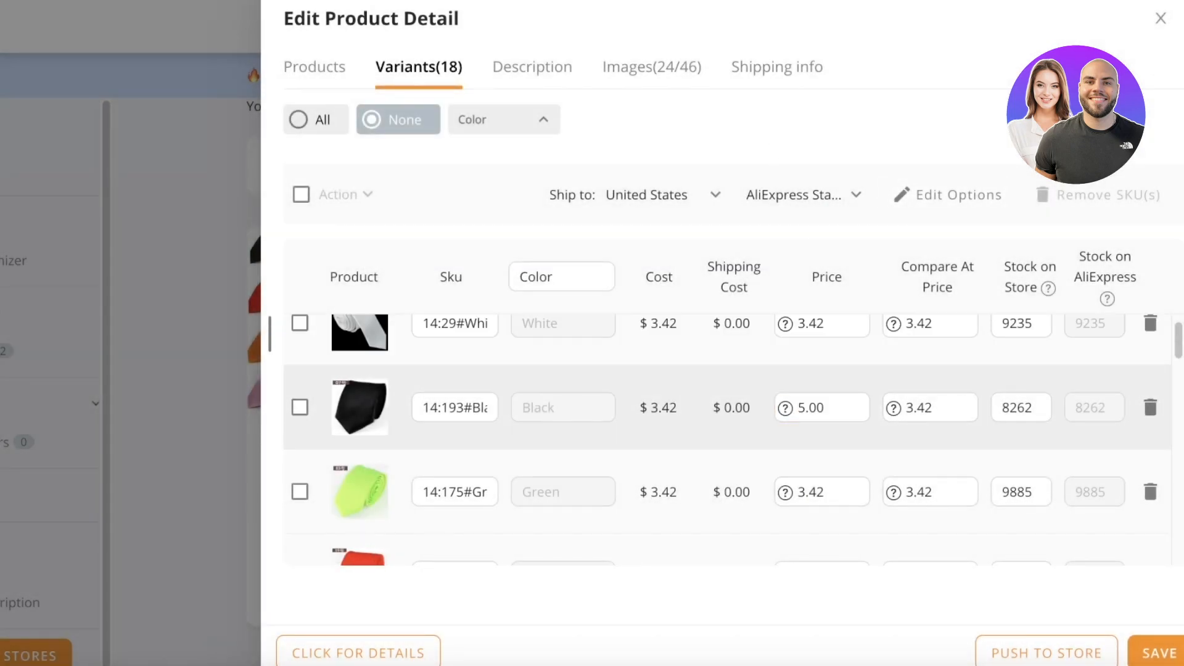
{"action": "left_click", "coordinate": [808, 364]}
{"action": "double_click", "coordinate": [808, 369]}
{"action": "type", "text": "5"}
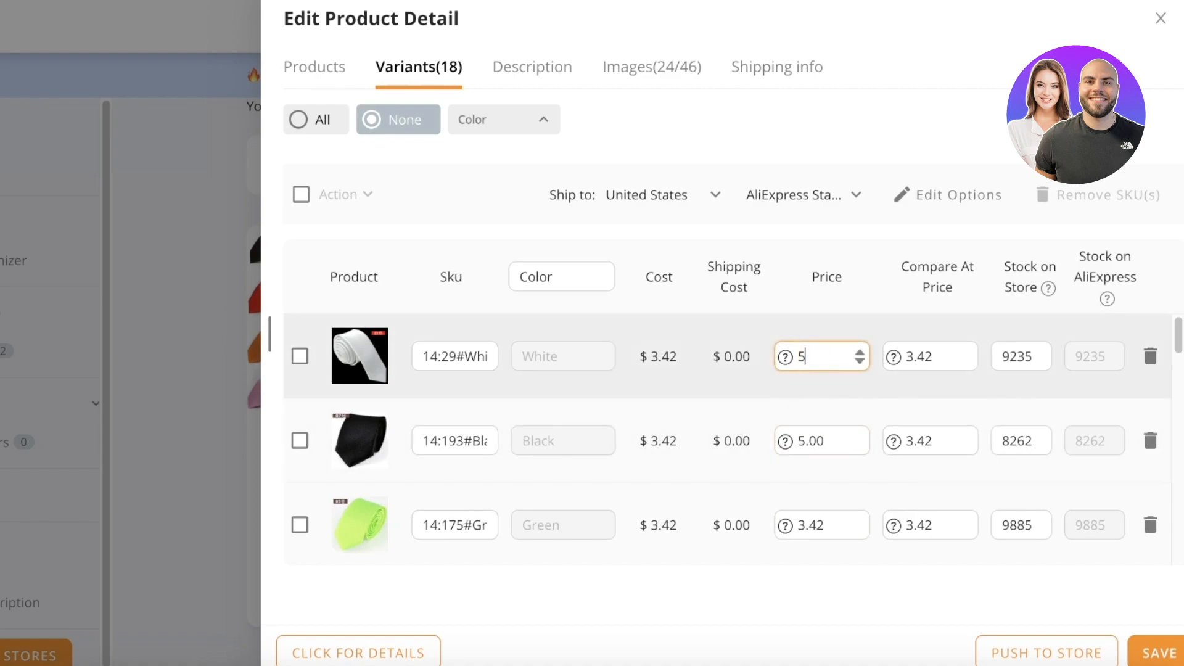
Toggle the select-all variants checkbox and close the colour filter, leaving no variants selected.
{"action": "left_click", "coordinate": [302, 194]}
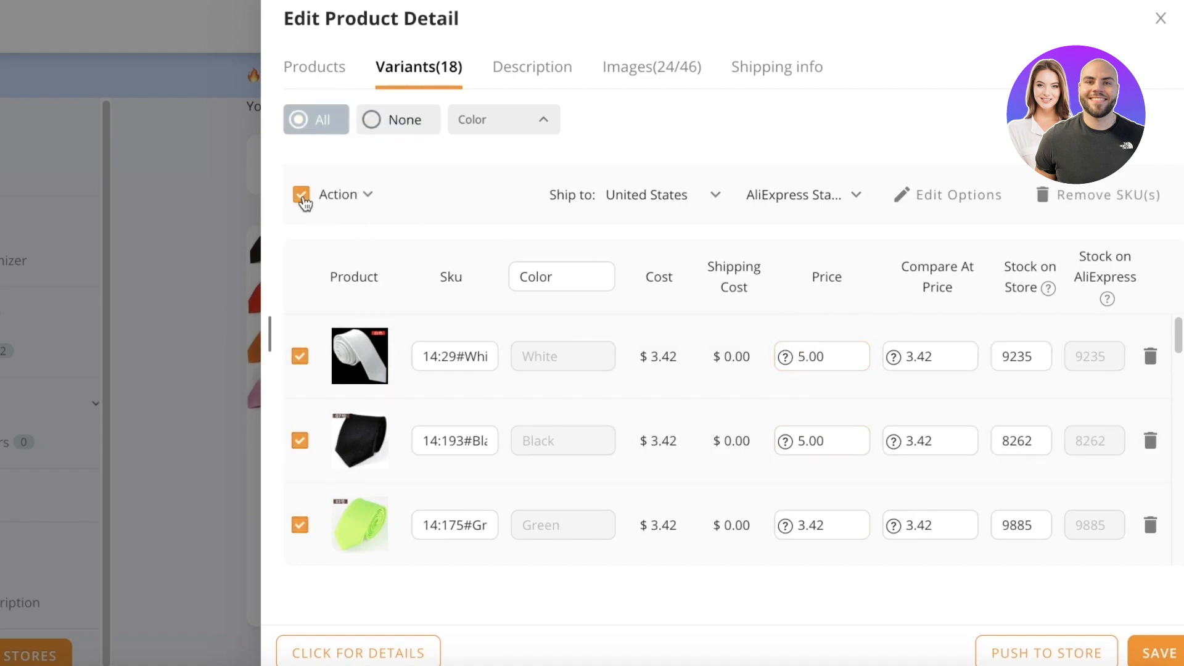
{"action": "left_click", "coordinate": [300, 195]}
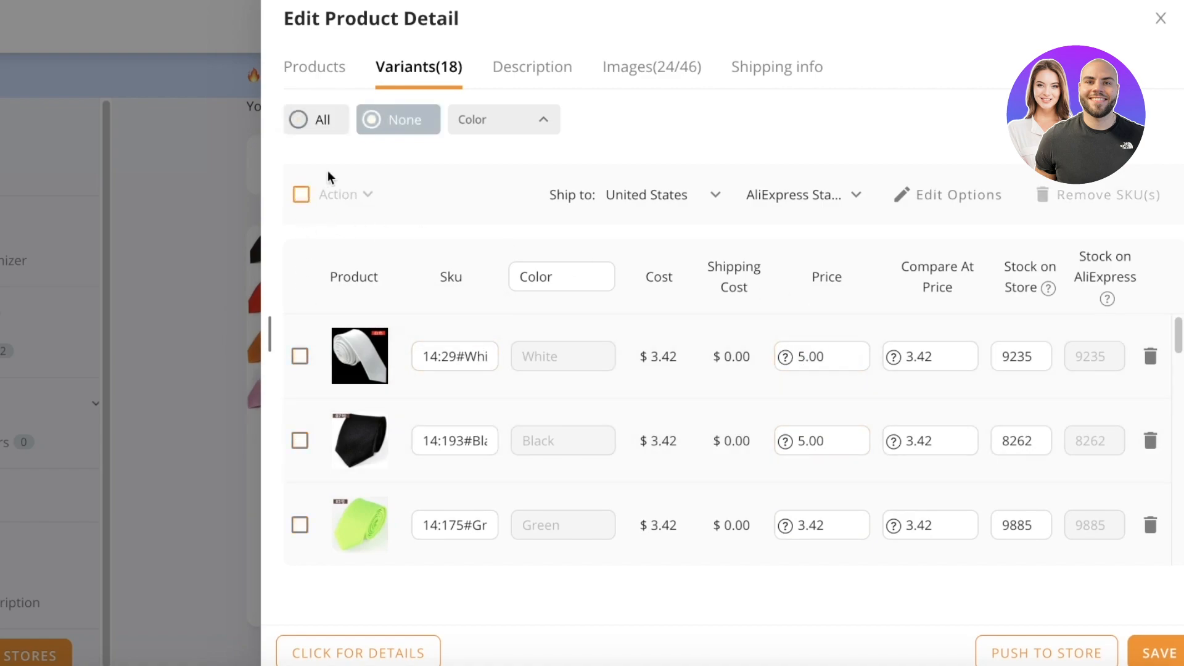
{"action": "left_click", "coordinate": [301, 194]}
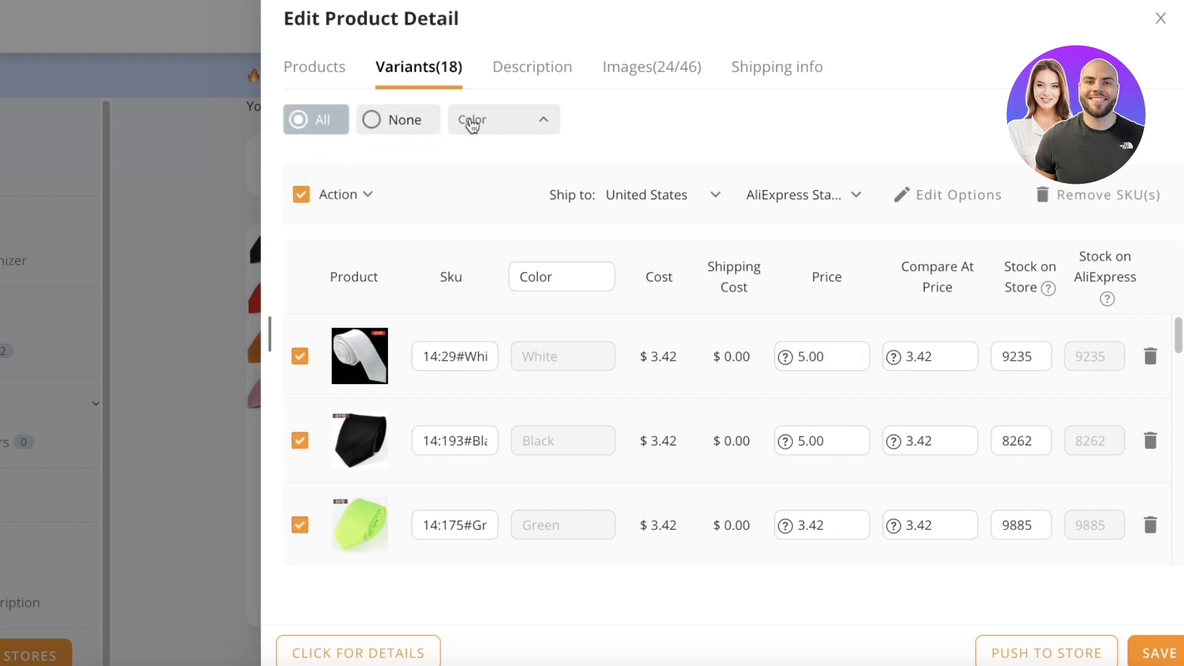
{"action": "scroll", "coordinate": [479, 253], "scroll_direction": "down", "scroll_amount": 6}
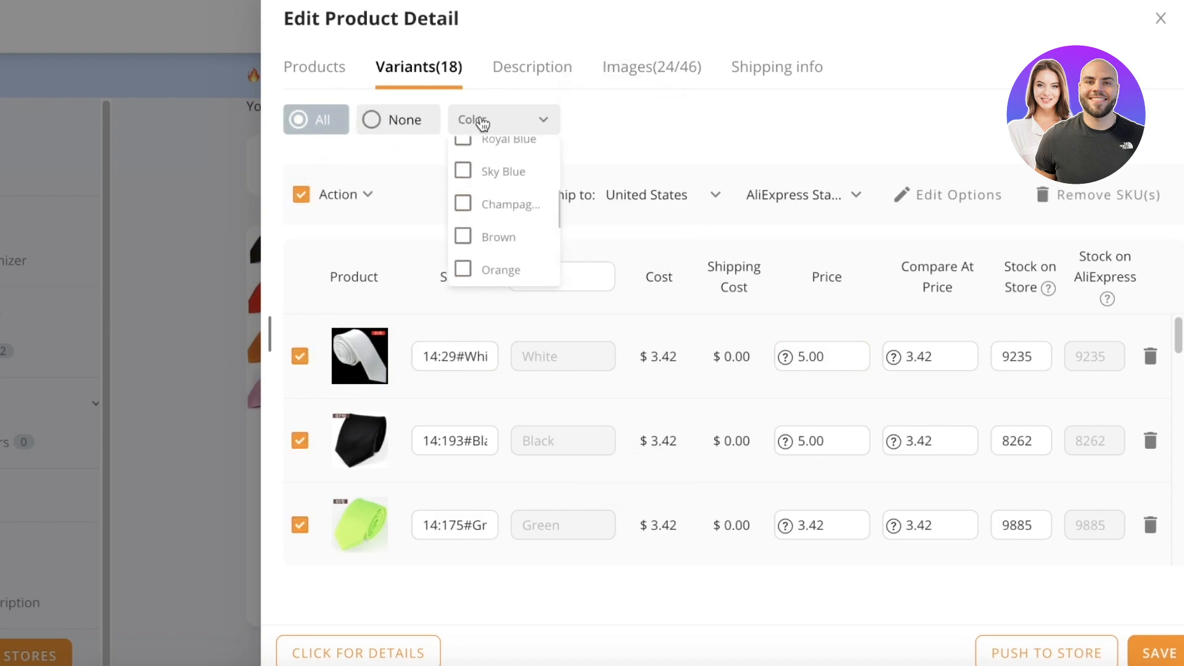
{"action": "left_click", "coordinate": [482, 124]}
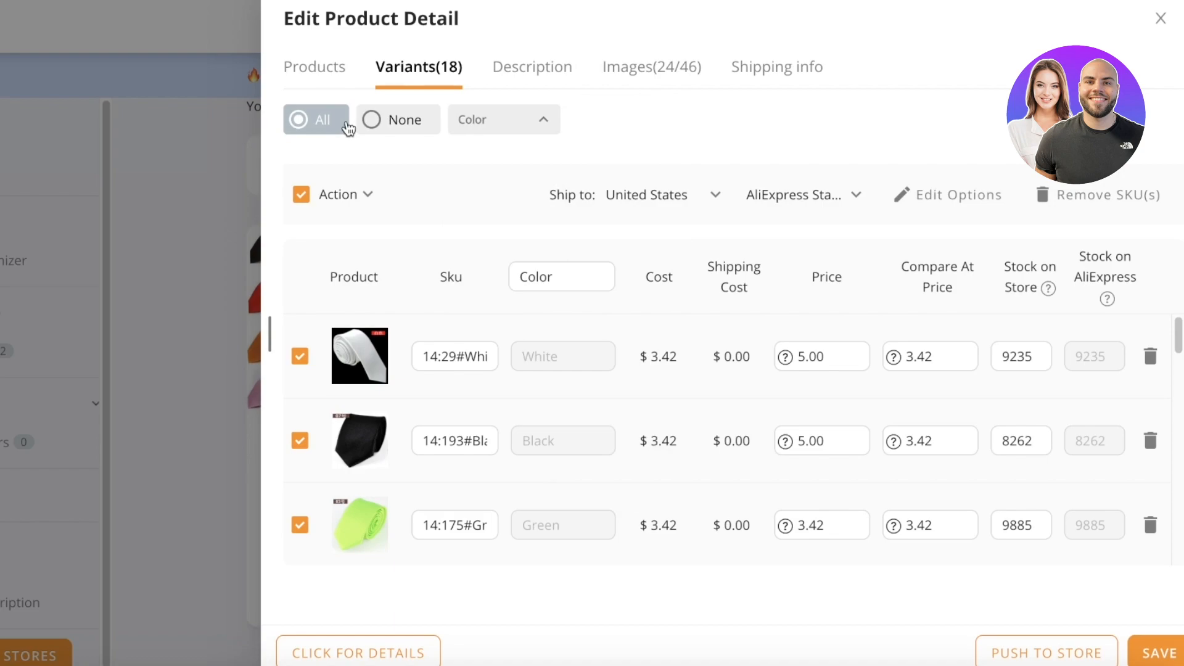
{"action": "left_click", "coordinate": [302, 194]}
{"action": "scroll", "coordinate": [361, 536], "scroll_direction": "down", "scroll_amount": 10}
{"action": "scroll", "coordinate": [357, 518], "scroll_direction": "up", "scroll_amount": 10}
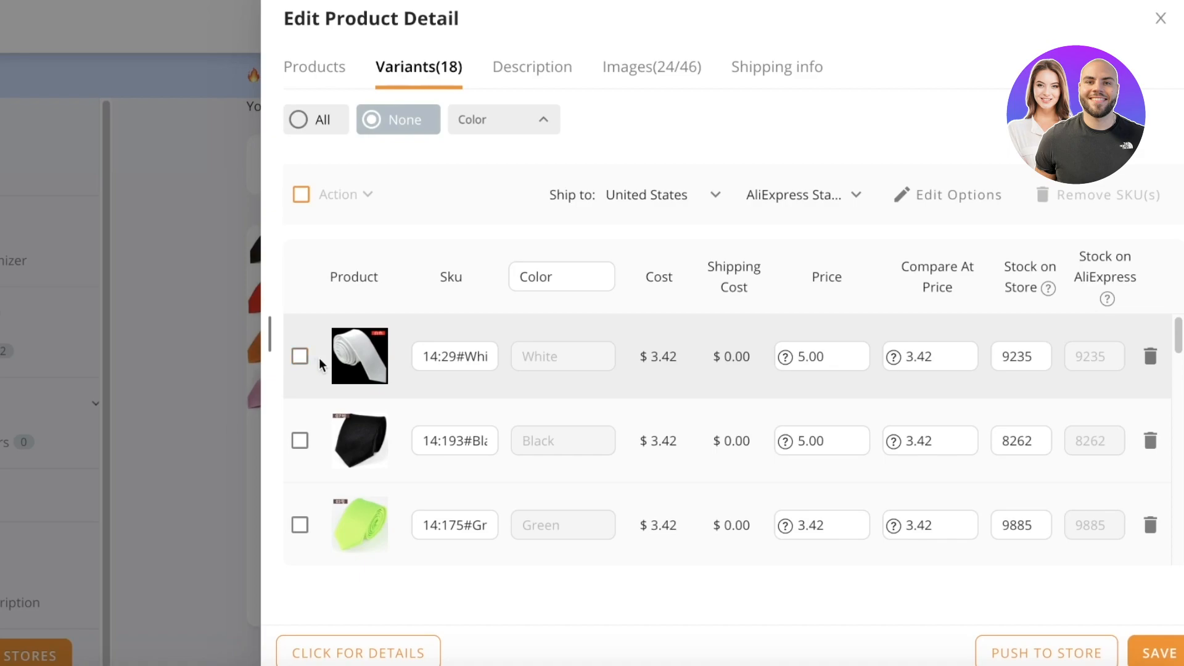
Delete the Green and Red tie variants.
{"action": "left_click", "coordinate": [1149, 524]}
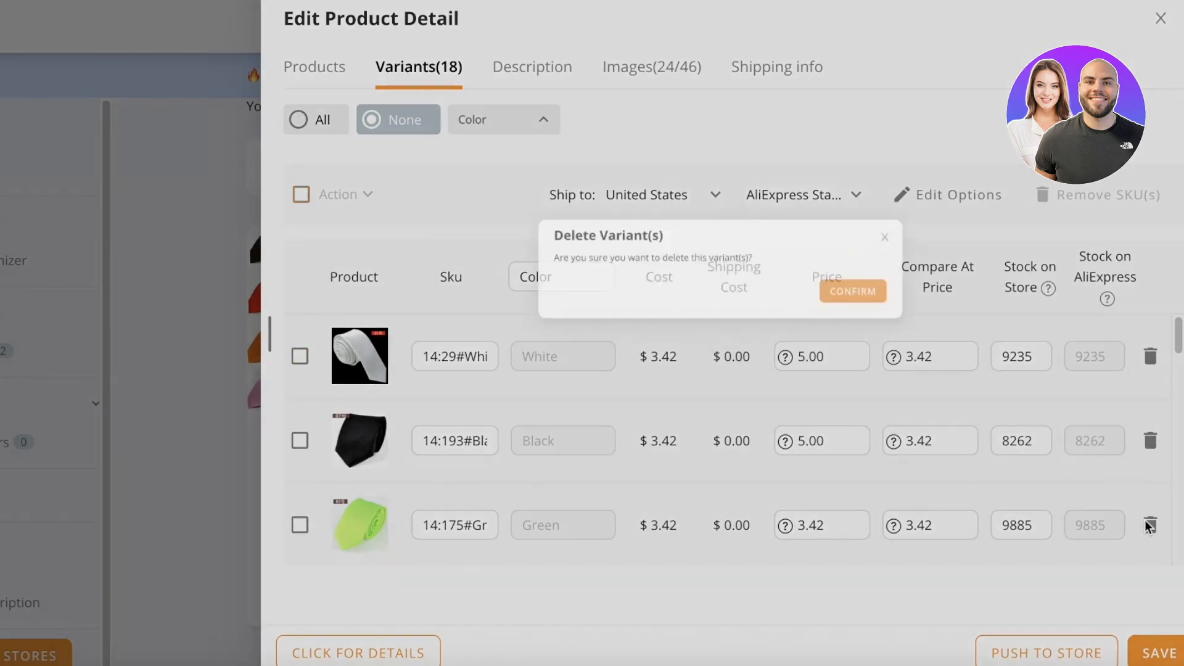
{"action": "left_click", "coordinate": [707, 192]}
{"action": "scroll", "coordinate": [1105, 450], "scroll_direction": "down", "scroll_amount": 1}
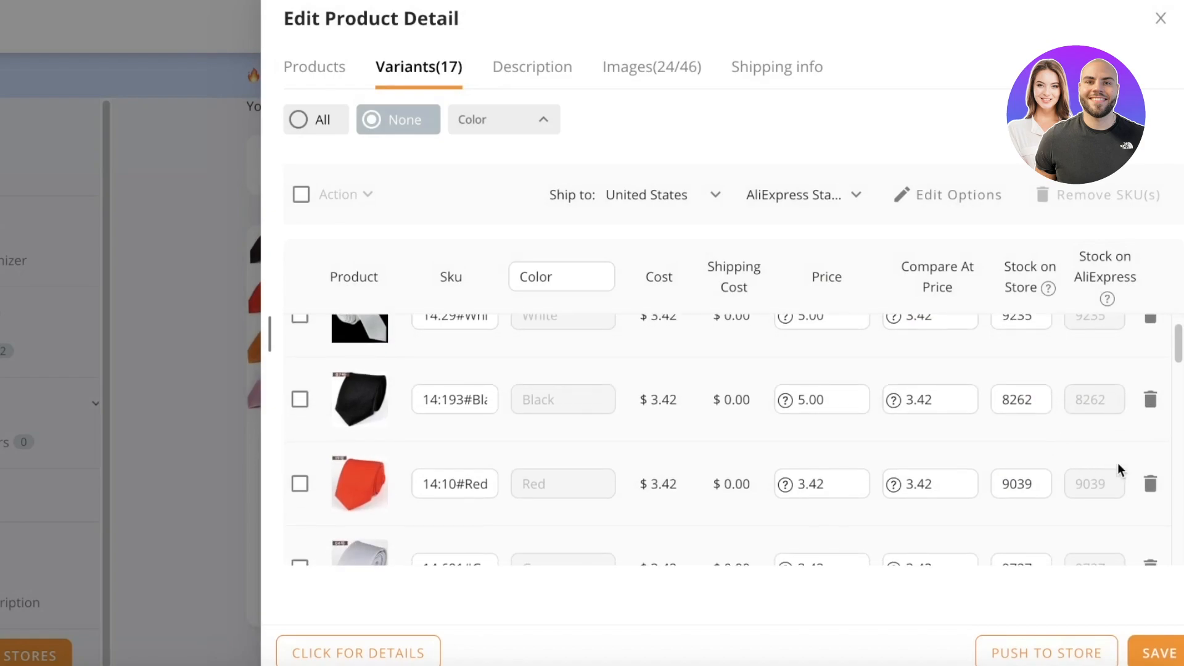
{"action": "left_click", "coordinate": [1149, 484]}
{"action": "left_click", "coordinate": [757, 193]}
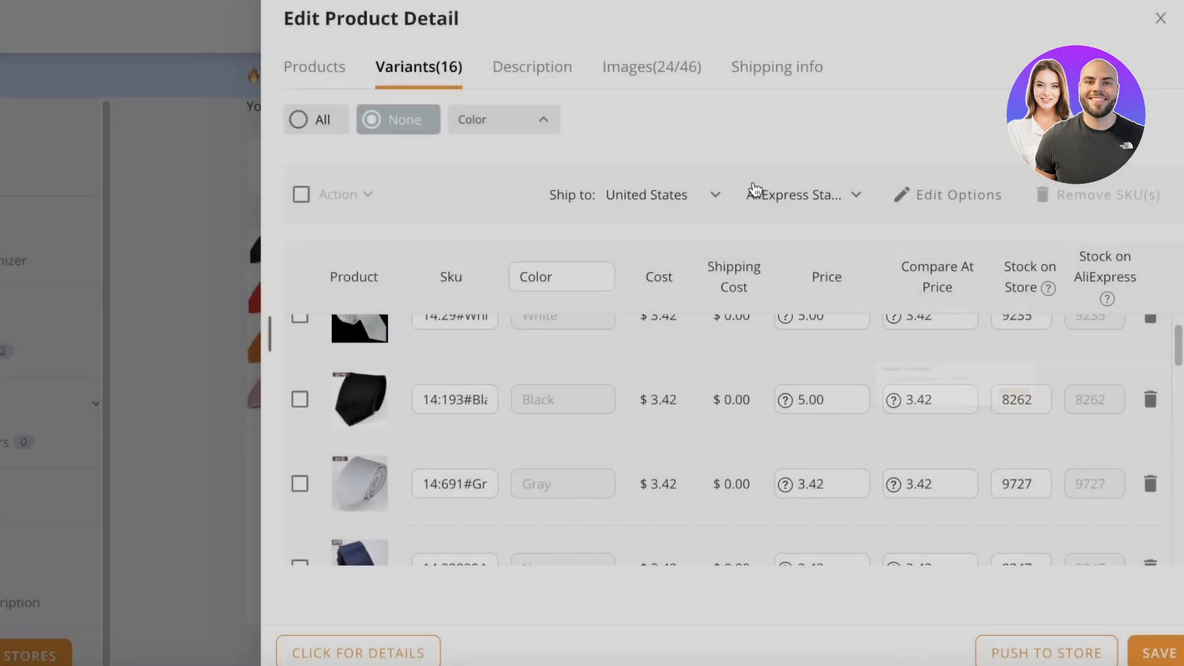
{"action": "scroll", "coordinate": [1104, 490], "scroll_direction": "down", "scroll_amount": 2}
{"action": "scroll", "coordinate": [1154, 512], "scroll_direction": "down", "scroll_amount": 3}
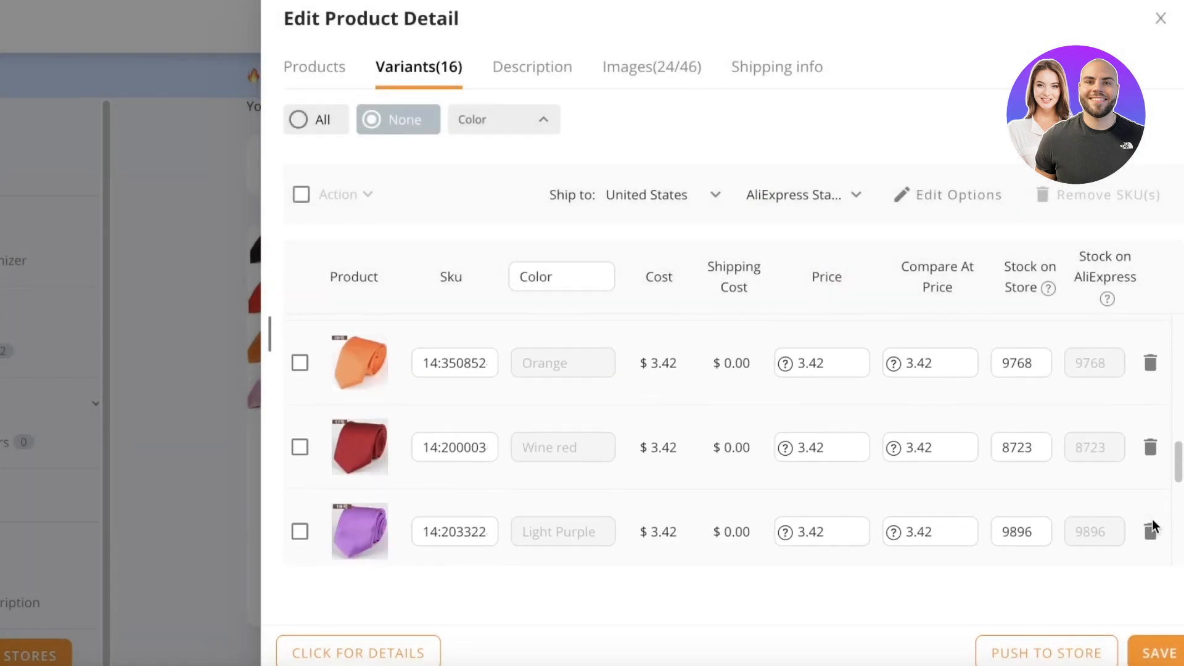
Delete the Light Purple, Orange and Rose tie variants.
{"action": "left_click", "coordinate": [1149, 532]}
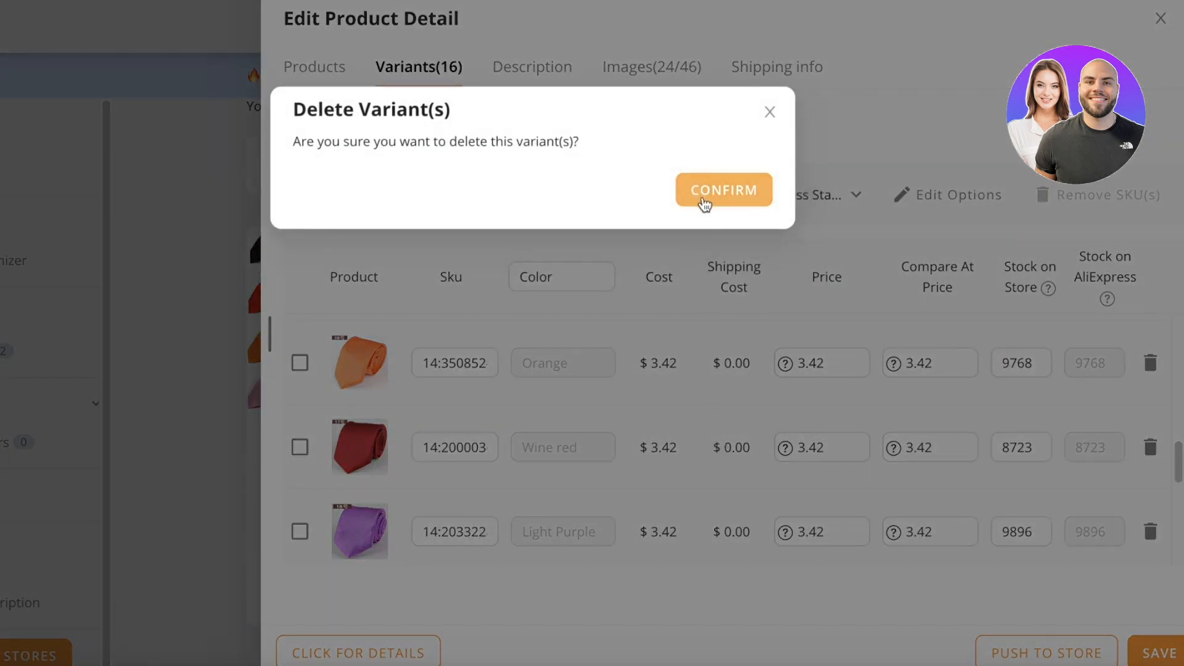
{"action": "left_click", "coordinate": [704, 196]}
{"action": "left_click", "coordinate": [1151, 363]}
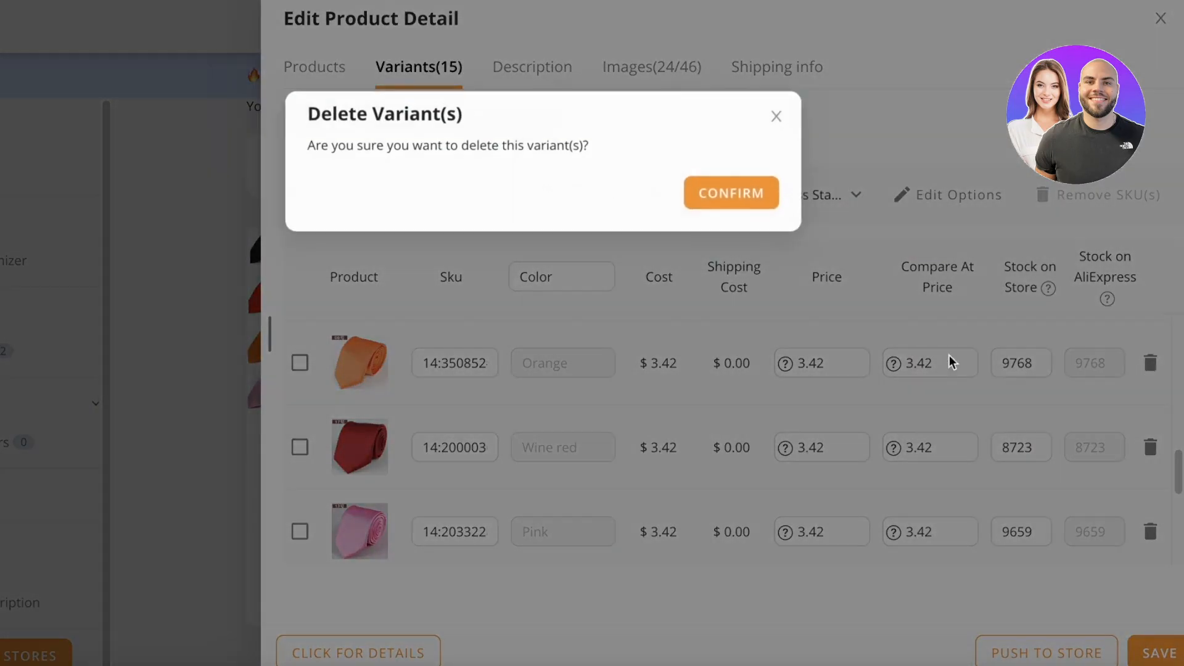
{"action": "left_click", "coordinate": [694, 192]}
{"action": "scroll", "coordinate": [1052, 484], "scroll_direction": "down", "scroll_amount": 3}
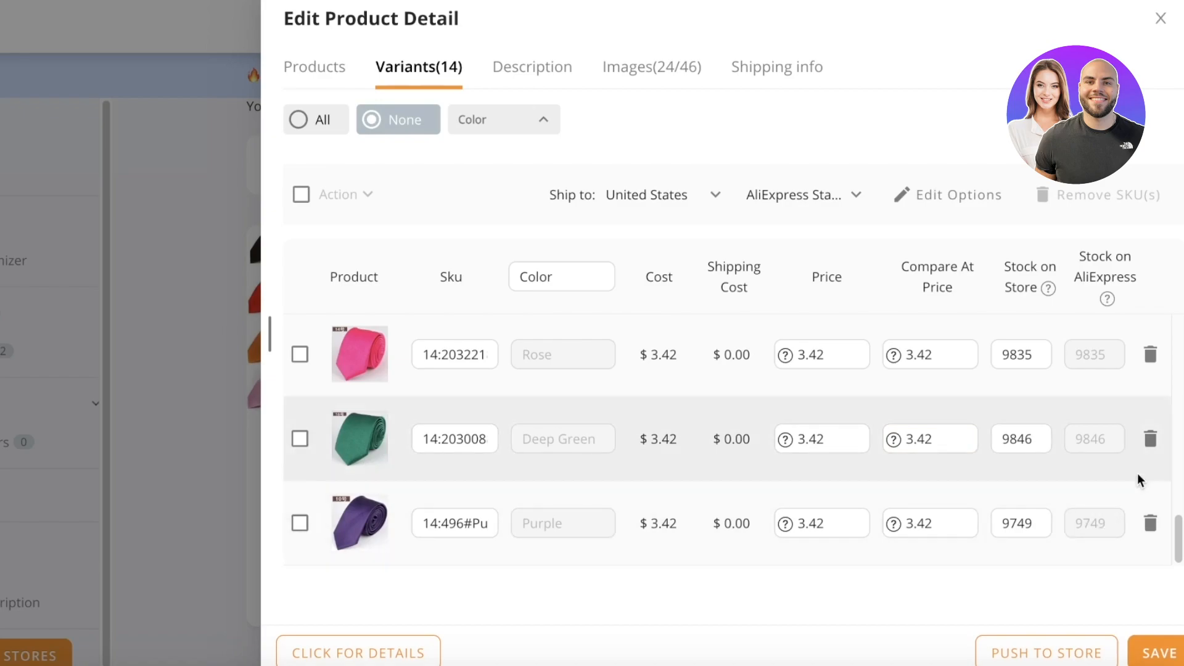
{"action": "left_click", "coordinate": [1151, 355]}
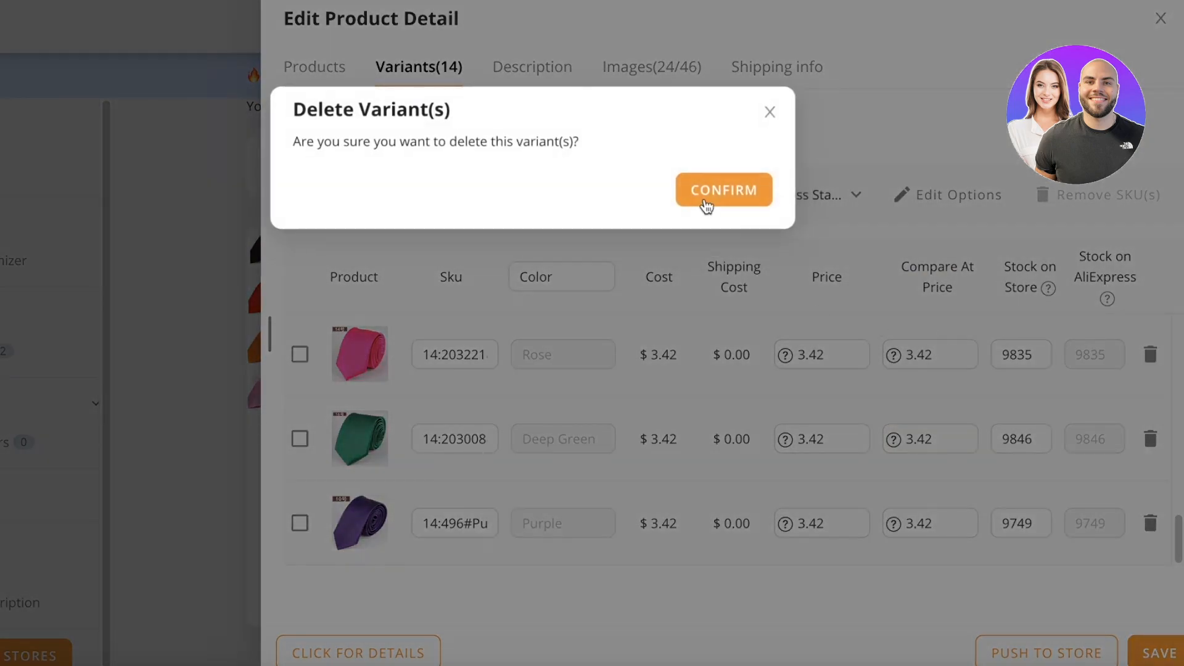
{"action": "left_click", "coordinate": [708, 195]}
Delete the Yellow and Pink variants, leaving 11 tie variants.
{"action": "left_click", "coordinate": [1150, 355]}
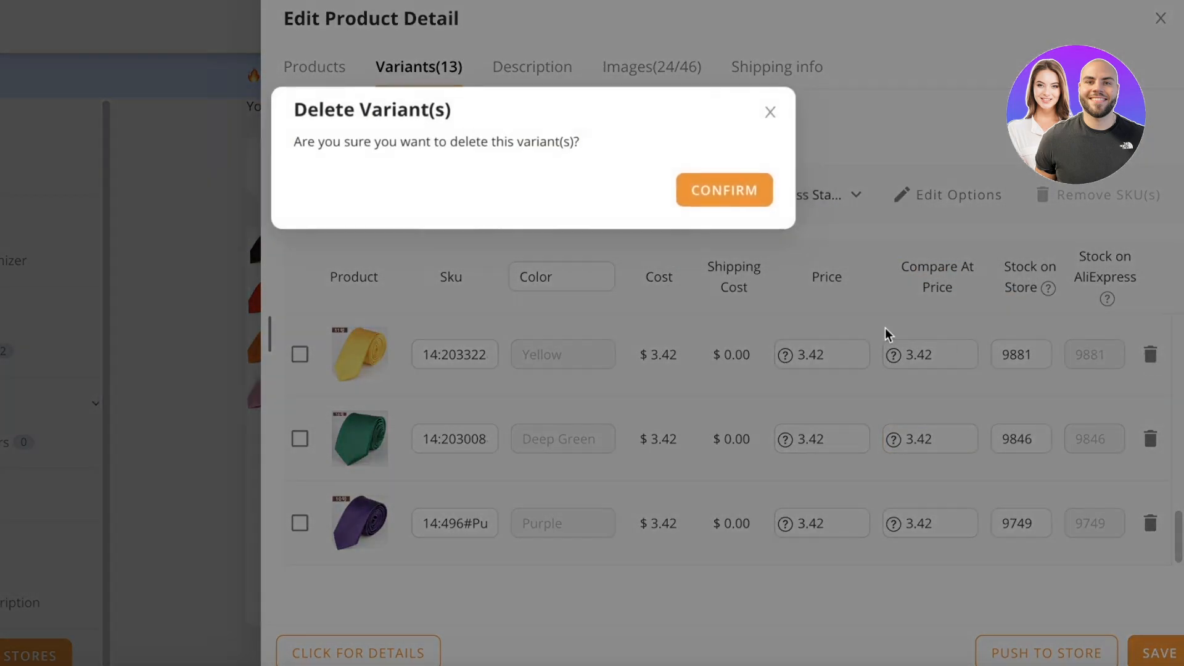
{"action": "left_click", "coordinate": [692, 197]}
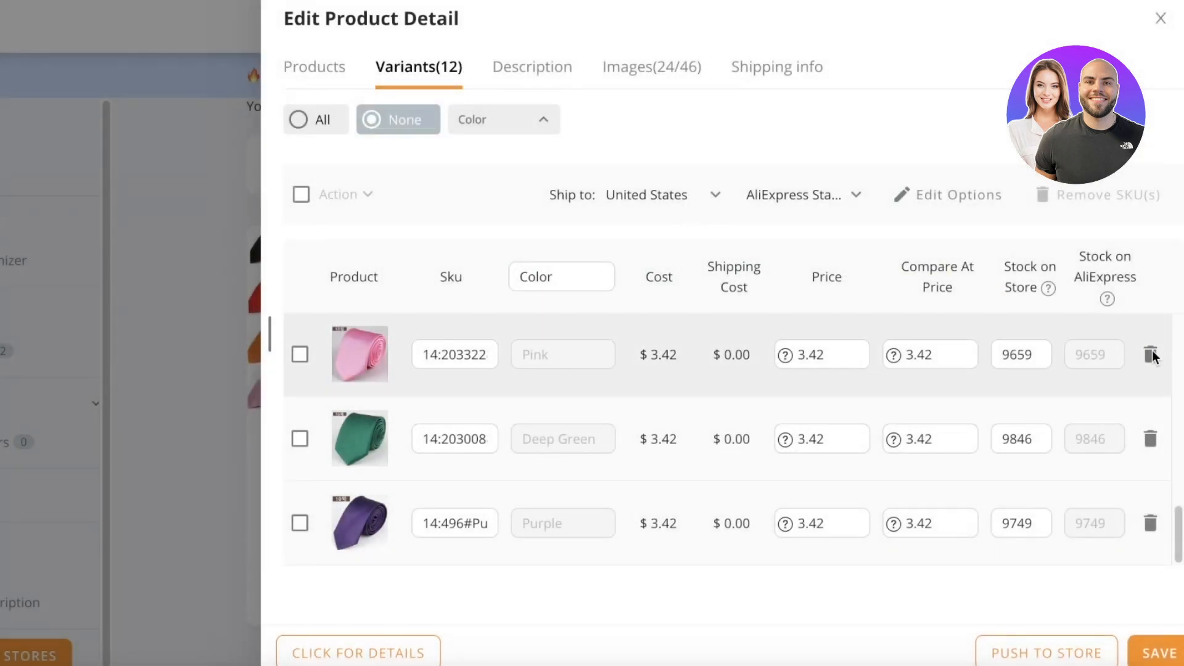
{"action": "left_click", "coordinate": [1151, 355]}
{"action": "left_click", "coordinate": [703, 195]}
{"action": "scroll", "coordinate": [672, 401], "scroll_direction": "up", "scroll_amount": 10}
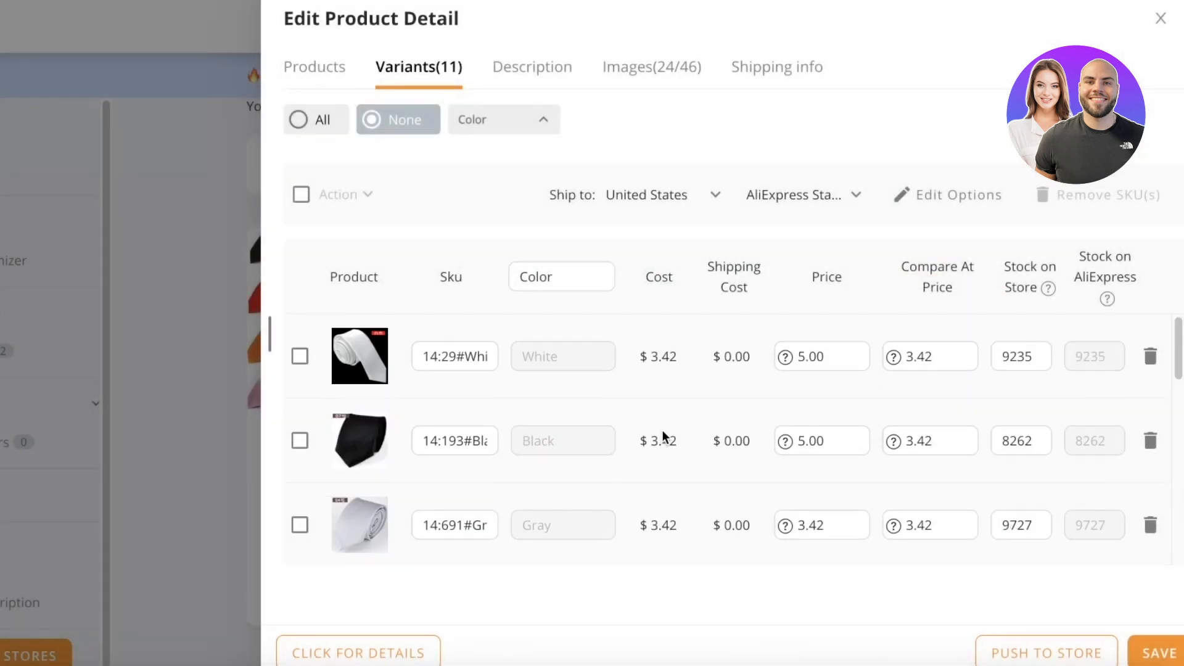
{"action": "scroll", "coordinate": [1019, 501], "scroll_direction": "down", "scroll_amount": 1}
{"action": "scroll", "coordinate": [1019, 501], "scroll_direction": "down", "scroll_amount": 3}
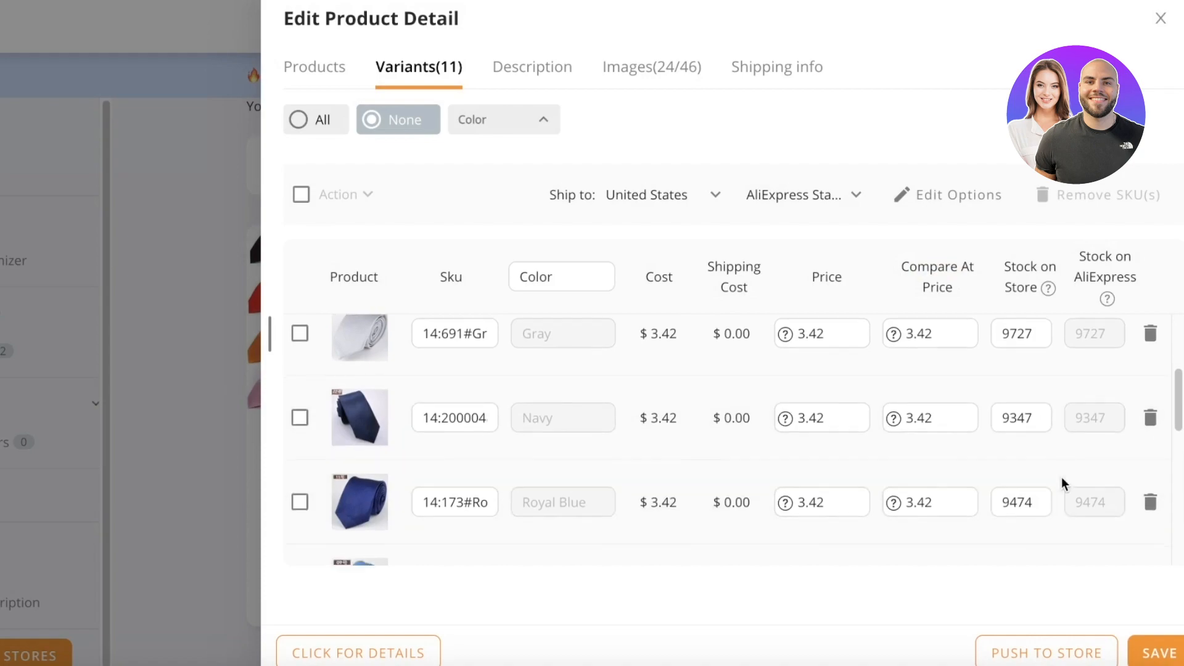
{"action": "scroll", "coordinate": [1061, 476], "scroll_direction": "down", "scroll_amount": 4}
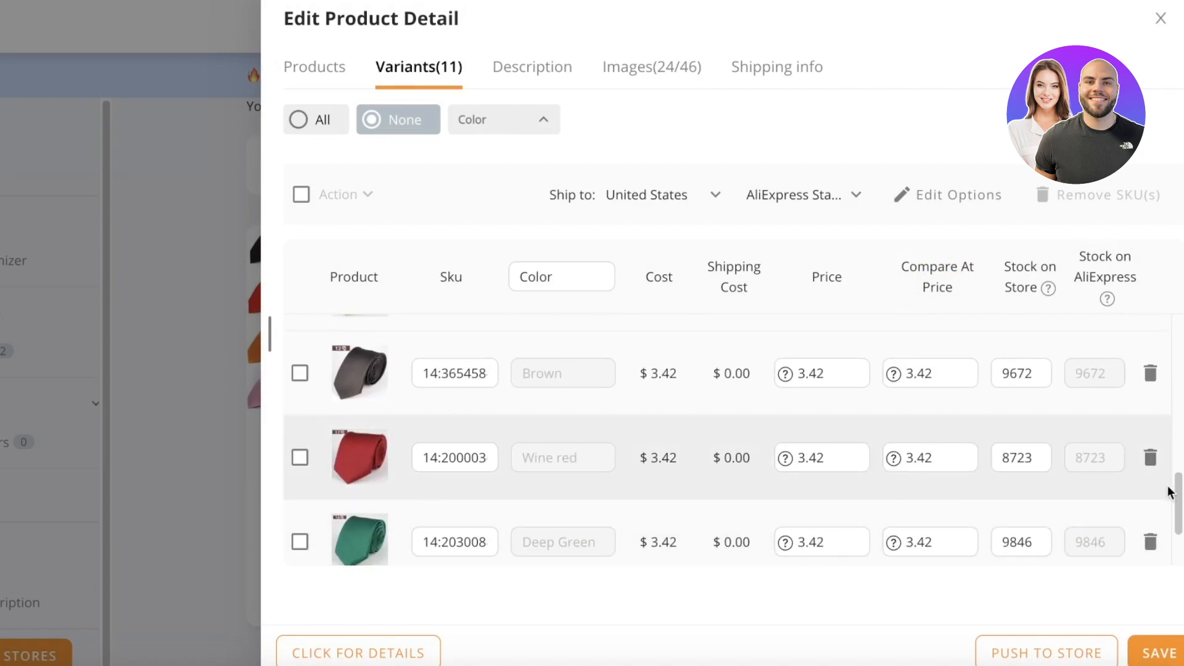
{"action": "scroll", "coordinate": [837, 432], "scroll_direction": "up", "scroll_amount": 5}
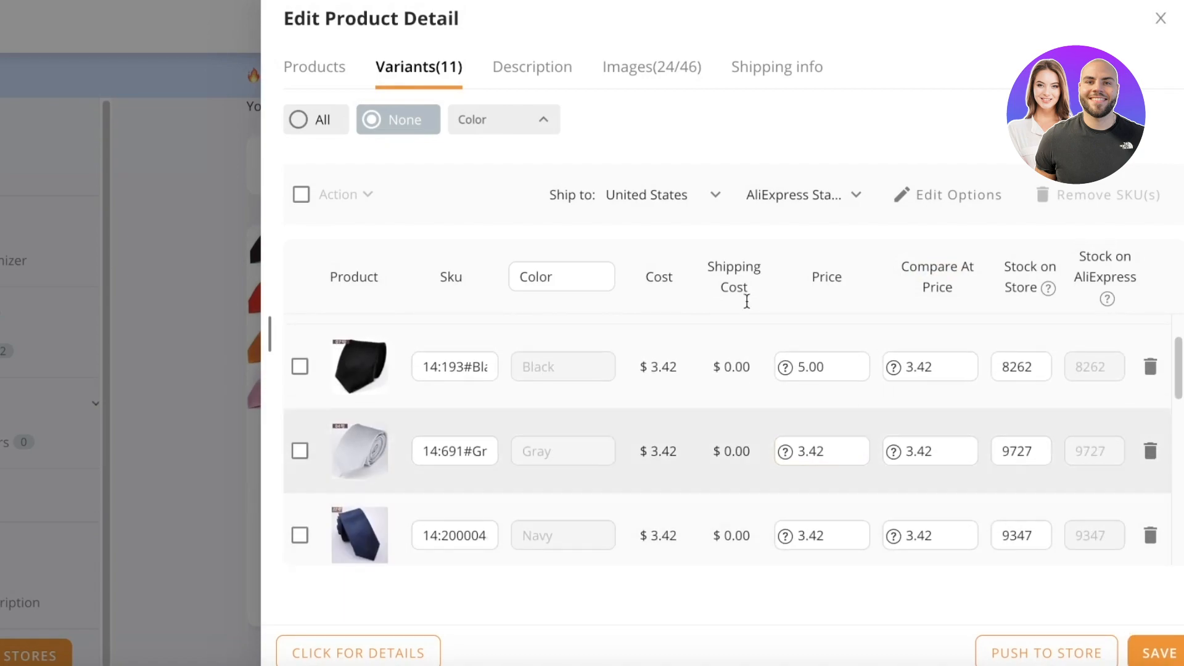
Clear the selection on all 46 product images in the Images tab.
{"action": "left_click", "coordinate": [530, 62]}
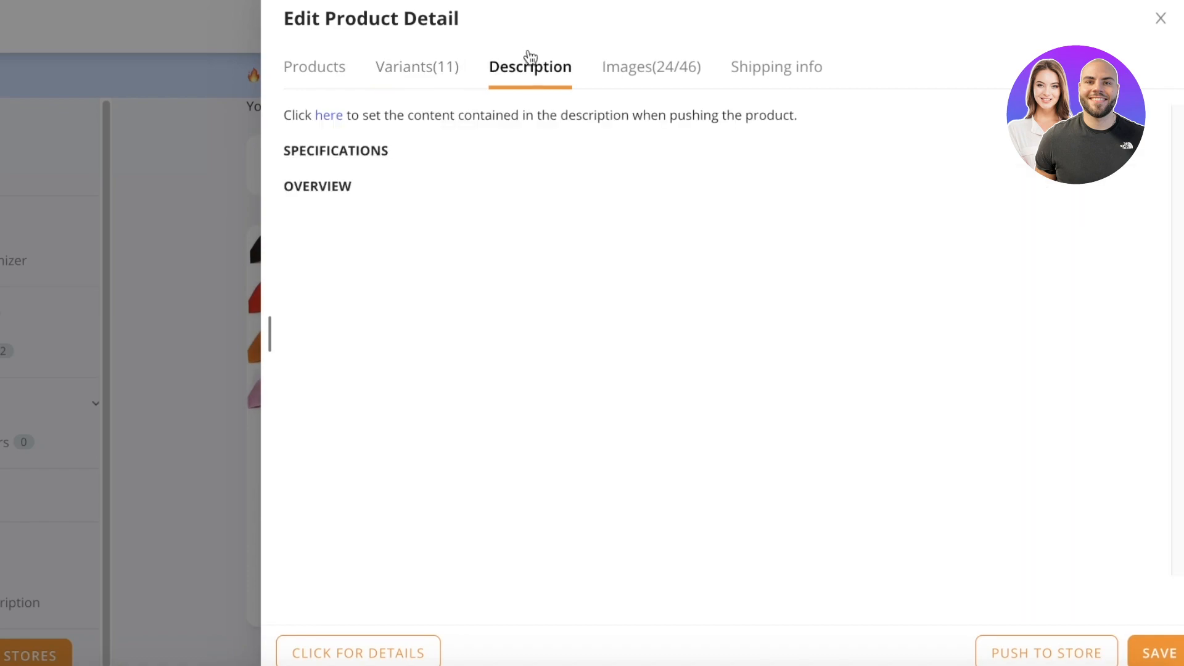
{"action": "left_click", "coordinate": [627, 69]}
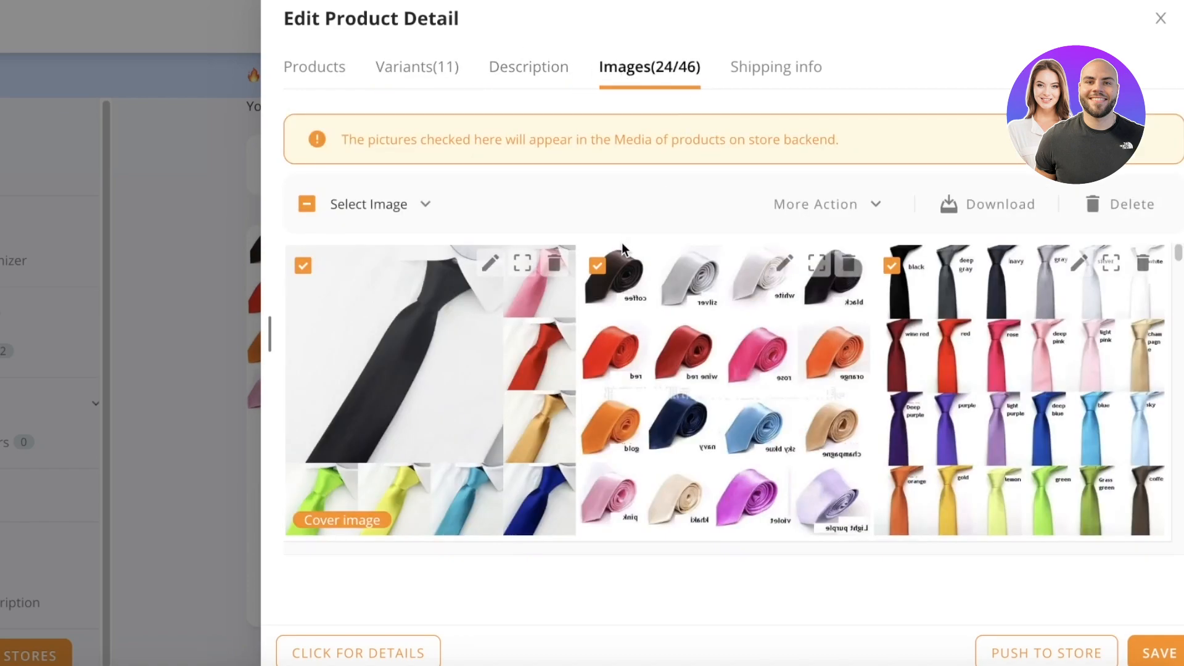
{"action": "left_click", "coordinate": [305, 210]}
{"action": "left_click", "coordinate": [305, 211]}
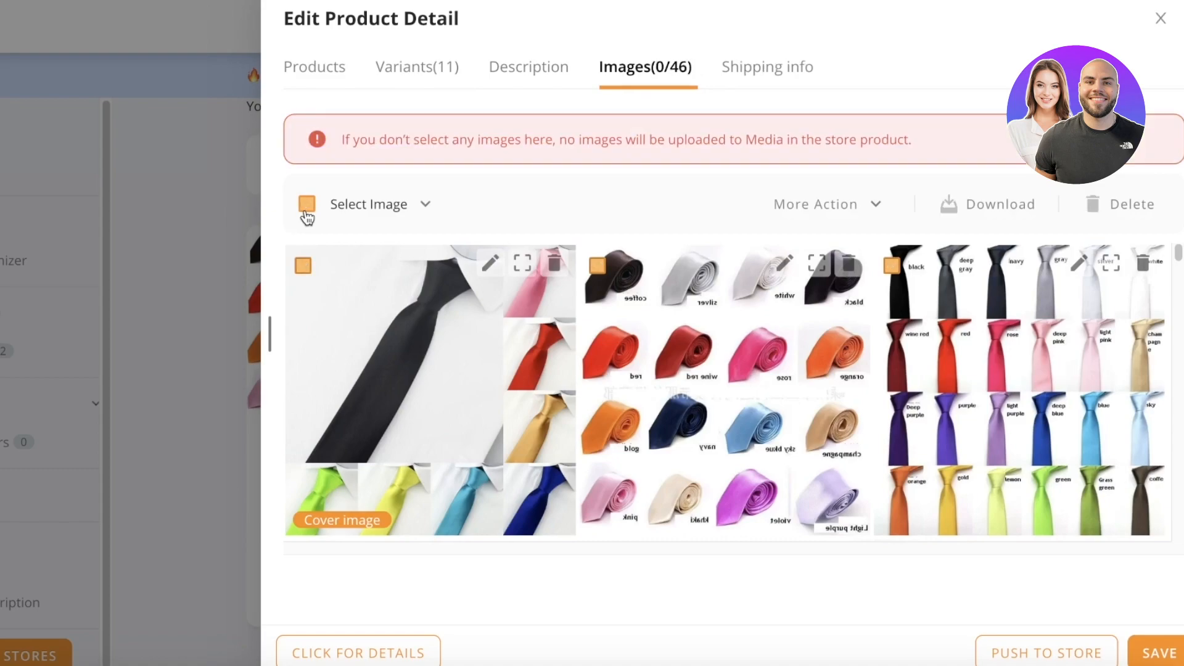
Tick the cover image, two collage images, the red tie photo and black 07号 image.
{"action": "left_click", "coordinate": [302, 265]}
{"action": "left_click", "coordinate": [596, 266]}
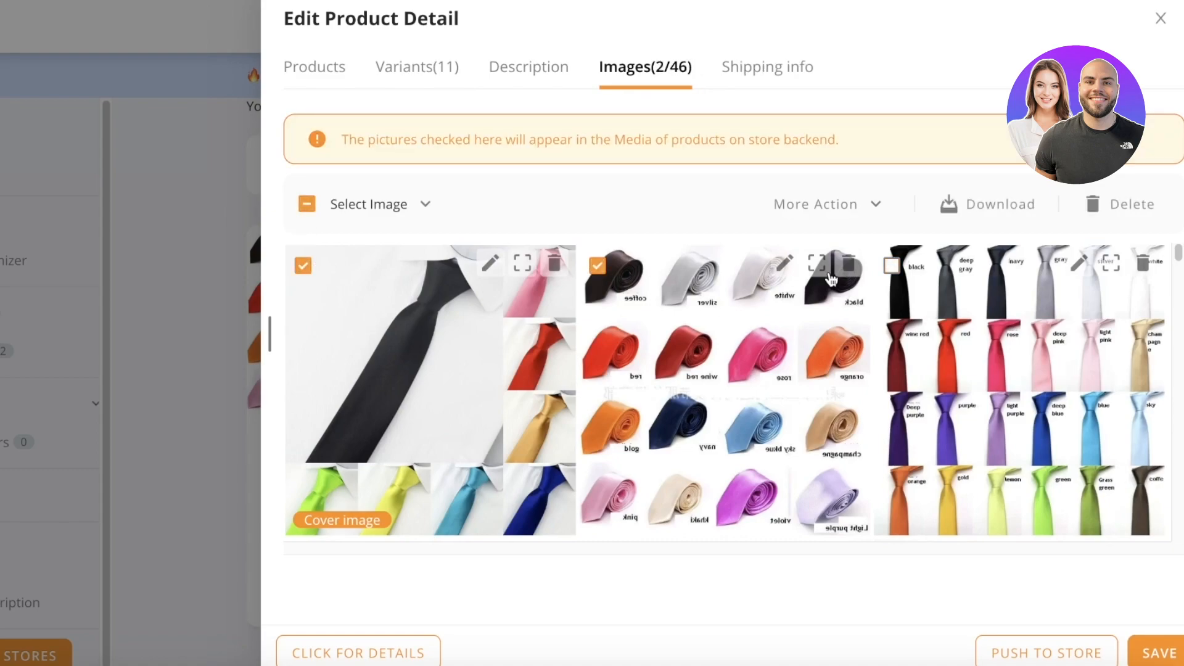
{"action": "left_click", "coordinate": [891, 265]}
{"action": "scroll", "coordinate": [597, 289], "scroll_direction": "down", "scroll_amount": 5}
{"action": "scroll", "coordinate": [594, 290], "scroll_direction": "up", "scroll_amount": 3}
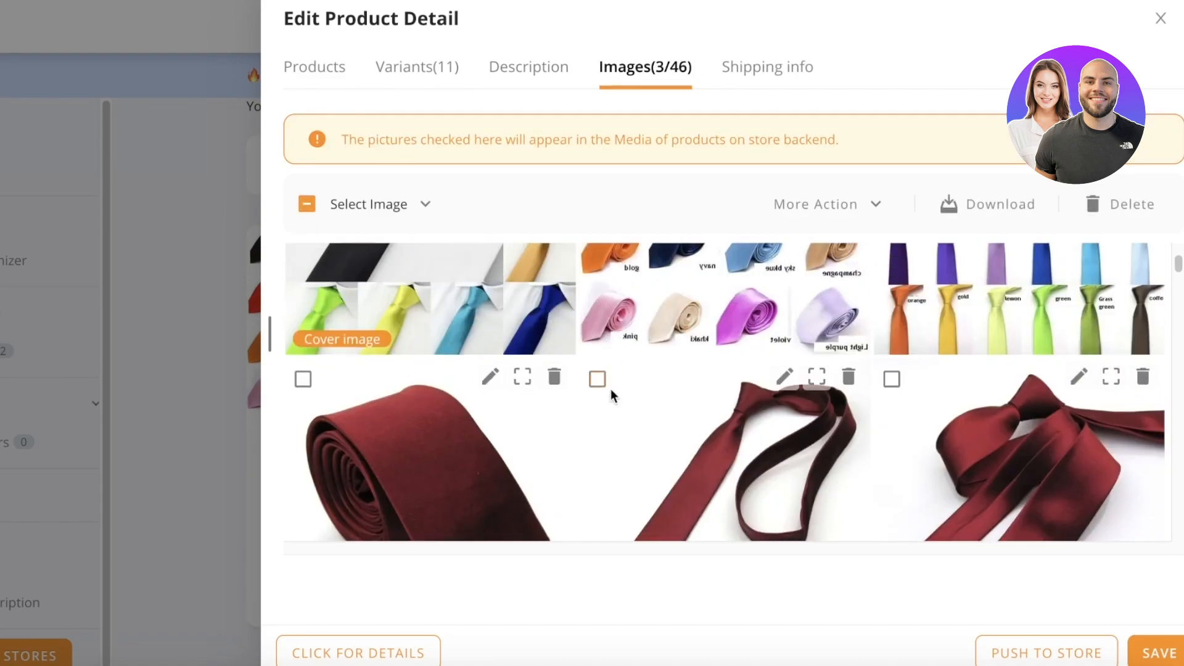
{"action": "left_click", "coordinate": [597, 375]}
{"action": "scroll", "coordinate": [598, 370], "scroll_direction": "down", "scroll_amount": 5}
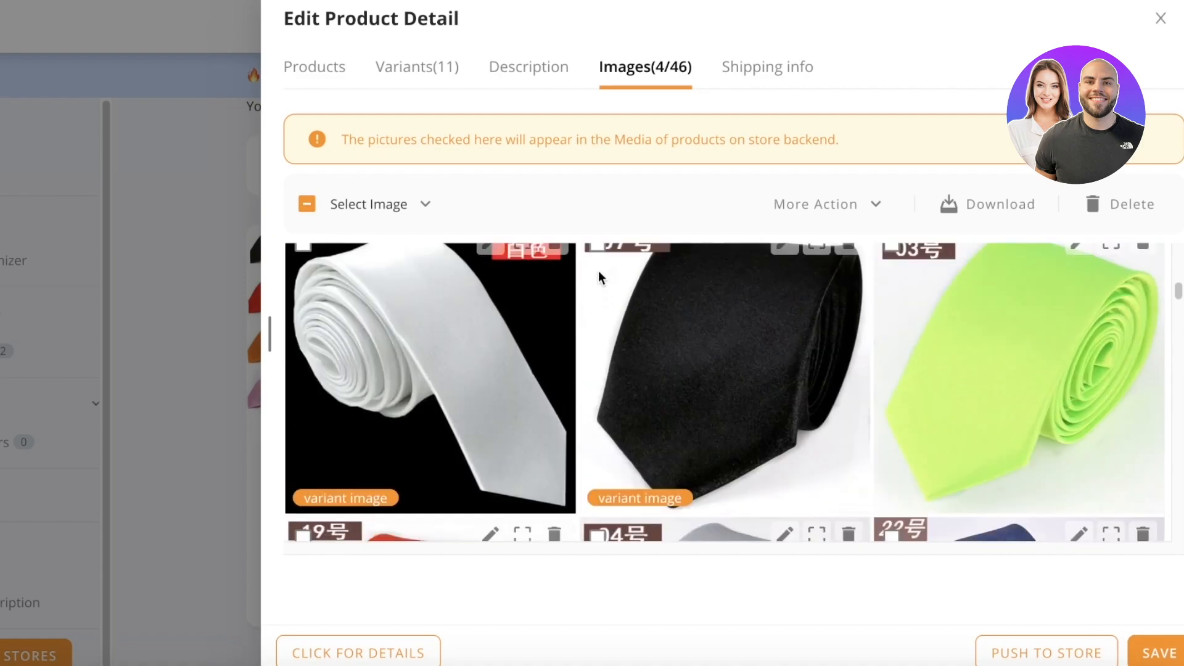
{"action": "scroll", "coordinate": [597, 285], "scroll_direction": "up", "scroll_amount": 3}
{"action": "left_click", "coordinate": [597, 457]}
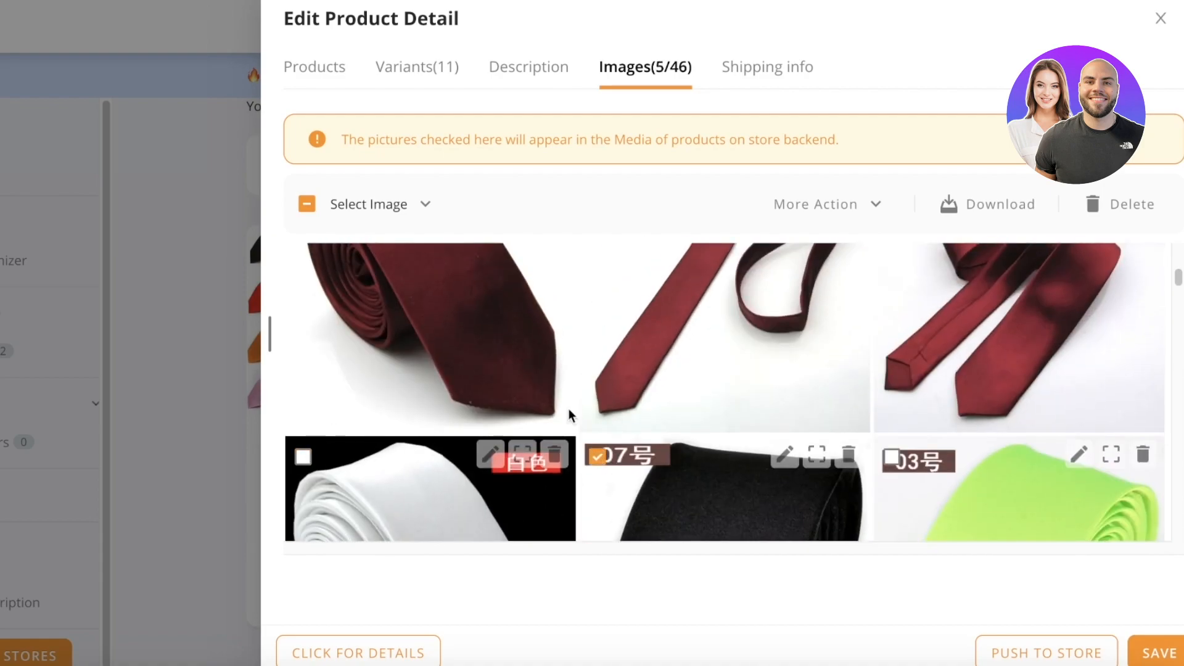
Tick the light blue 09号, navy 15号, dark-red 7号 and purple 0号 images, reaching 10/46.
{"action": "scroll", "coordinate": [592, 413], "scroll_direction": "down", "scroll_amount": 5}
{"action": "left_click", "coordinate": [597, 341]}
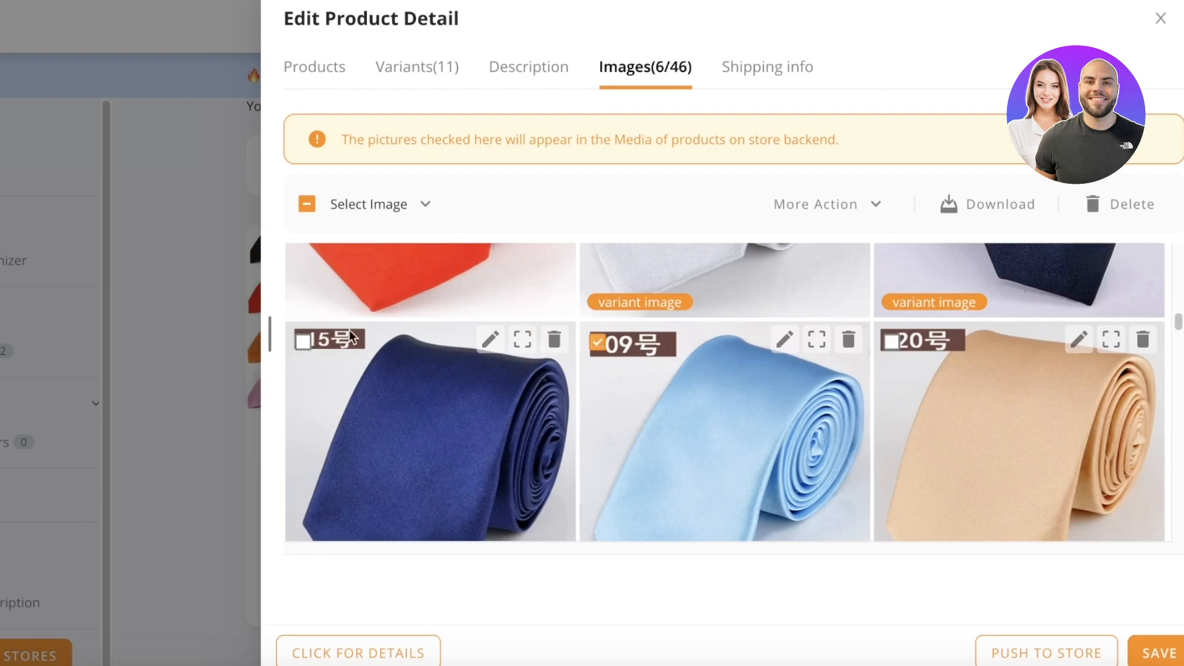
{"action": "left_click", "coordinate": [303, 340]}
{"action": "scroll", "coordinate": [395, 339], "scroll_direction": "down", "scroll_amount": 8}
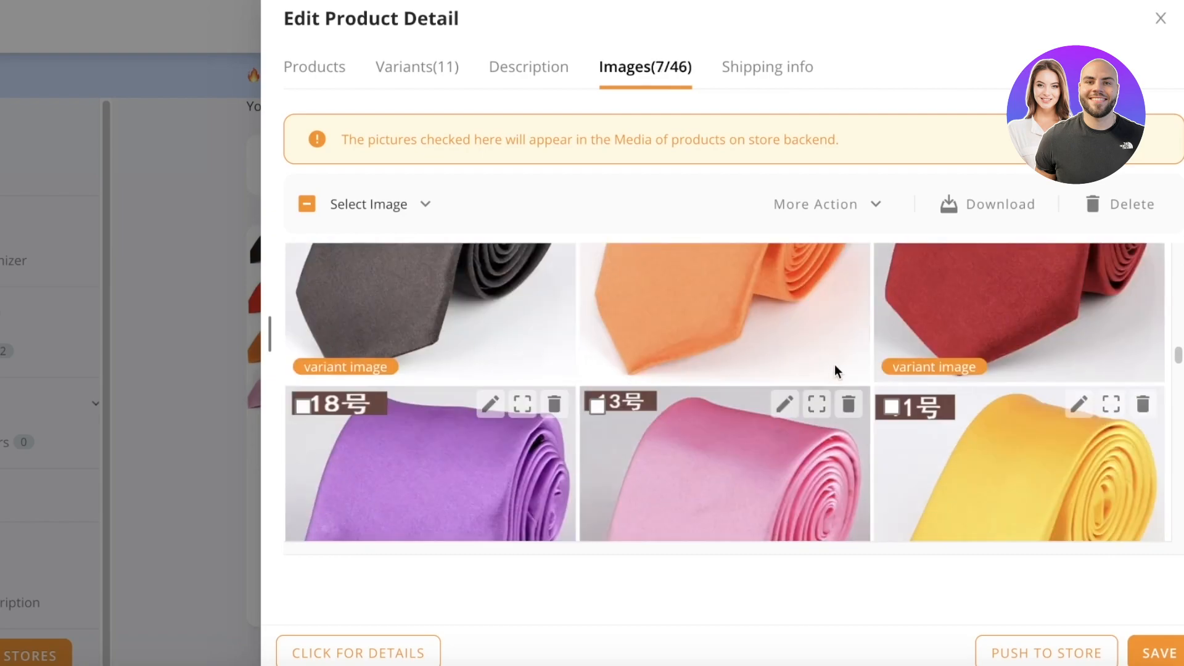
{"action": "scroll", "coordinate": [831, 364], "scroll_direction": "up", "scroll_amount": 3}
{"action": "left_click", "coordinate": [892, 336]}
{"action": "scroll", "coordinate": [944, 407], "scroll_direction": "down", "scroll_amount": 8}
{"action": "scroll", "coordinate": [953, 419], "scroll_direction": "down", "scroll_amount": 3}
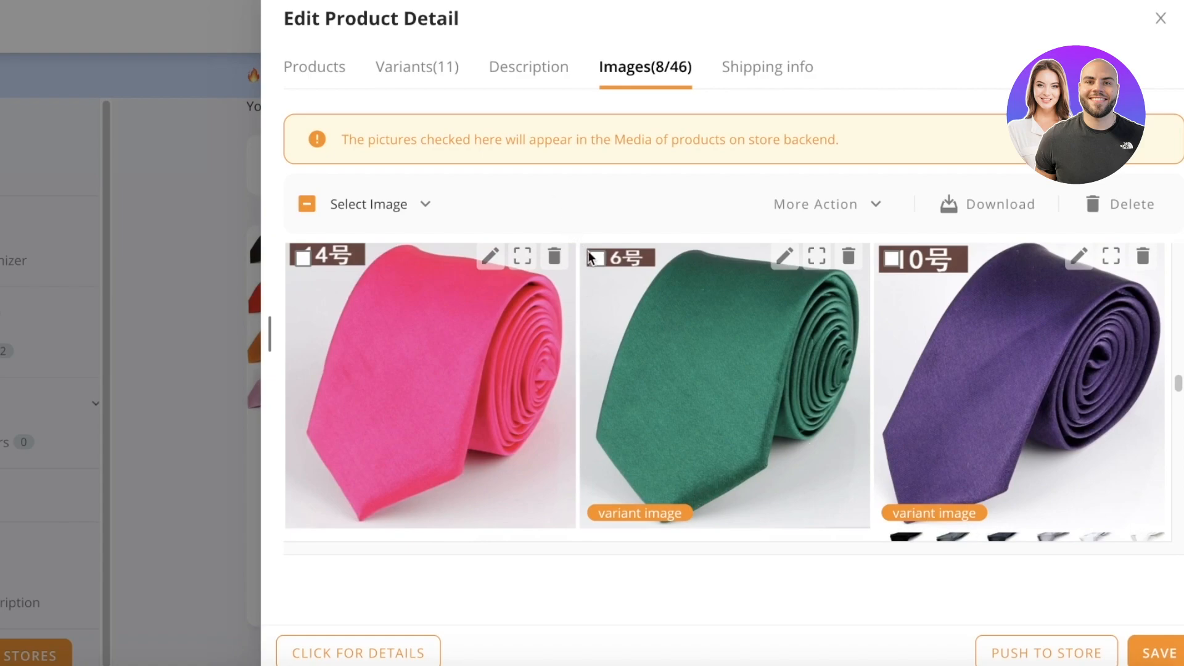
{"action": "left_click", "coordinate": [893, 260]}
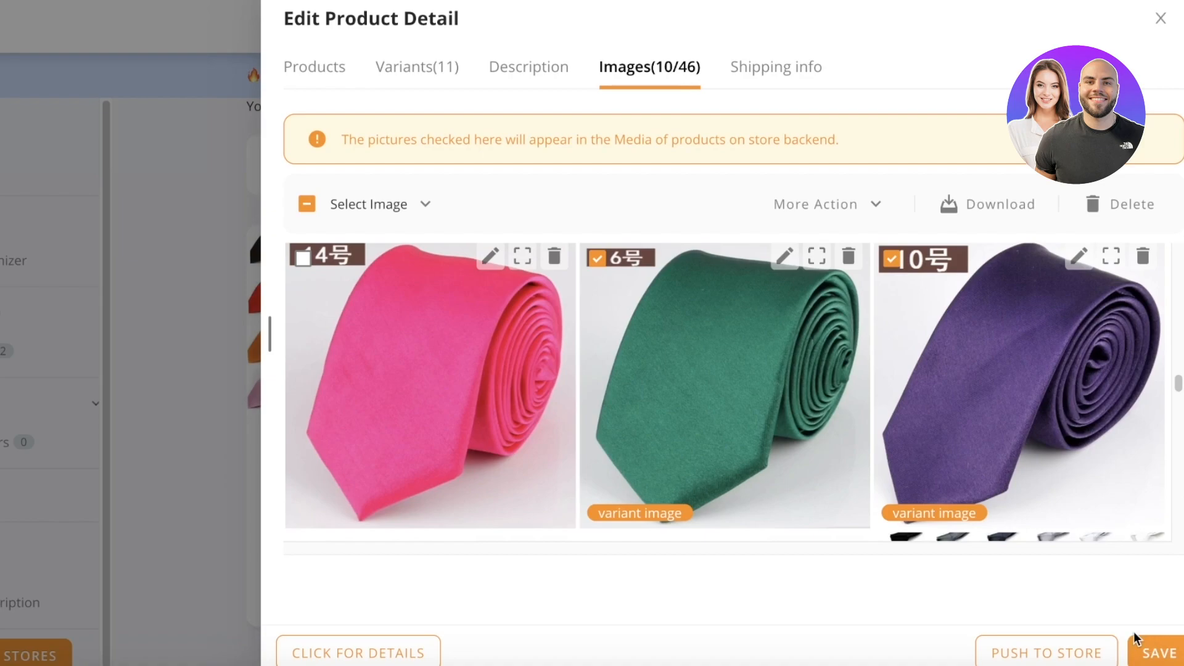
Push the edited Basic Silky Tie to My Site 1.
{"action": "left_click", "coordinate": [1077, 655]}
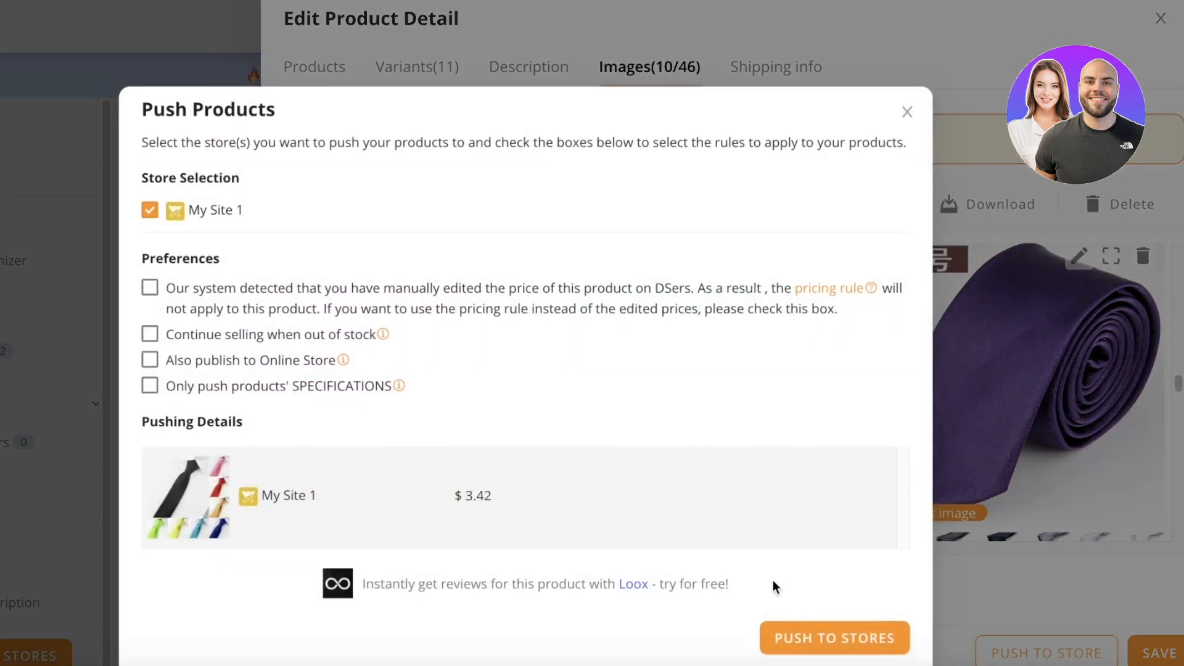
{"action": "scroll", "coordinate": [273, 290], "scroll_direction": "down", "scroll_amount": 1}
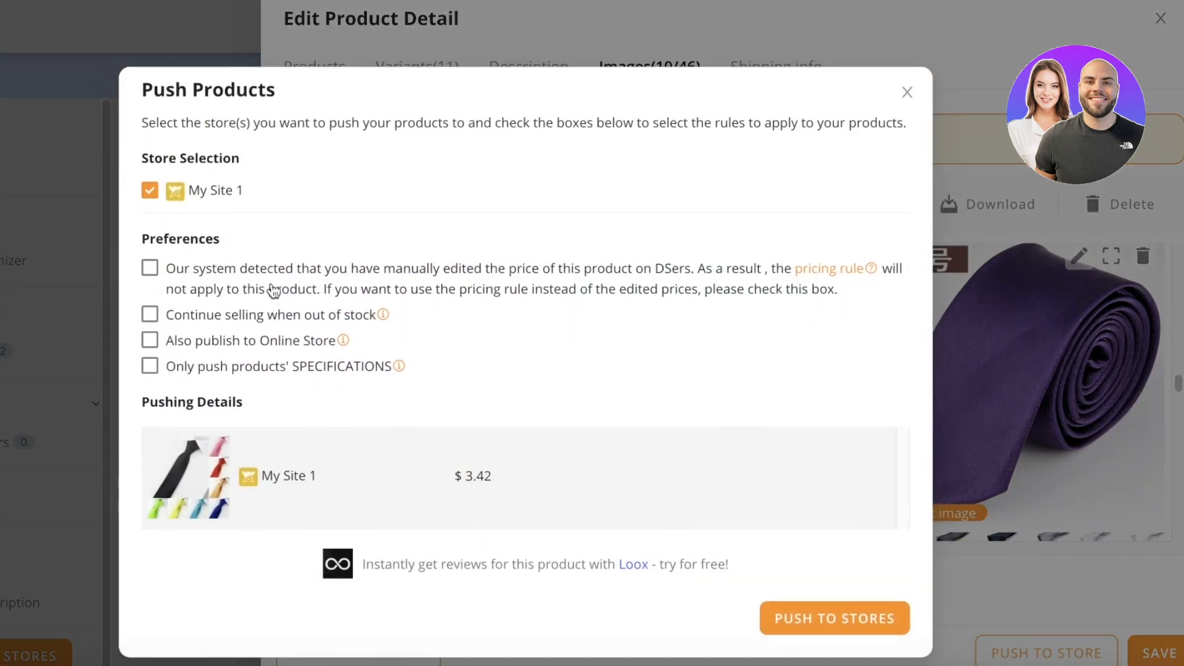
{"action": "left_click", "coordinate": [879, 615]}
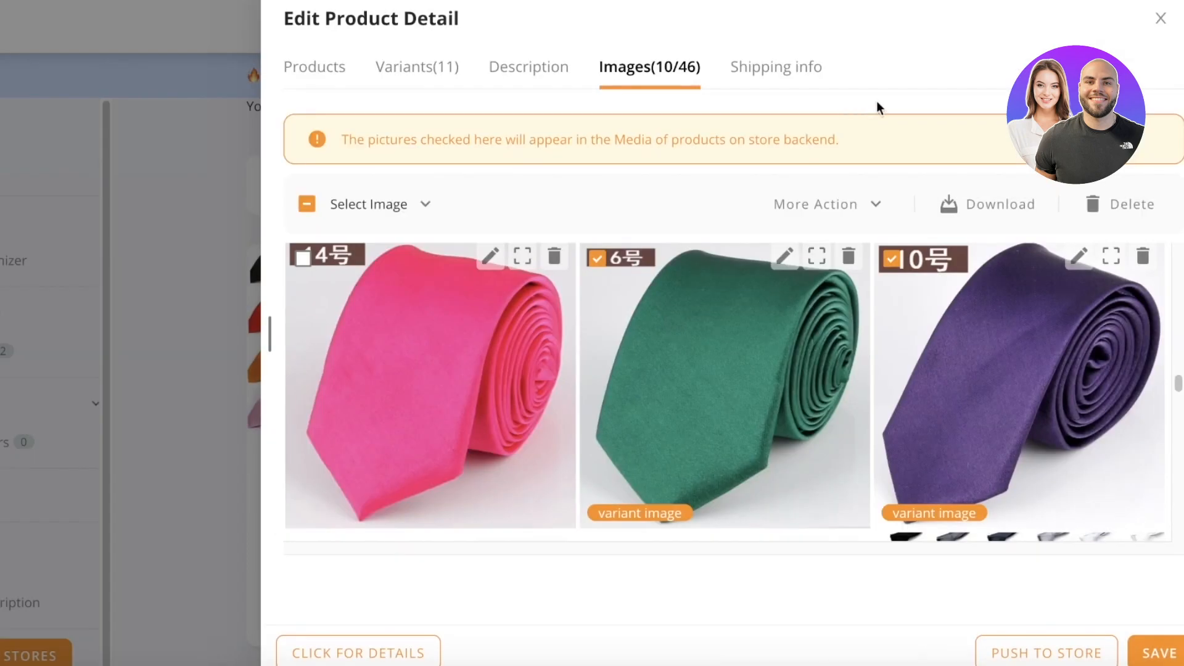
Close the product editor discarding leftover edits, then open Sales channel Stores Management.
{"action": "left_click", "coordinate": [83, 134]}
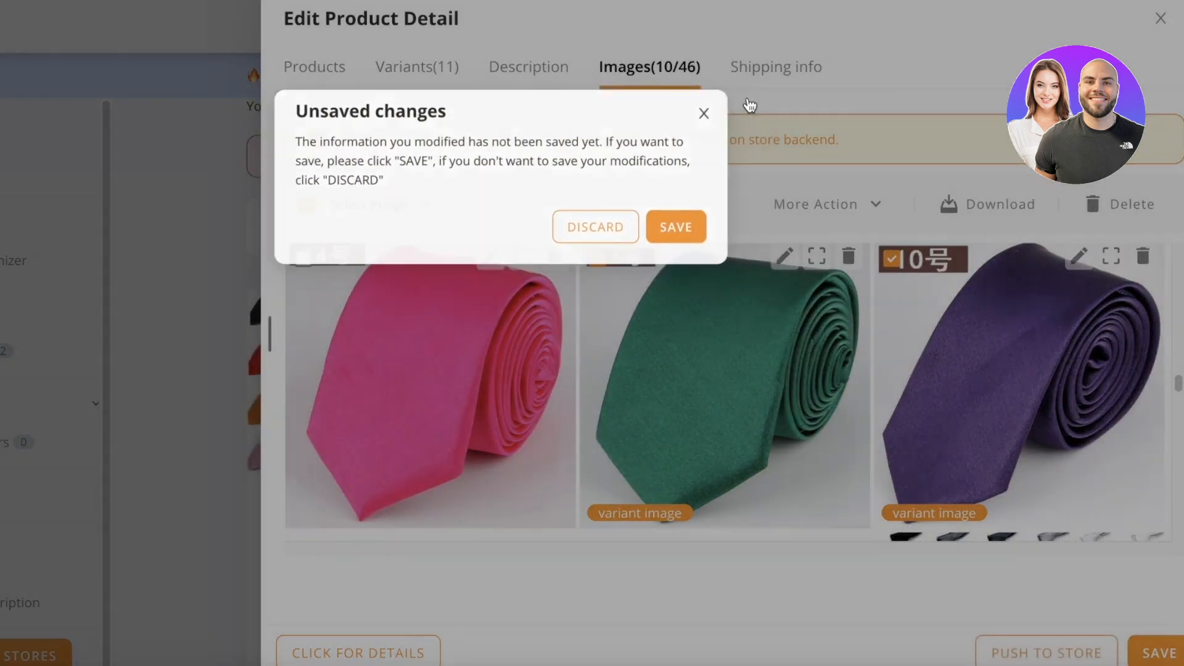
{"action": "left_click", "coordinate": [751, 112]}
{"action": "left_click", "coordinate": [1161, 18]}
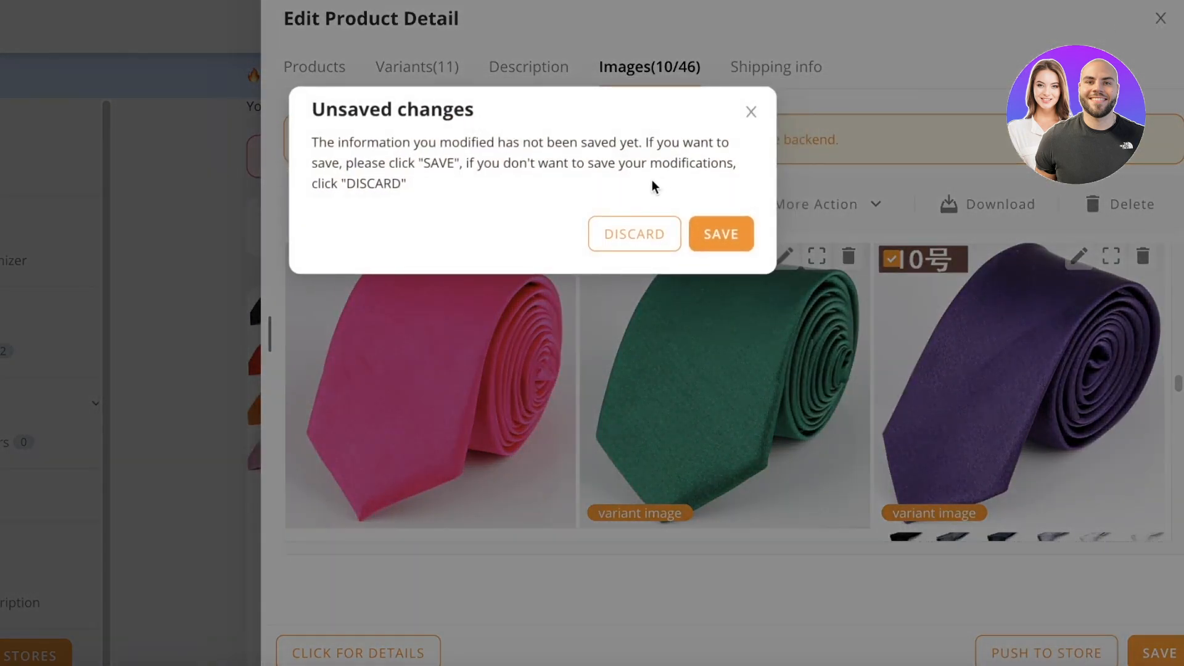
{"action": "left_click", "coordinate": [639, 236]}
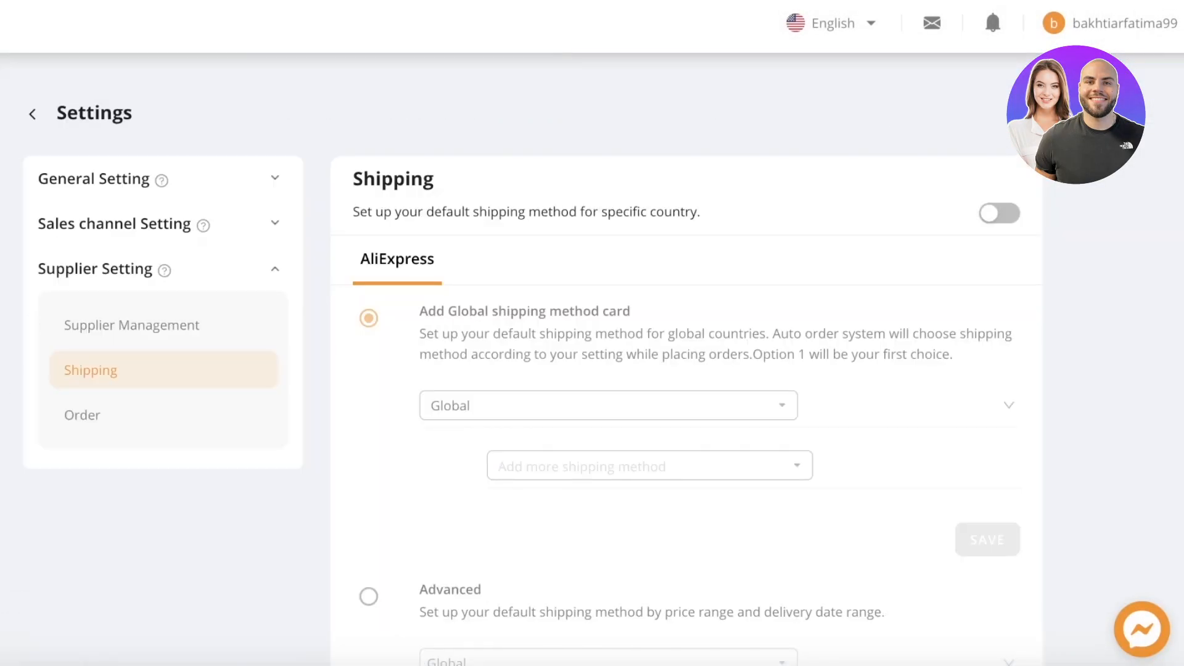
{"action": "left_click", "coordinate": [95, 228]}
{"action": "left_click", "coordinate": [135, 295]}
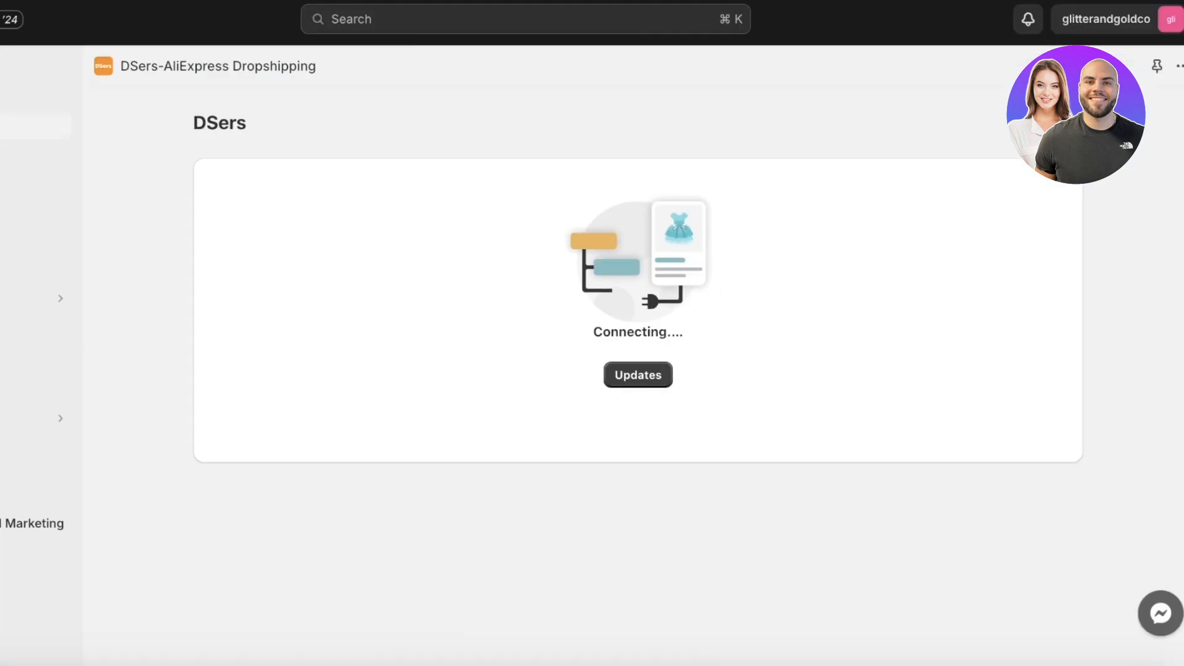
Switch from DSers to the connected store's Shopify admin.
{"action": "left_click", "coordinate": [25, 127]}
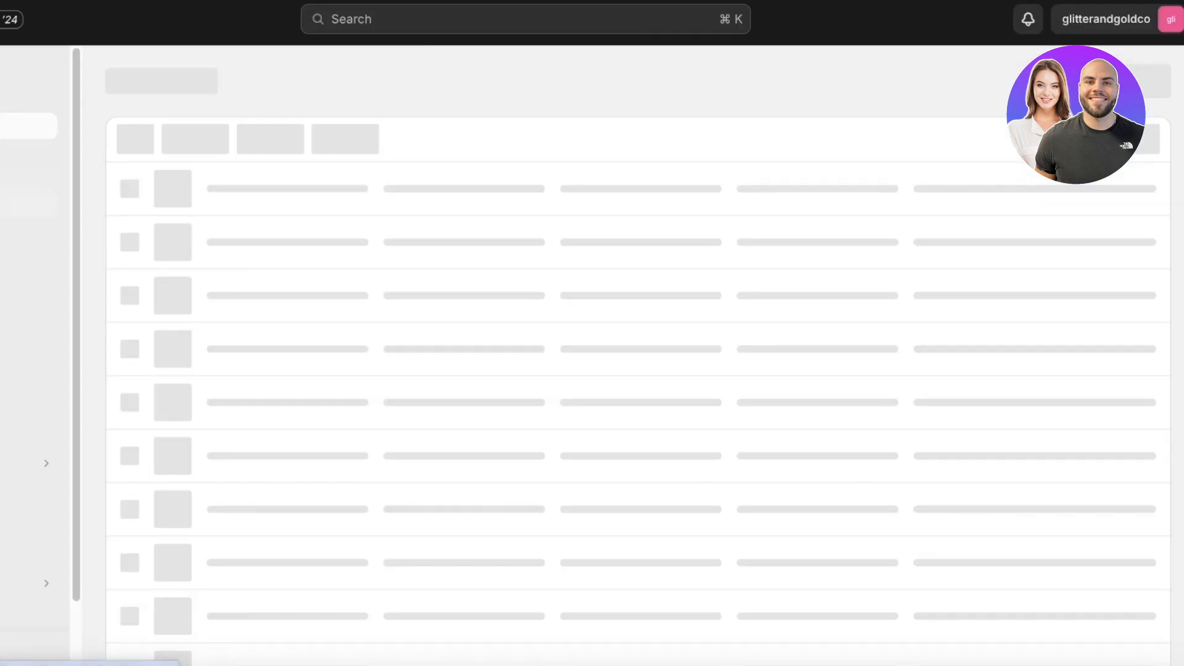